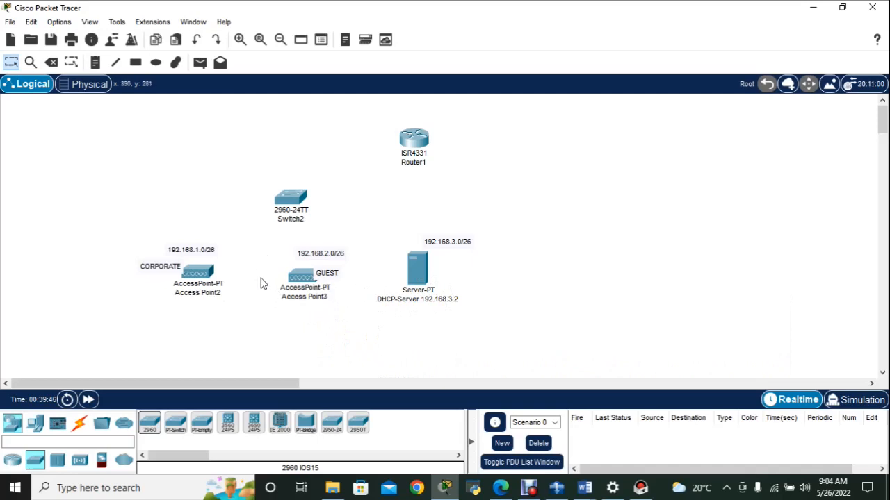
# - Open the command line of Switch2 and enter global configuration mode
pyautogui.click(292, 202)
pyautogui.click(313, 41)
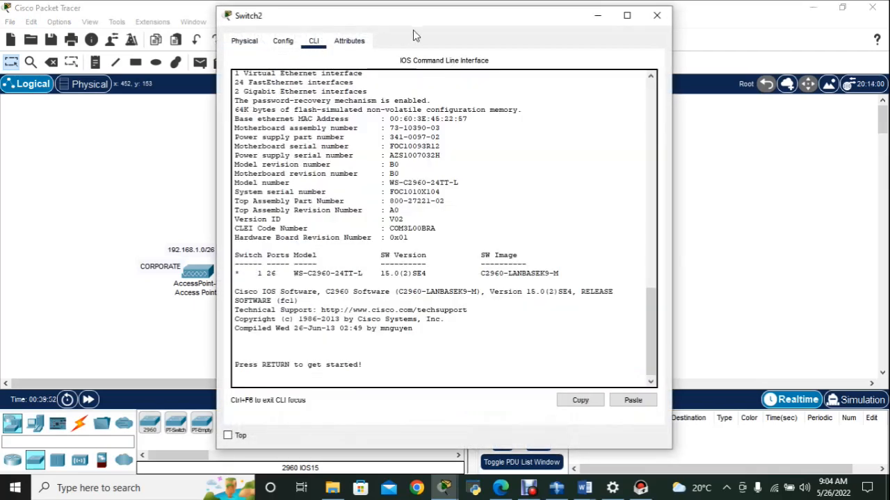
pyautogui.moveTo(417, 27); pyautogui.dragTo(607, 36)
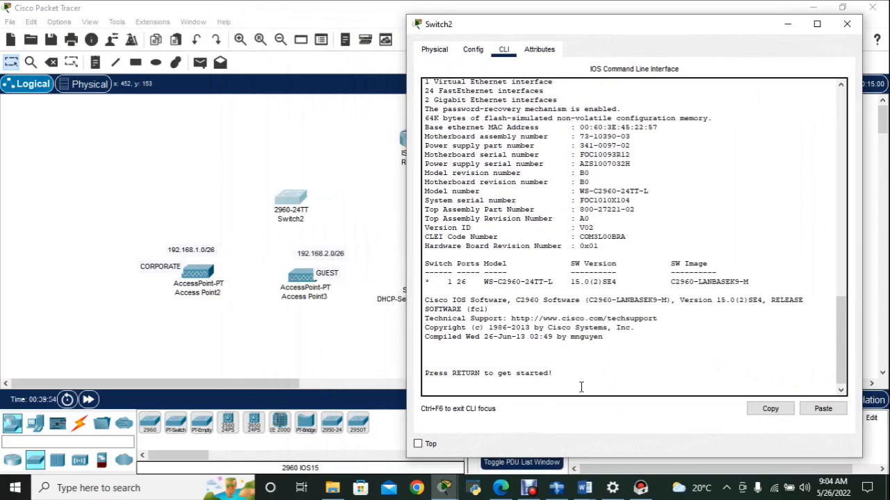
pyautogui.press('Return')
pyautogui.write('en')
pyautogui.press('Return')
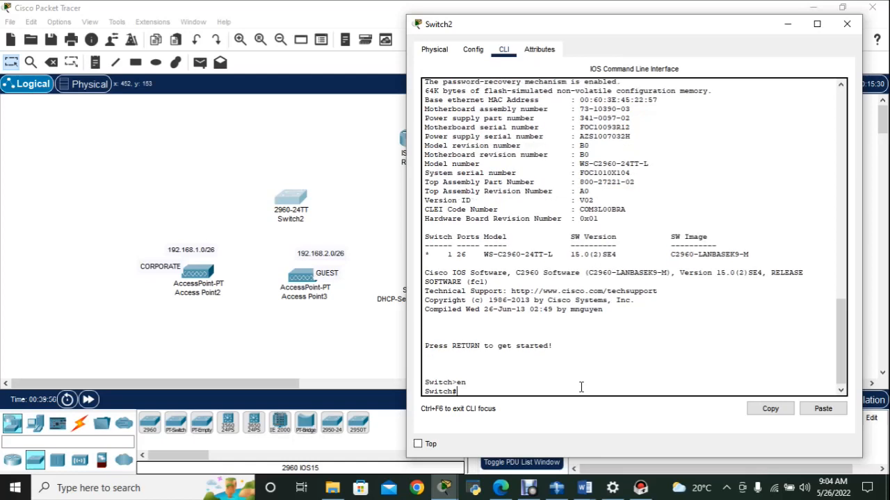
pyautogui.press('Return')
pyautogui.write('conf')
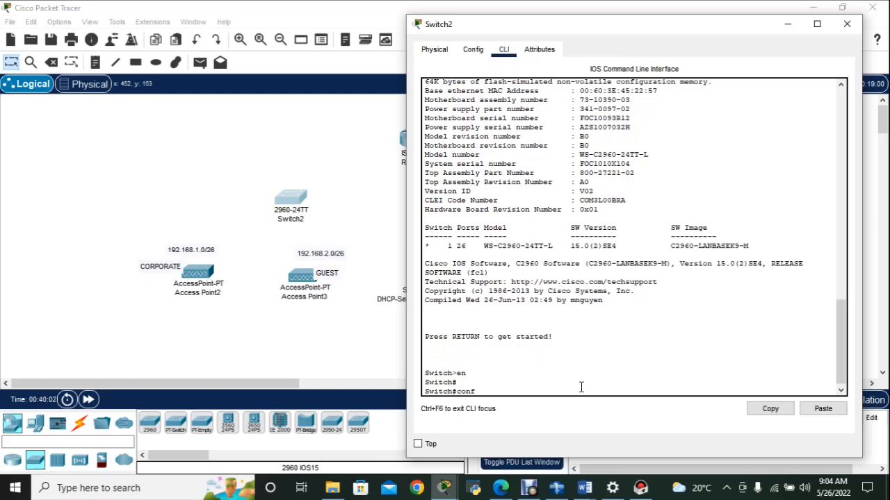
pyautogui.write(' t')
pyautogui.press('Return')
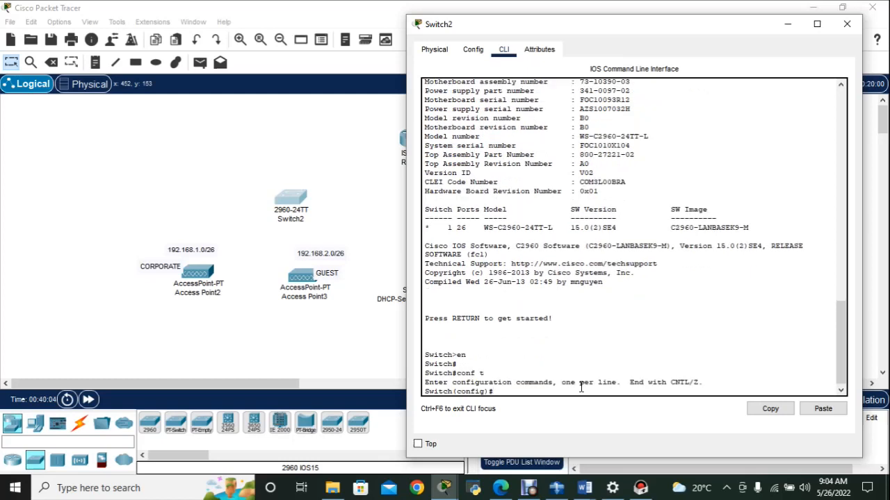
# - Set the switch's hostname to SW1
pyautogui.write('host SW1')
pyautogui.press('Return')
pyautogui.press('Return')
pyautogui.press('Return')
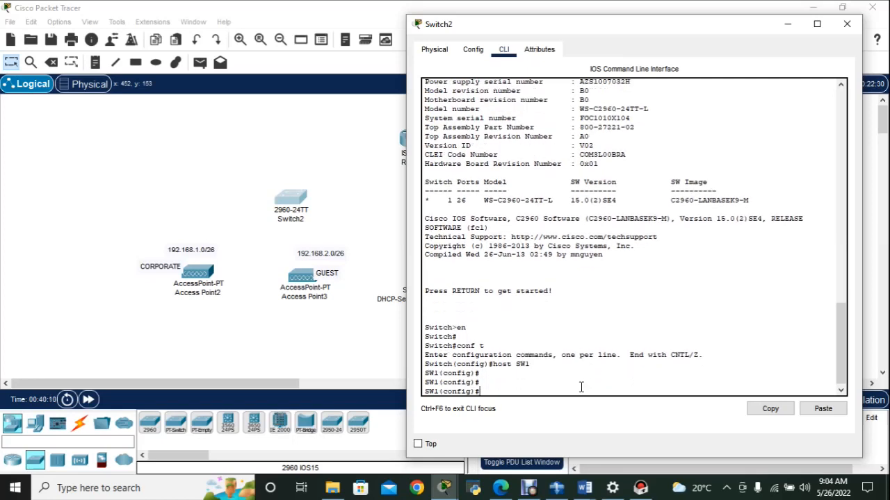
# - Create VLAN 10 on the switch and name it CORPORATE
pyautogui.write('vlan 10')
pyautogui.press('Return')
pyautogui.write('name')
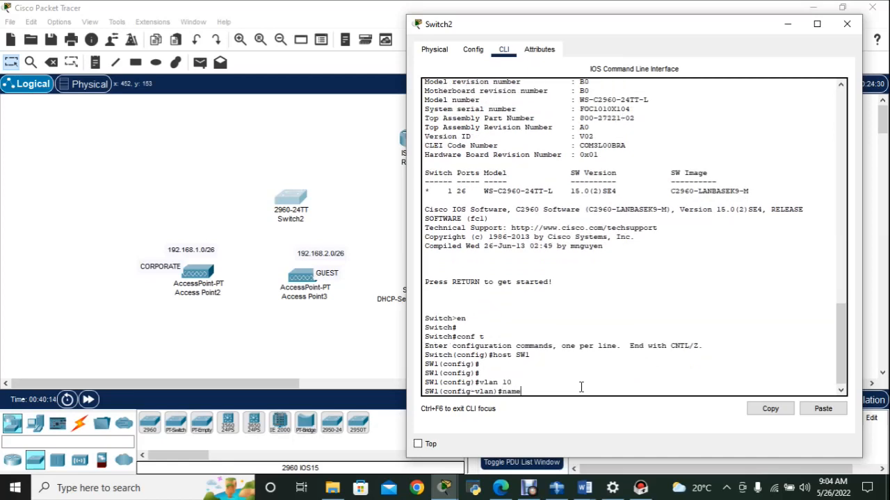
pyautogui.write(' CORPORATE')
pyautogui.press('Return')
# - Create VLAN 20 on the switch and name it GUEST
pyautogui.write('vl')
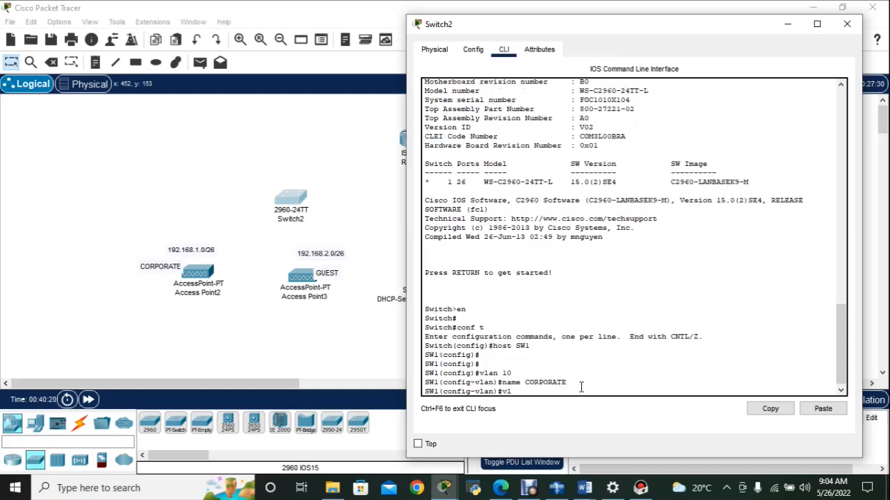
pyautogui.write('an 20')
pyautogui.press('Return')
pyautogui.write('GU')
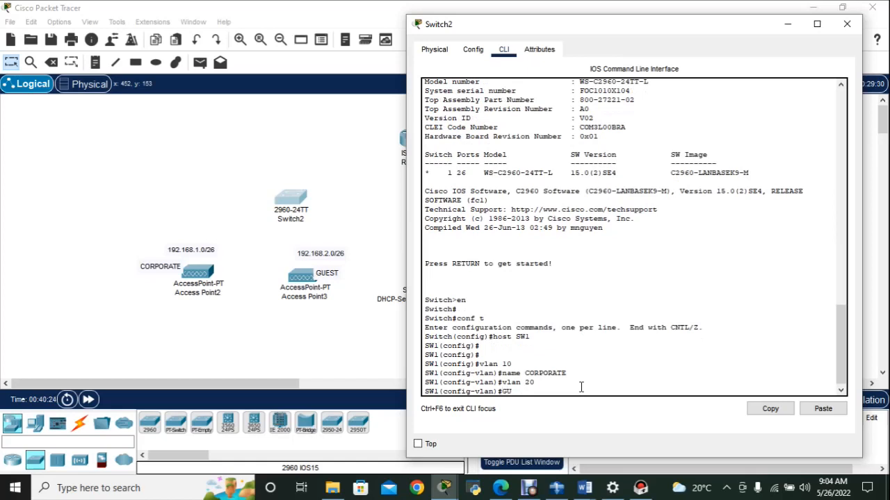
pyautogui.write('E')
pyautogui.write('S')
pyautogui.write('T')
pyautogui.write('name')
pyautogui.press('Return')
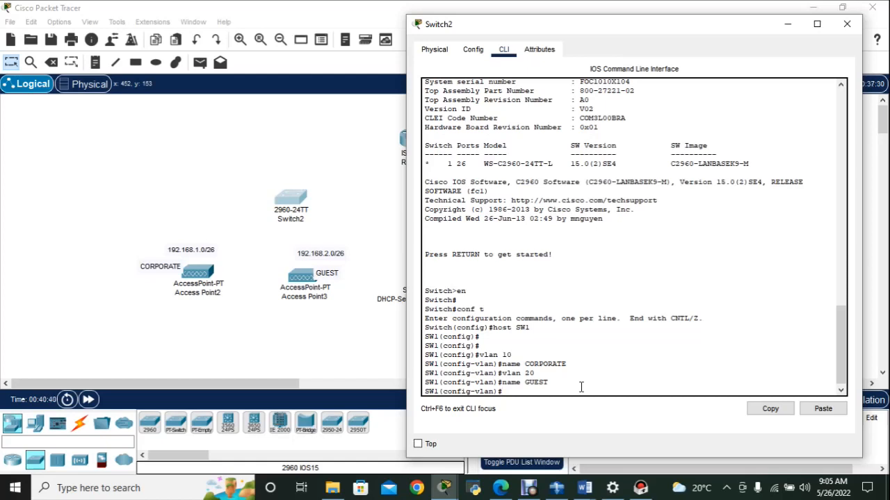
# - Create VLAN 30 named SERVER and return to global configuration mode
pyautogui.write('vlan 30')
pyautogui.press('Return')
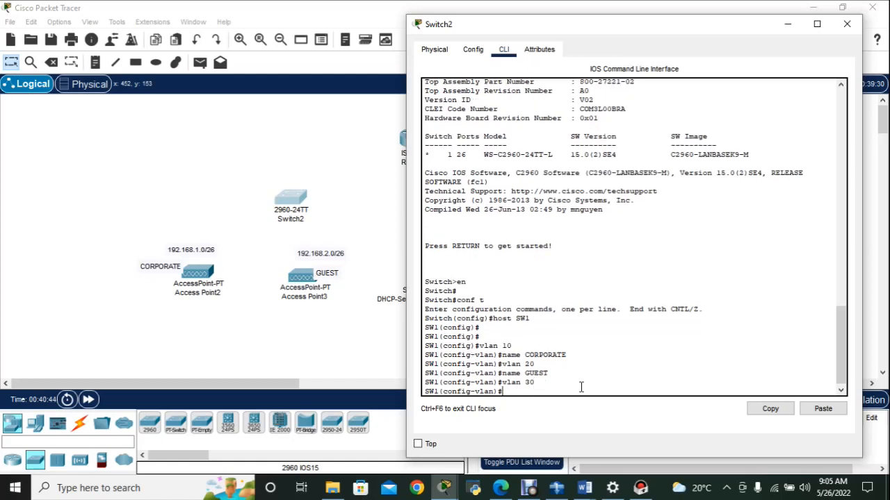
pyautogui.write('name SERVER')
pyautogui.press('Return')
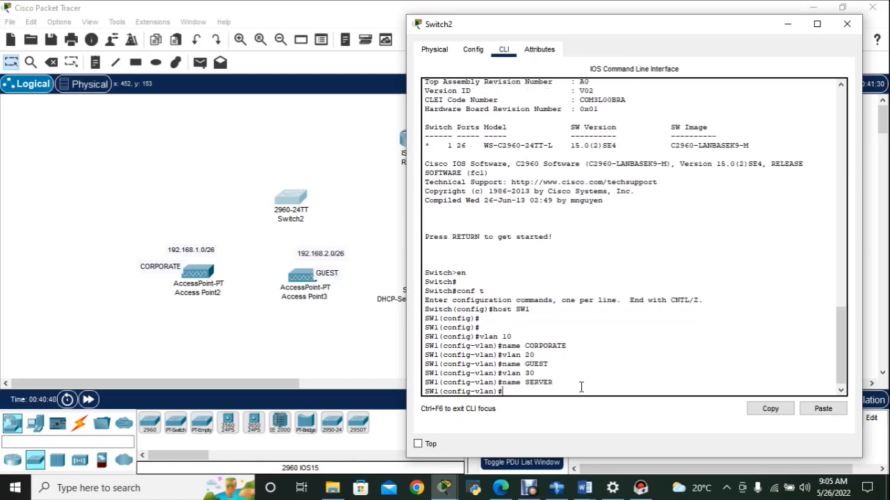
pyautogui.write('EXIT')
pyautogui.press('Return')
pyautogui.press('Return')
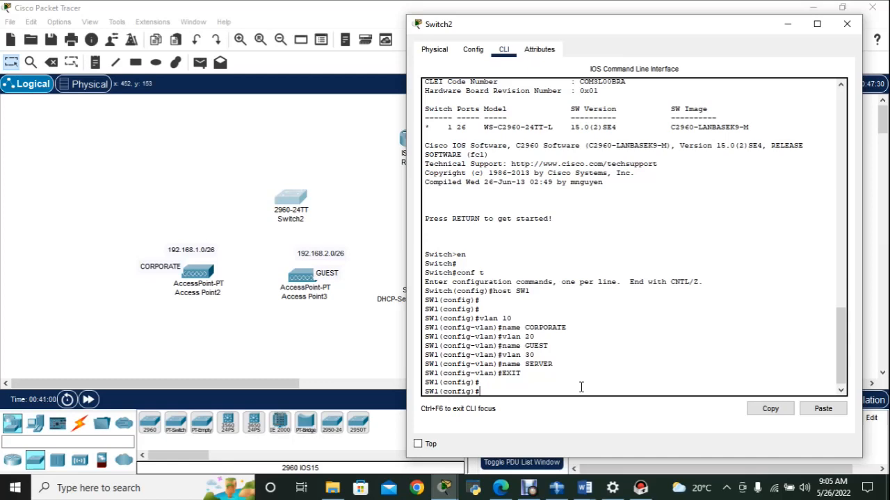
# - Set the interface range fa0/1-5 to switchport access mode
pyautogui.write('nt')
pyautogui.write(' ran')
pyautogui.write('g')
pyautogui.press('Tab')
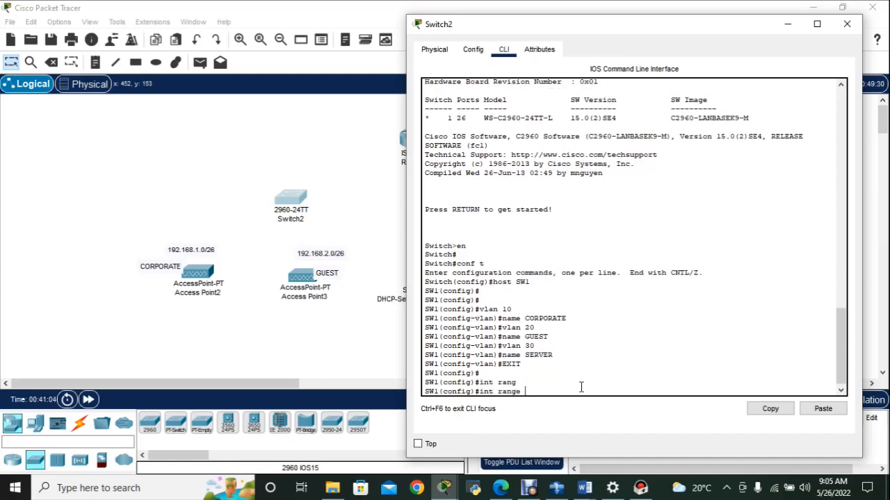
pyautogui.write('fa0/1-5')
pyautogui.press('Return')
pyautogui.write('swi')
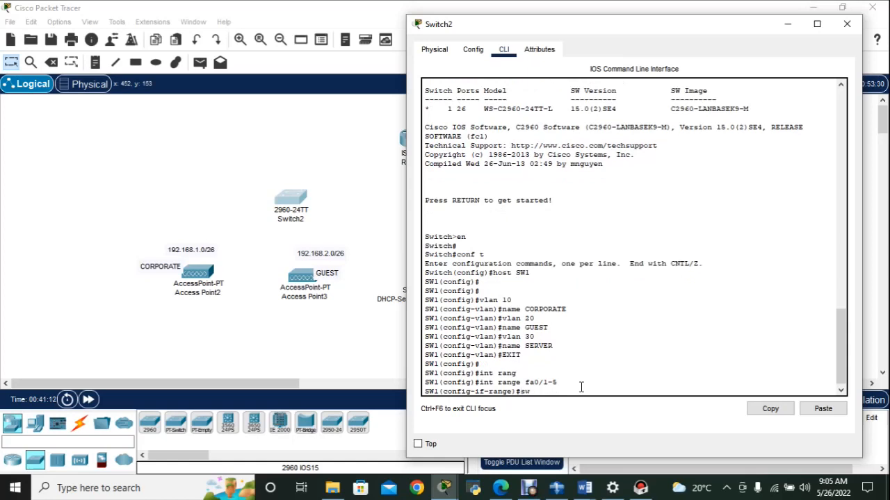
pyautogui.press('Tab')
pyautogui.write('mod')
pyautogui.press('Tab')
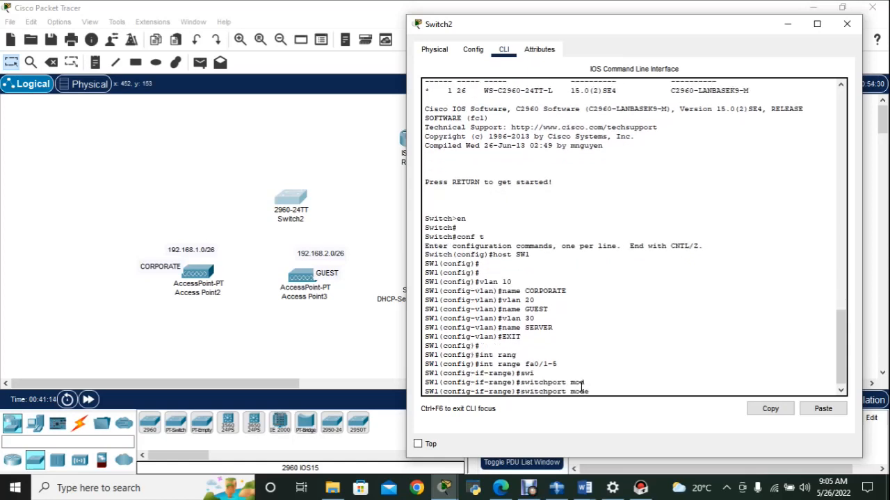
pyautogui.write('acc')
pyautogui.press('Tab')
pyautogui.press('Return')
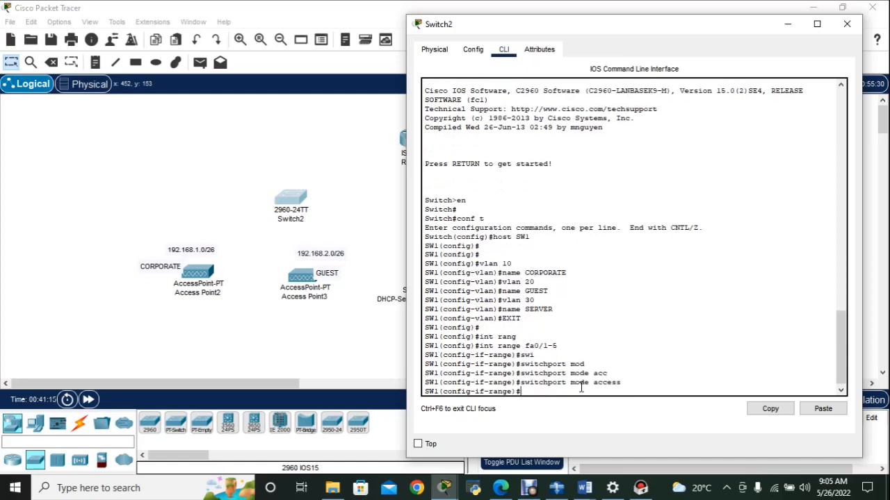
# - Assign the ports fa0/1-5 to access VLAN 10
pyautogui.write('swi')
pyautogui.press('Tab')
pyautogui.write('acc')
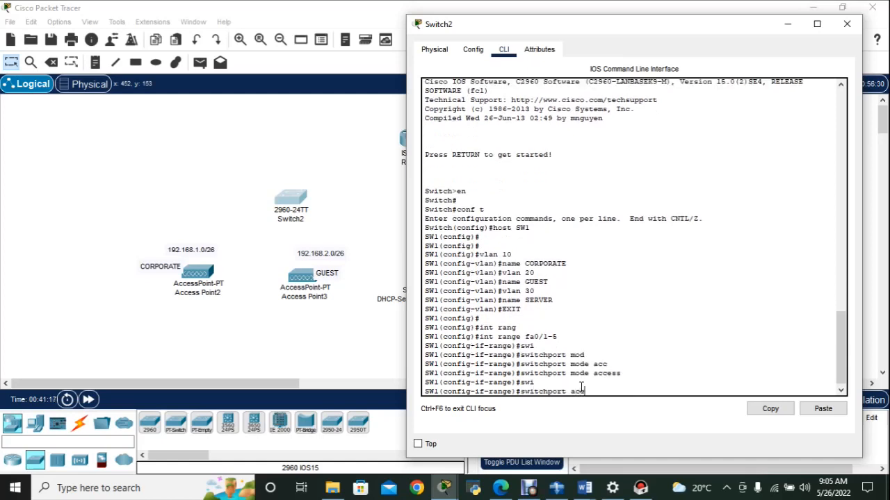
pyautogui.press('Tab')
pyautogui.write('v')
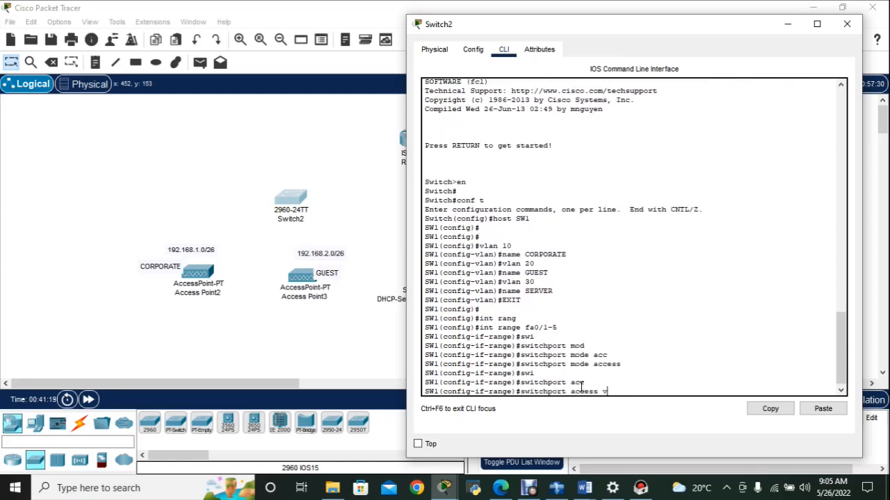
pyautogui.write('lan 10')
pyautogui.press('Return')
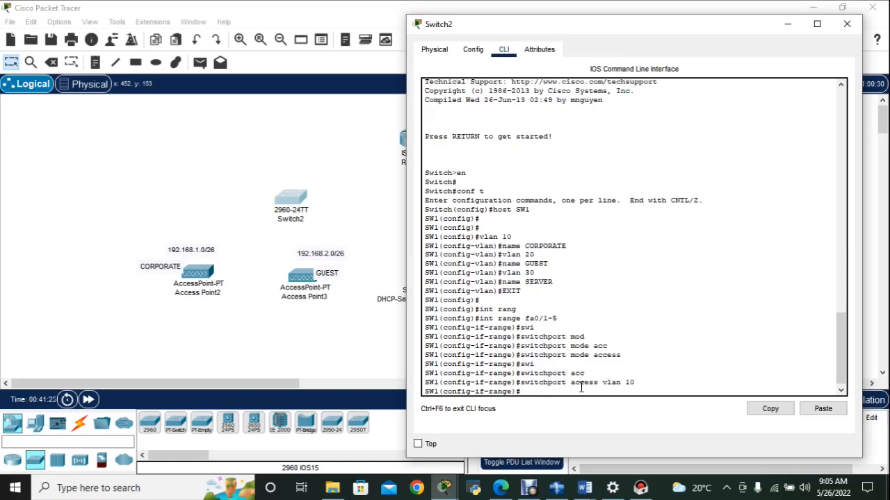
pyautogui.press('Return')
# - Set the interface range f0/6-8 to switchport access mode
pyautogui.write('int')
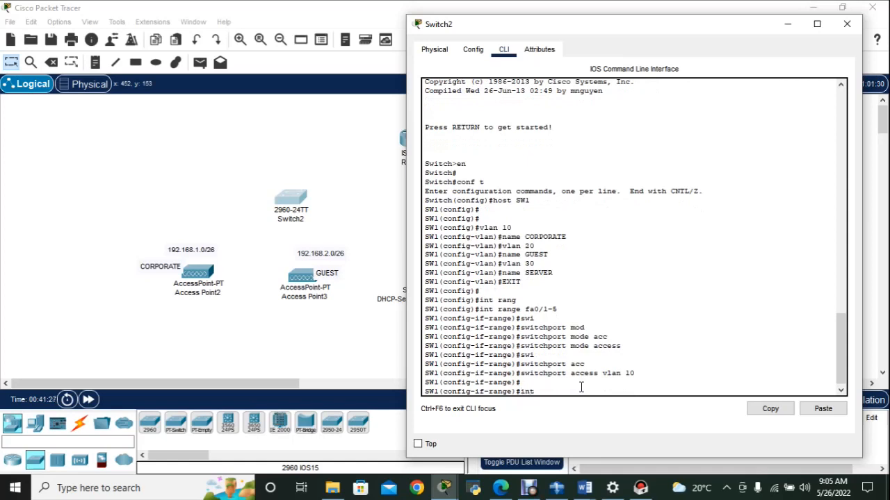
pyautogui.write(' g')
pyautogui.press('BackSpace')
pyautogui.write('rag')
pyautogui.press('Tab')
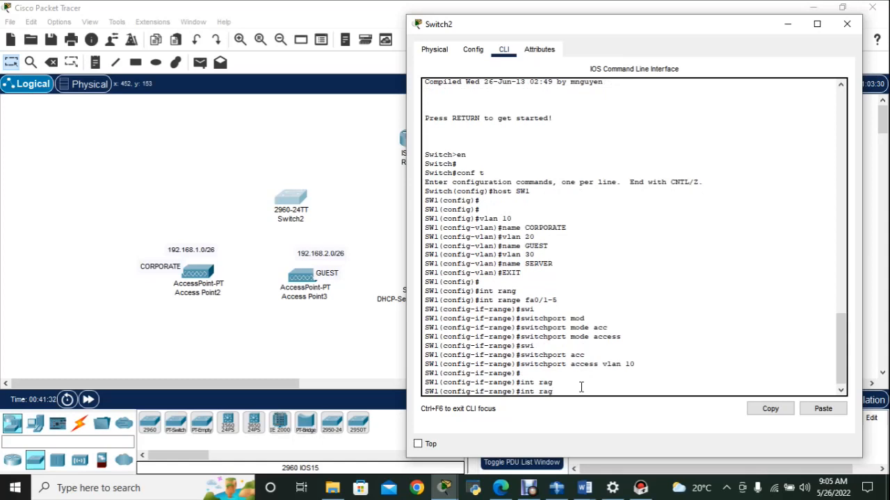
pyautogui.press('BackSpace')
pyautogui.write('nge f0/6-')
pyautogui.write('8')
pyautogui.press('Return')
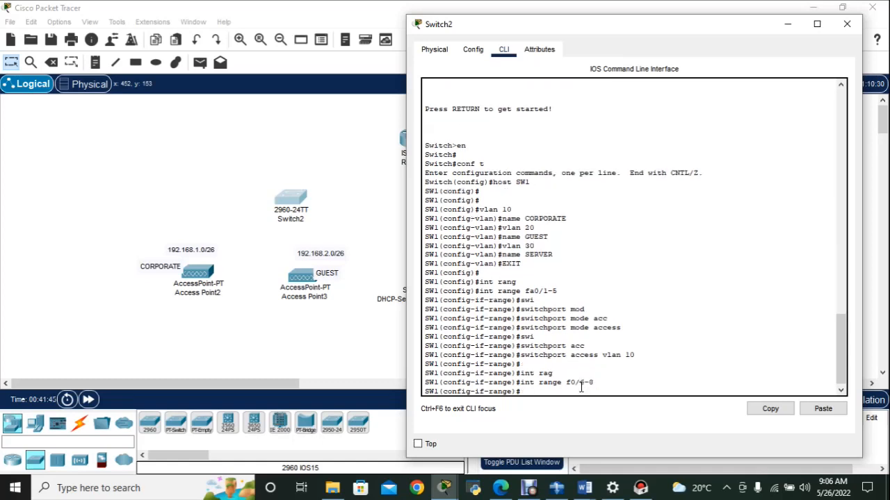
pyautogui.write('swi')
pyautogui.press('Tab')
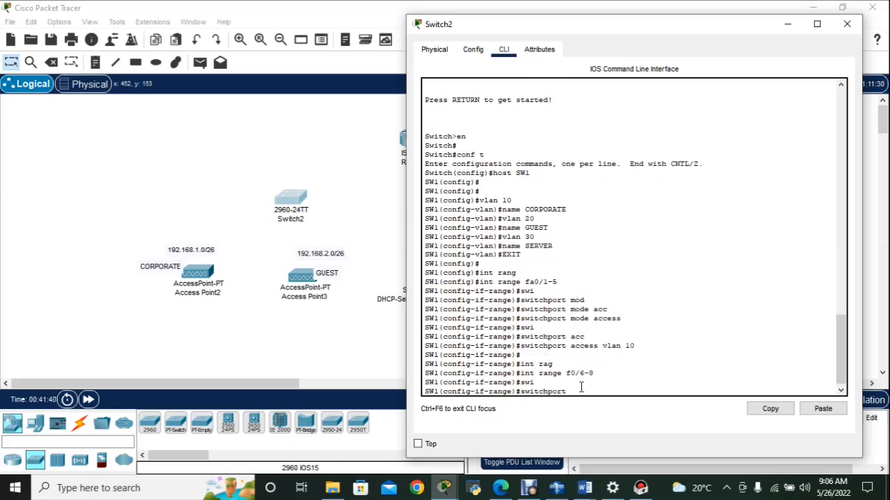
pyautogui.write('mo')
pyautogui.press('Tab')
pyautogui.write('acc')
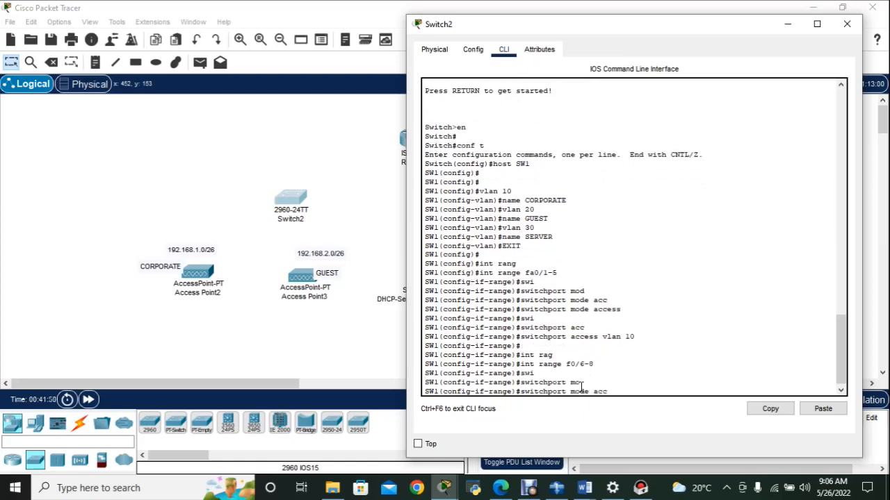
pyautogui.press('Tab')
pyautogui.press('Return')
# - Assign the ports f0/6-8 to access VLAN 20
pyautogui.write('sw')
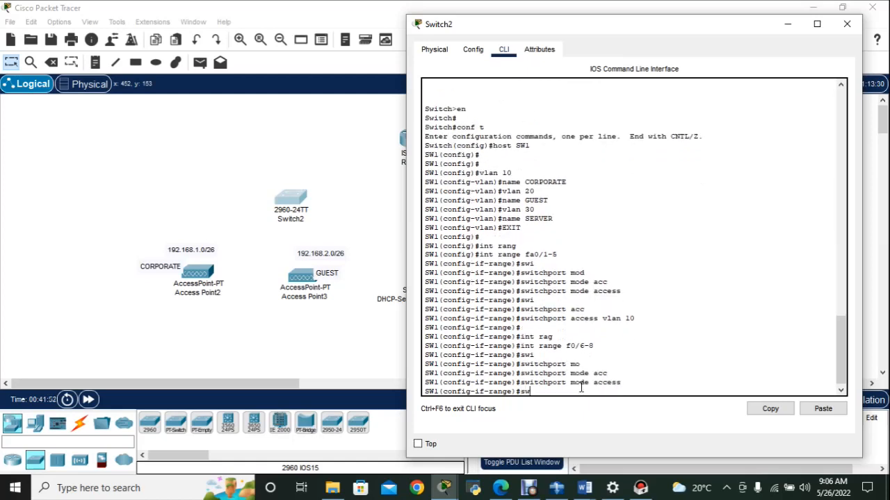
pyautogui.write('i')
pyautogui.press('Tab')
pyautogui.write('ac')
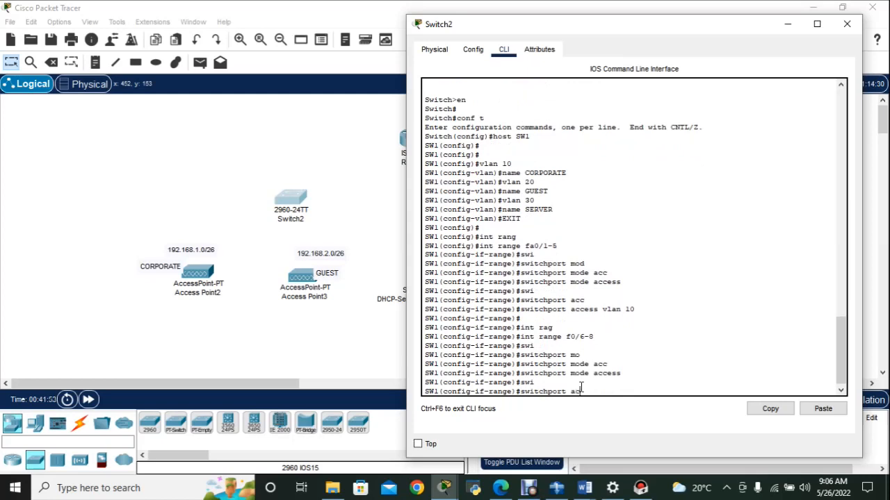
pyautogui.press('Tab')
pyautogui.write('vlan ')
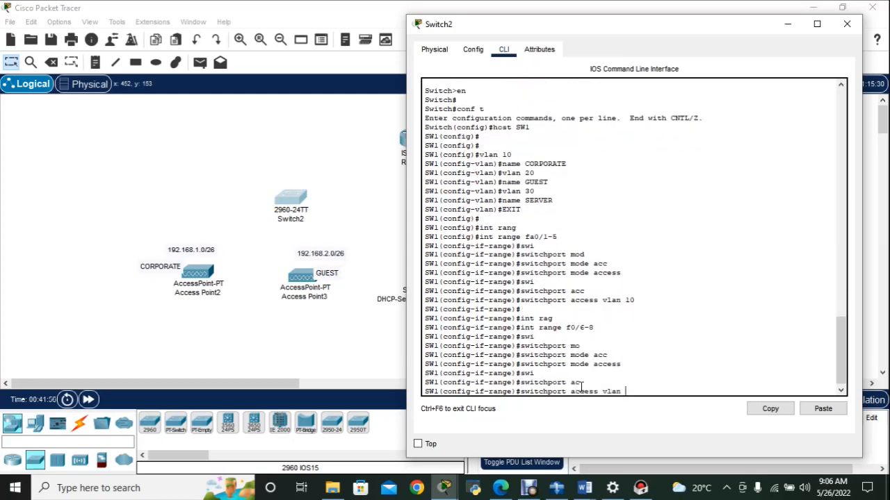
pyautogui.write('20')
pyautogui.press('Return')
pyautogui.press('Return')
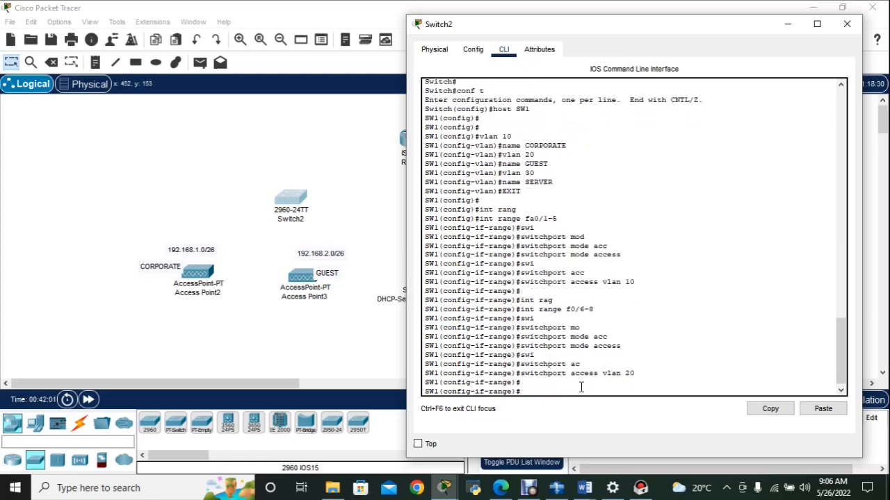
# - Set the interface range f0/9-11 to switchport access mode
pyautogui.write('int ')
pyautogui.write('f0/9-1')
pyautogui.press('Left')
pyautogui.press('Left')
pyautogui.press('Left')
pyautogui.press('Left')
pyautogui.write('range')
pyautogui.press('Return')
pyautogui.write('swi')
pyautogui.press('Tab')
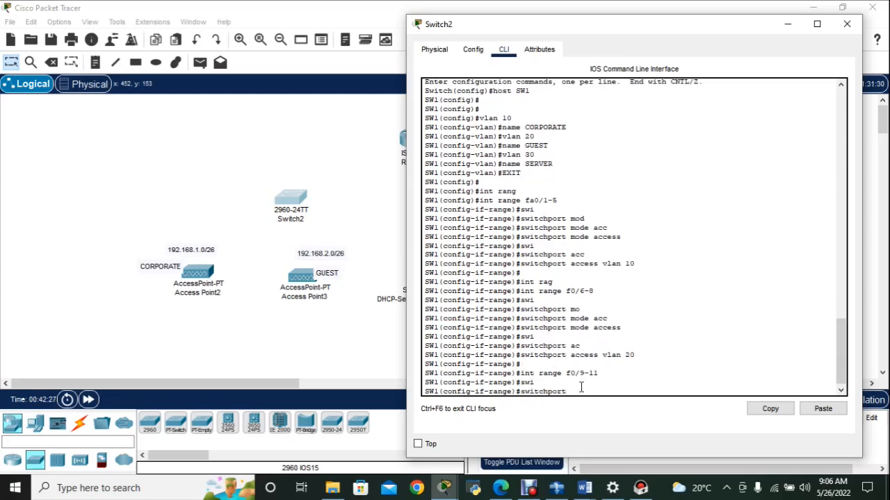
pyautogui.write('mo')
pyautogui.press('Tab')
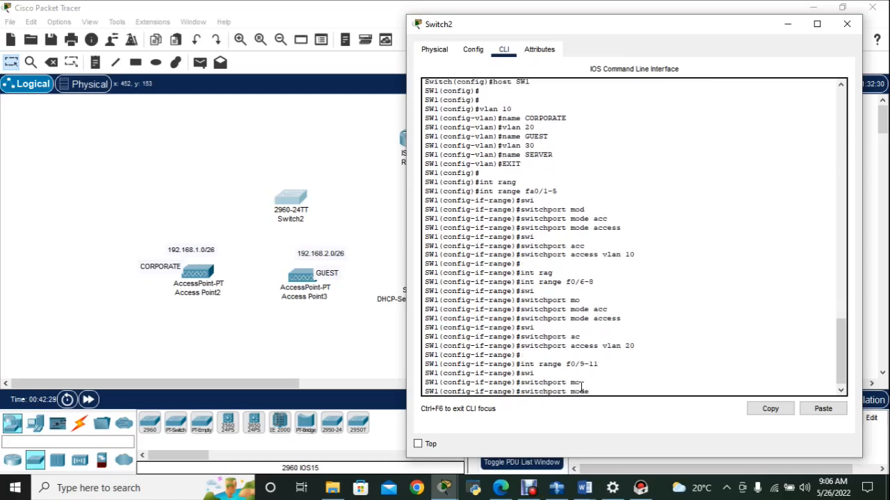
pyautogui.write('ac')
pyautogui.press('Tab')
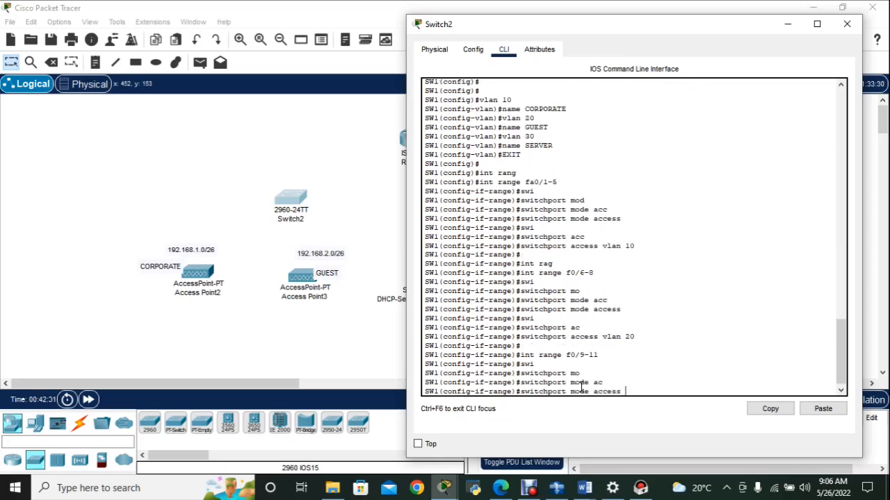
pyautogui.press('Return')
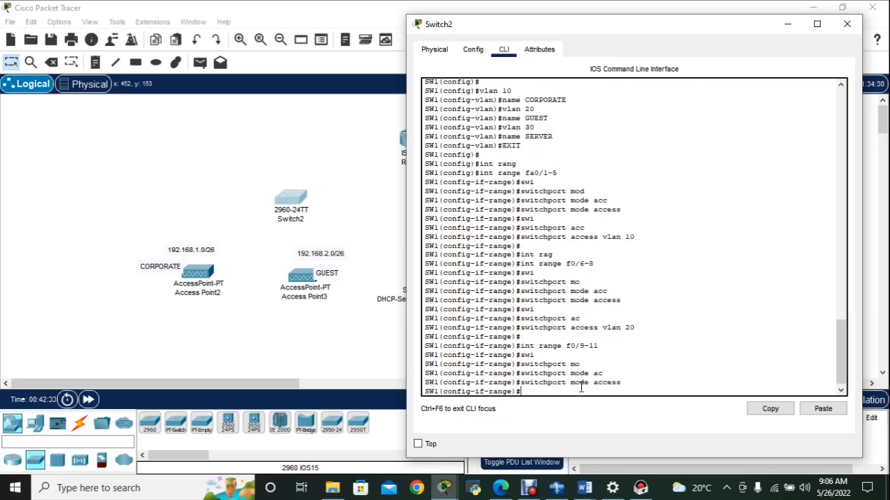
# - Assign the ports f0/9-11 to access VLAN 30 and exit to global configuration mode
pyautogui.write('swi')
pyautogui.press('Tab')
pyautogui.write('a')
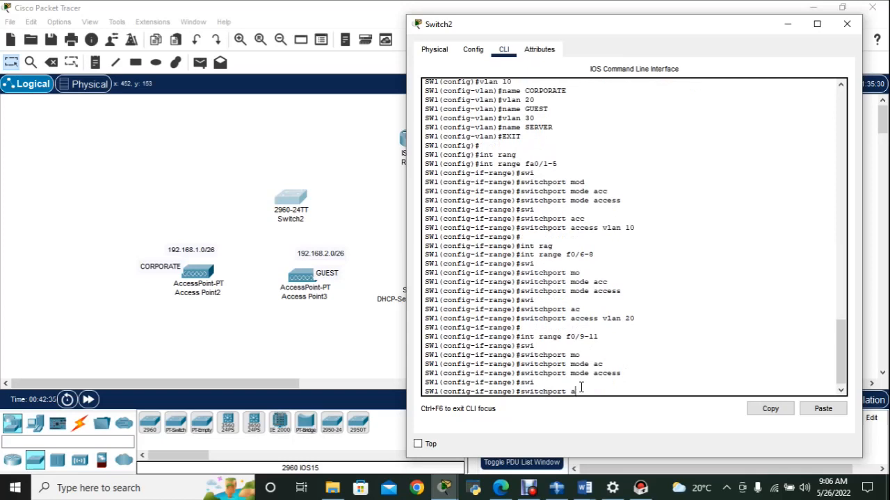
pyautogui.write('cc')
pyautogui.press('Tab')
pyautogui.write('vla')
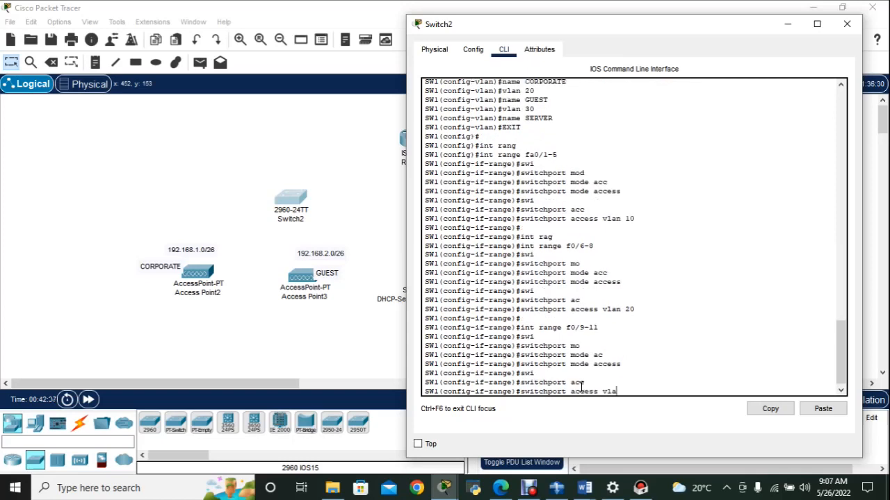
pyautogui.write('n 30')
pyautogui.press('Return')
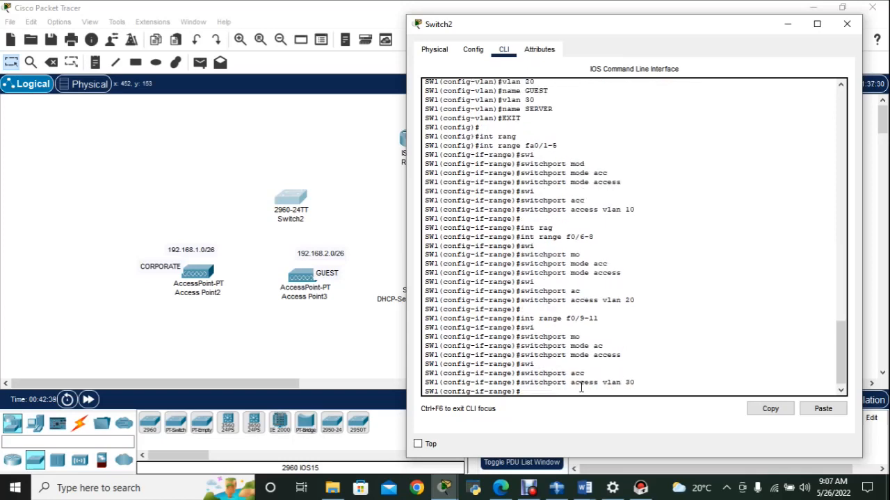
pyautogui.write('exit')
pyautogui.press('Return')
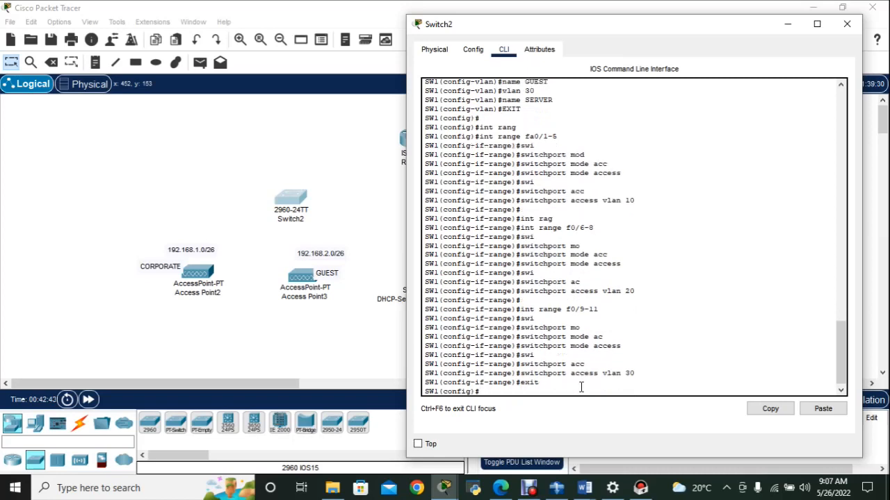
# - Connect Port 0 of Access Point2 to FastEthernet0/1 on Switch2 with a copper straight-through cable
pyautogui.click(311, 348)
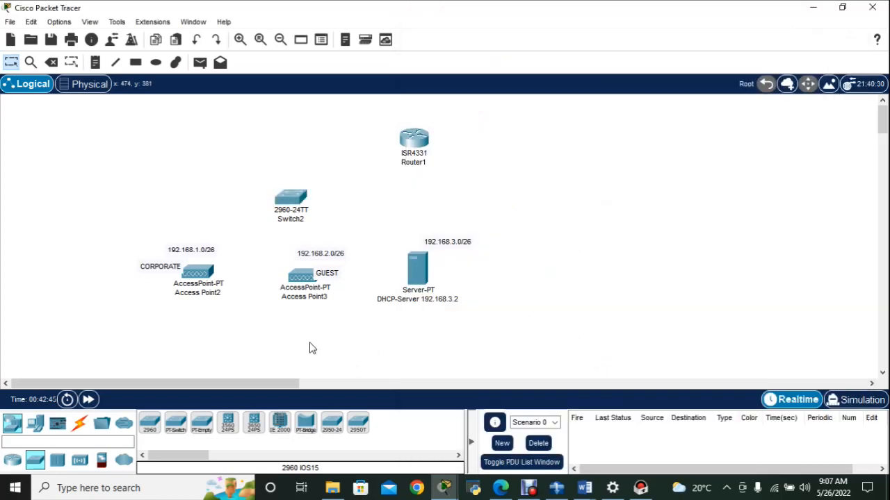
pyautogui.click(79, 423)
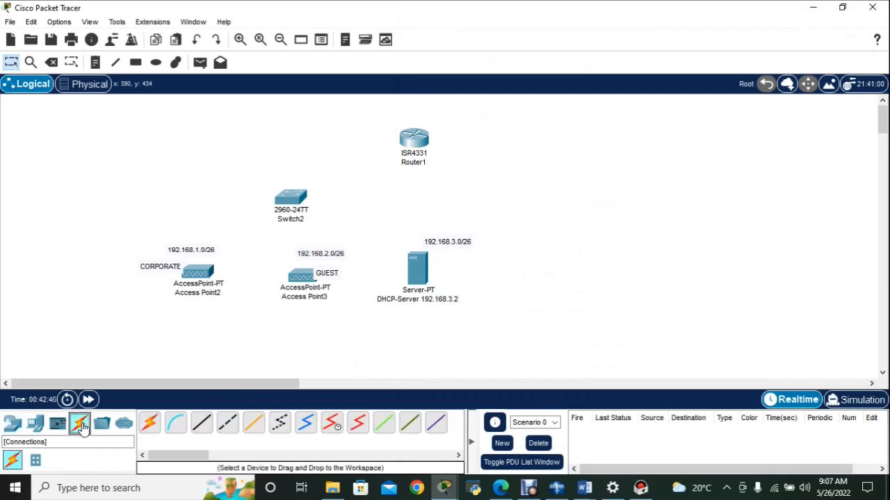
pyautogui.click(206, 429)
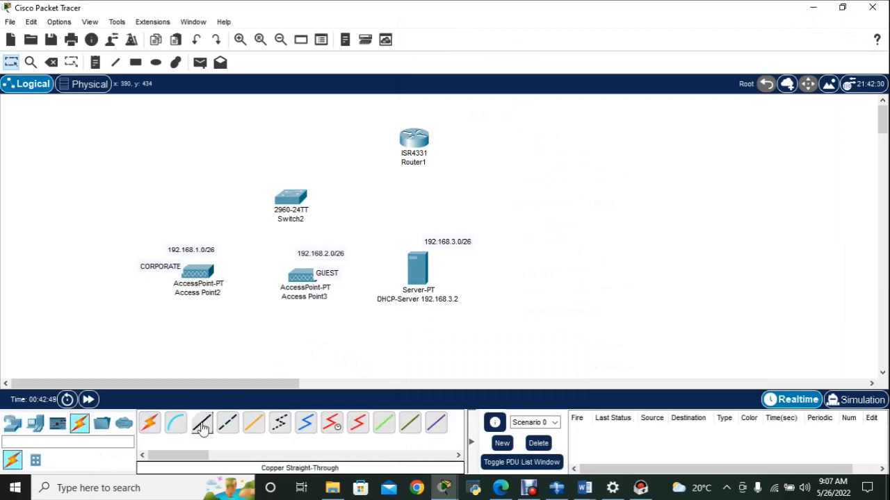
pyautogui.click(207, 273)
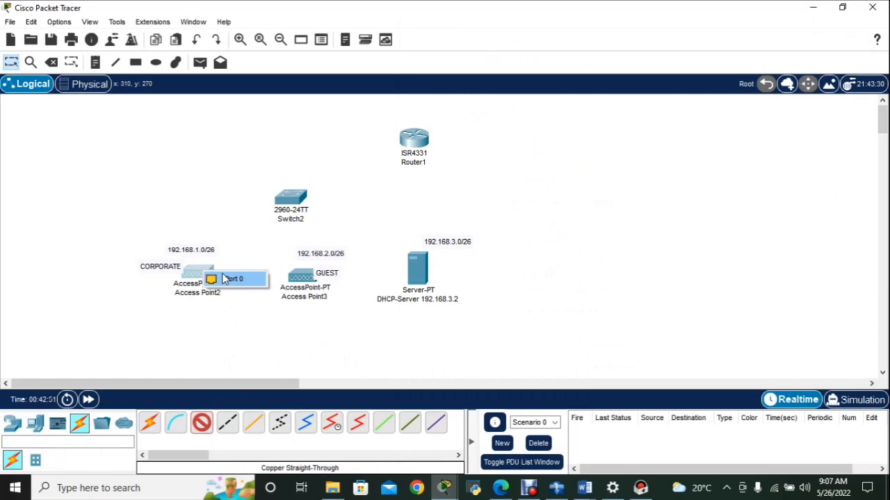
pyautogui.click(226, 280)
pyautogui.click(285, 202)
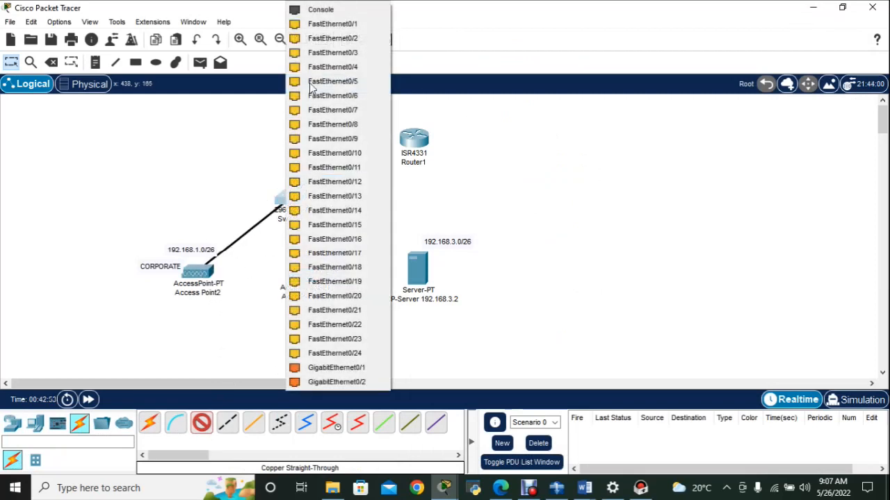
pyautogui.click(332, 24)
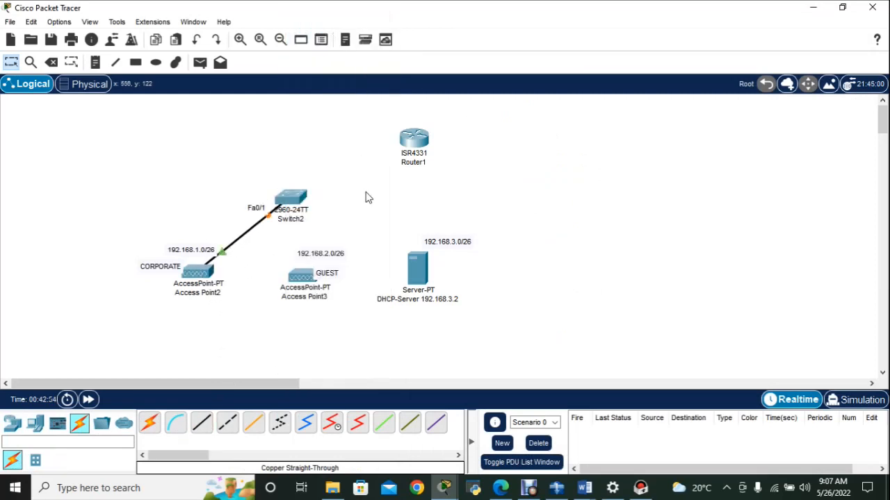
# - Connect Port 0 of Access Point3 to FastEthernet0/6 on Switch2 with a copper straight-through cable
pyautogui.click(202, 424)
pyautogui.click(300, 285)
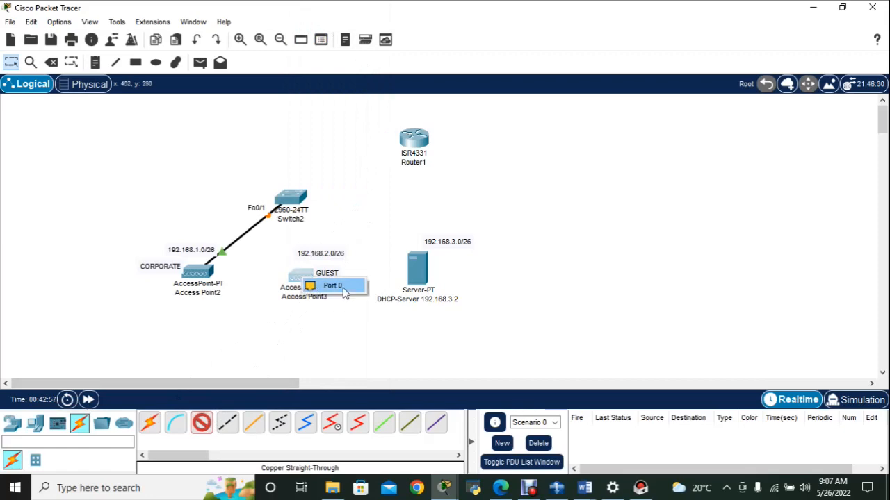
pyautogui.click(336, 288)
pyautogui.click(290, 200)
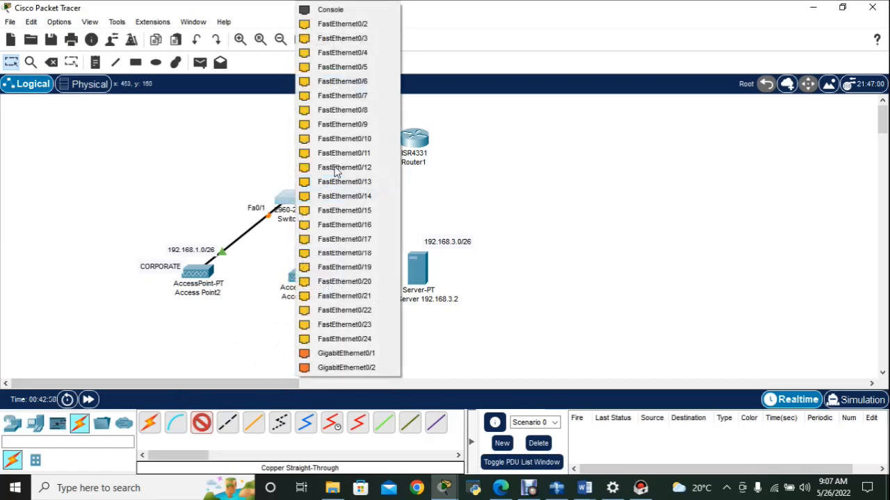
pyautogui.click(344, 80)
# - Check the switch's port ranges and connect the DHCP server's FastEthernet0 to FastEthernet0/9 on Switch2 with a copper straight-through cable
pyautogui.click(295, 198)
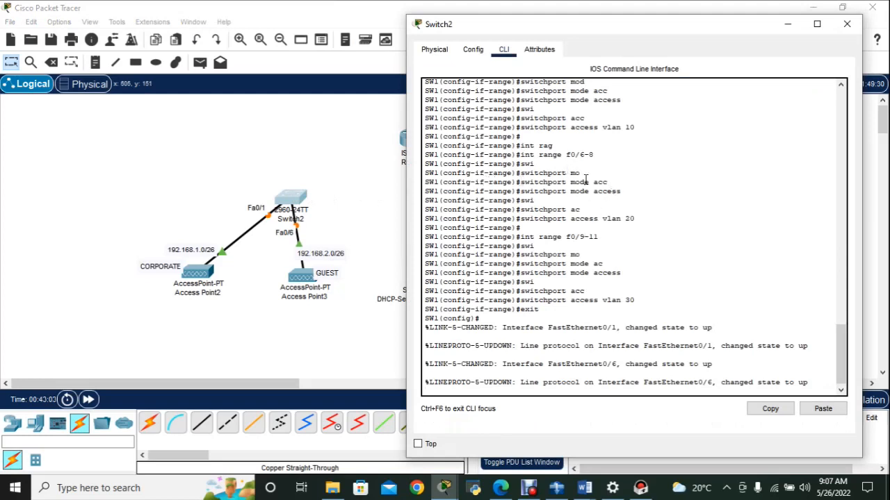
pyautogui.click(202, 360)
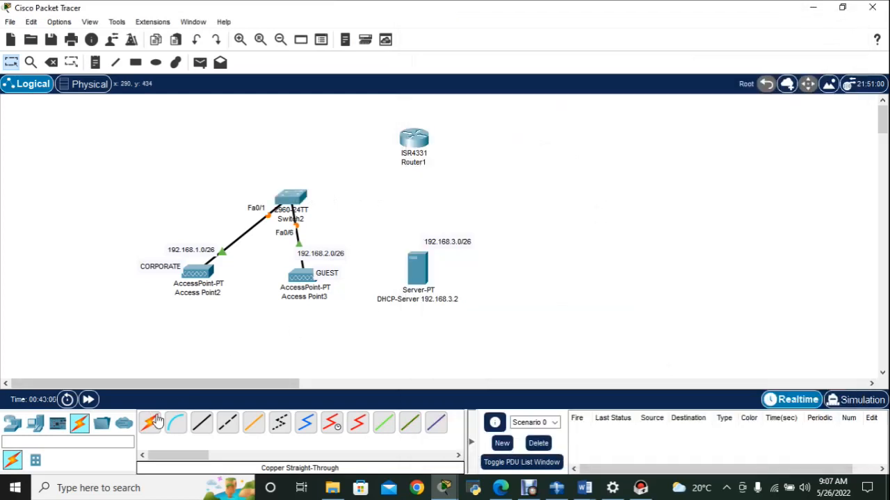
pyautogui.click(203, 430)
pyautogui.click(416, 271)
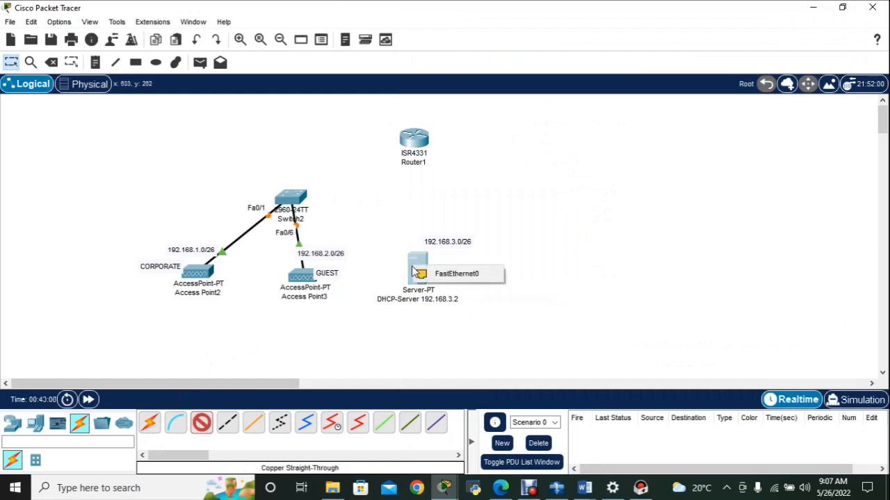
pyautogui.click(450, 276)
pyautogui.click(292, 198)
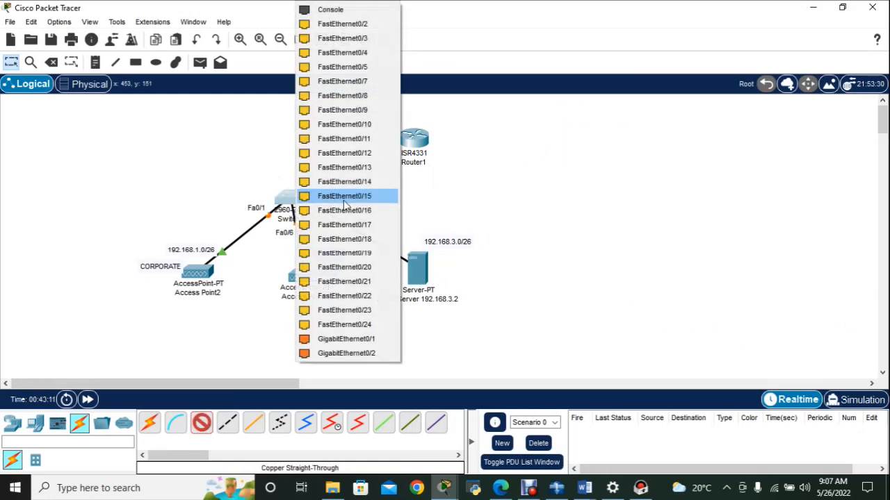
pyautogui.click(356, 111)
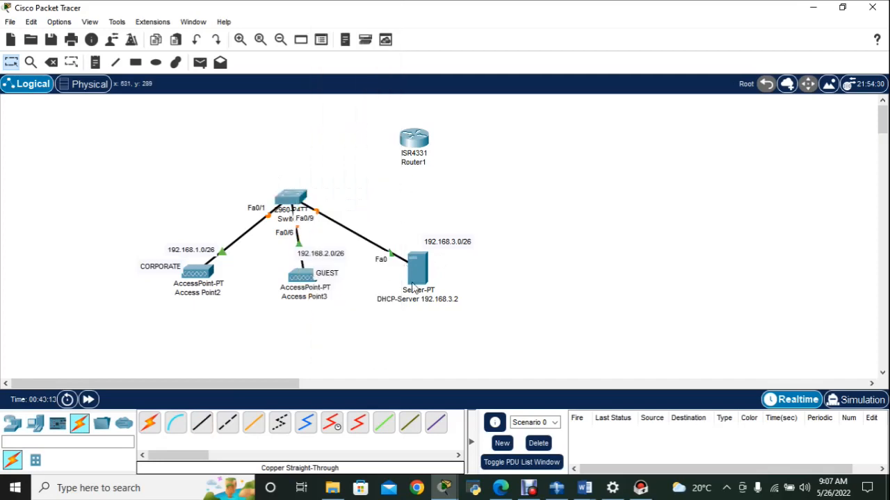
pyautogui.click(302, 276)
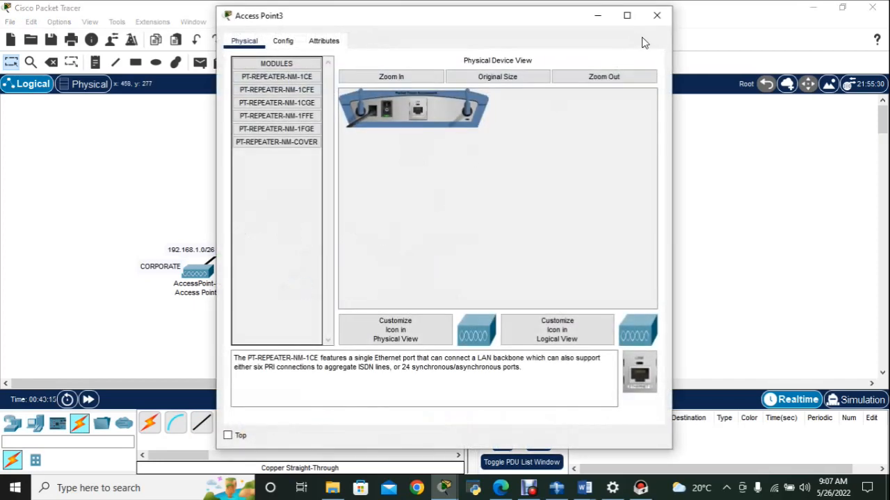
pyautogui.click(656, 15)
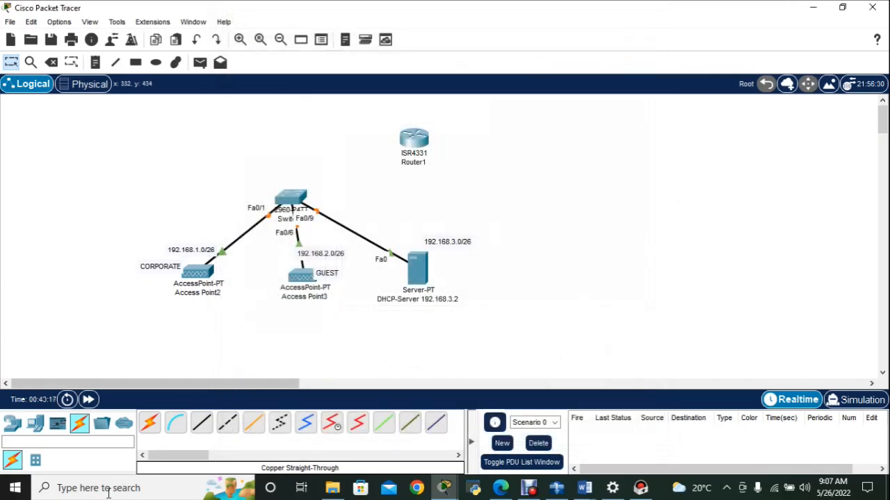
# - Connect GigabitEthernet0/1 on Switch2 to GigabitEthernet0/0/0 on Router1 with a copper straight-through cable and shift Access Point3 slightly
pyautogui.click(201, 423)
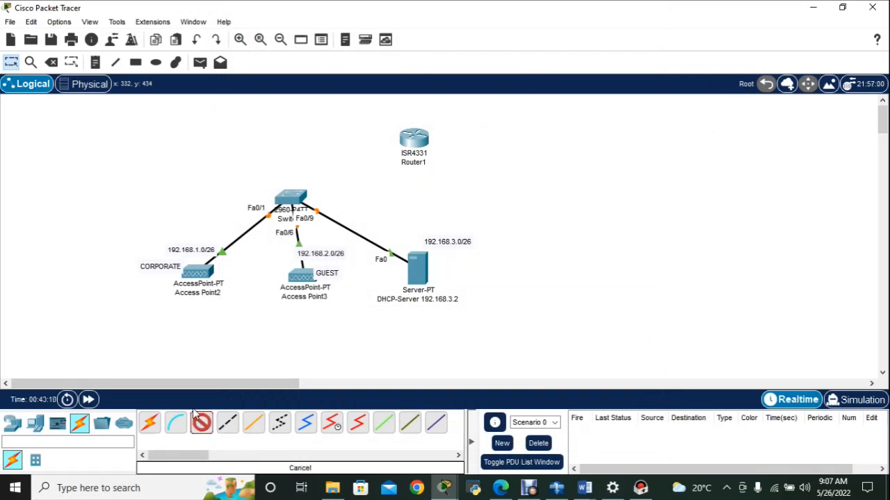
pyautogui.click(276, 195)
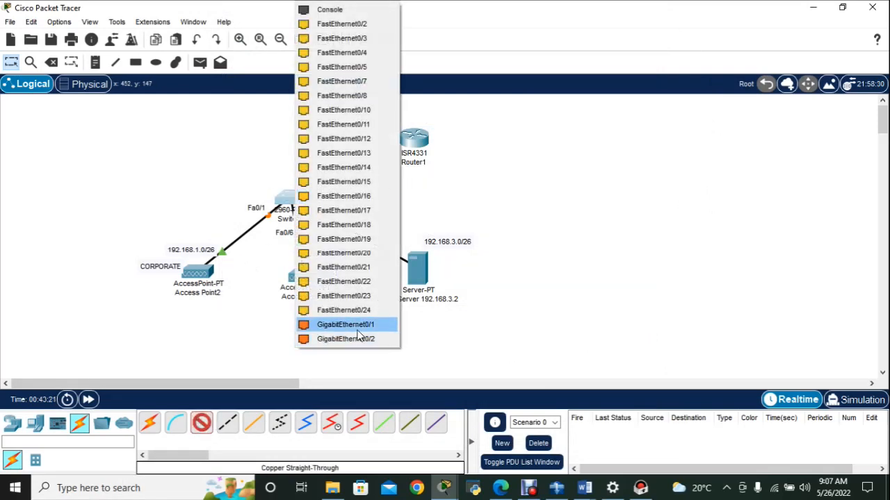
pyautogui.click(357, 331)
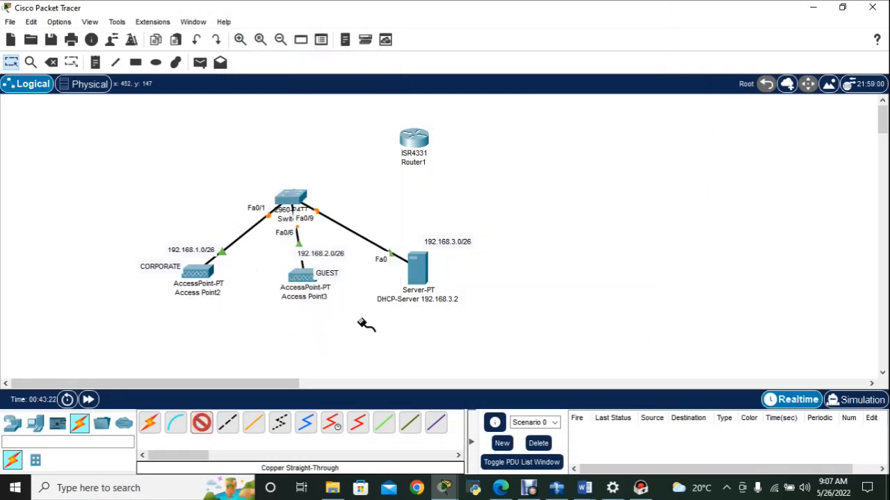
pyautogui.click(410, 139)
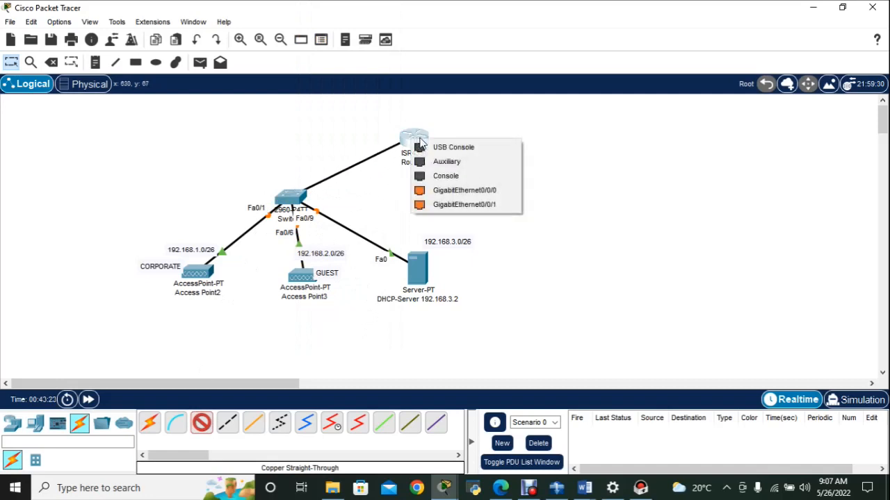
pyautogui.click(459, 190)
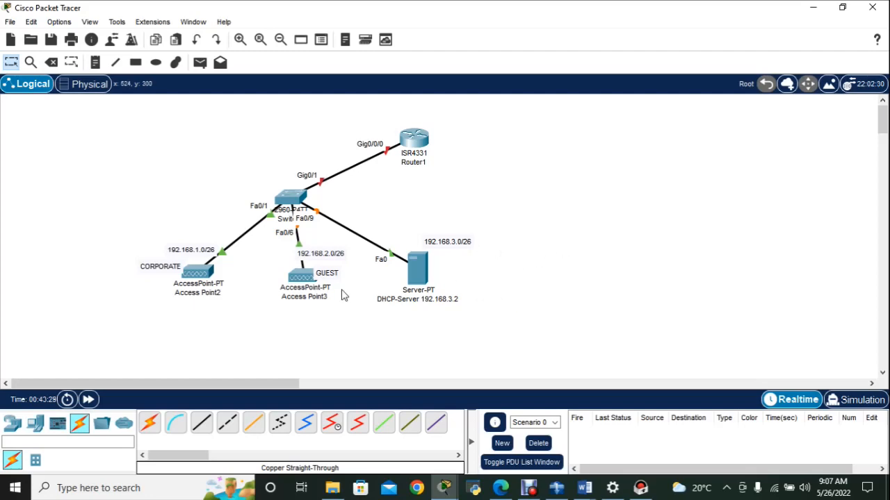
pyautogui.moveTo(308, 277); pyautogui.dragTo(302, 281)
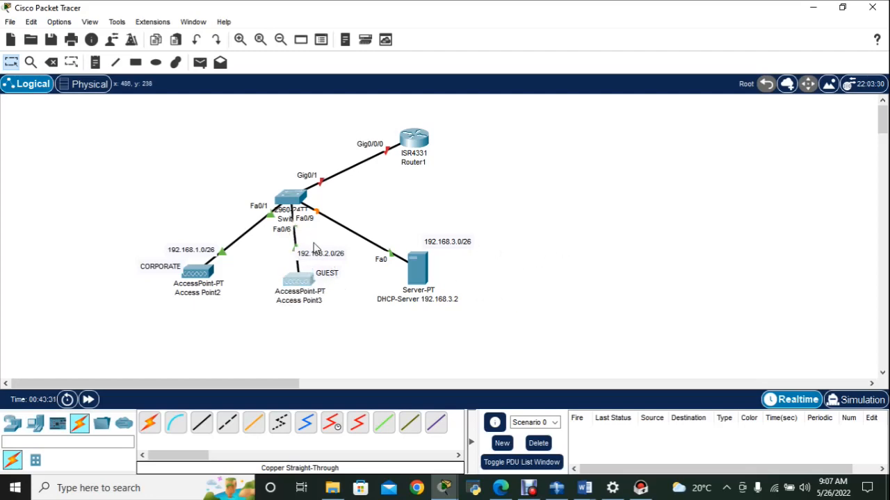
# - Set Switch2's interface g0/1 to switchport trunk mode
pyautogui.click(292, 198)
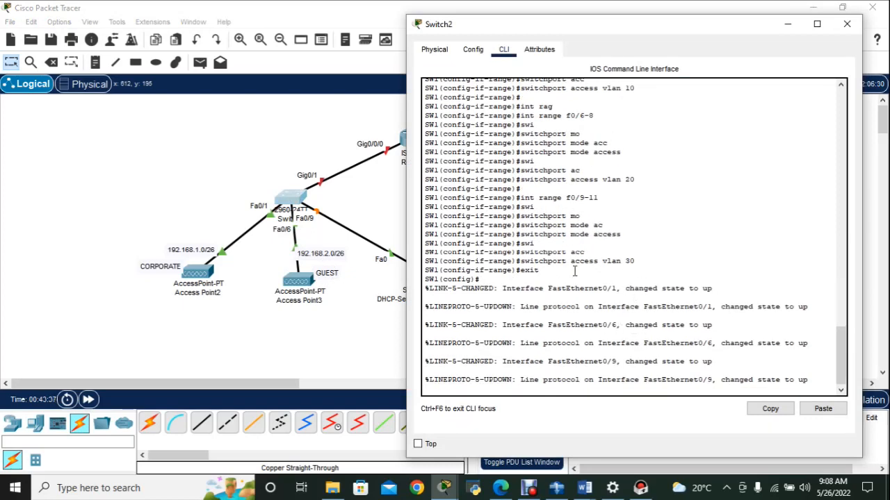
pyautogui.scroll(3, 574, 271)
pyautogui.press('Return')
pyautogui.write('ig)#i')
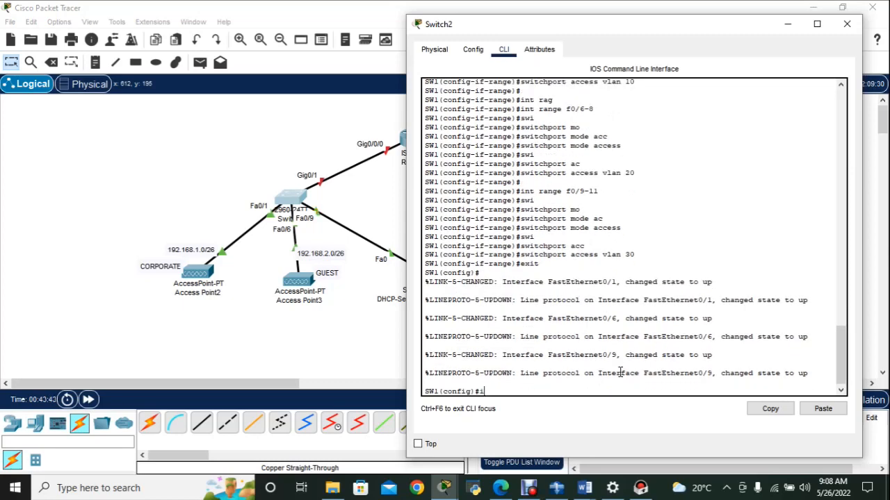
pyautogui.write('nt g0/1')
pyautogui.press('Return')
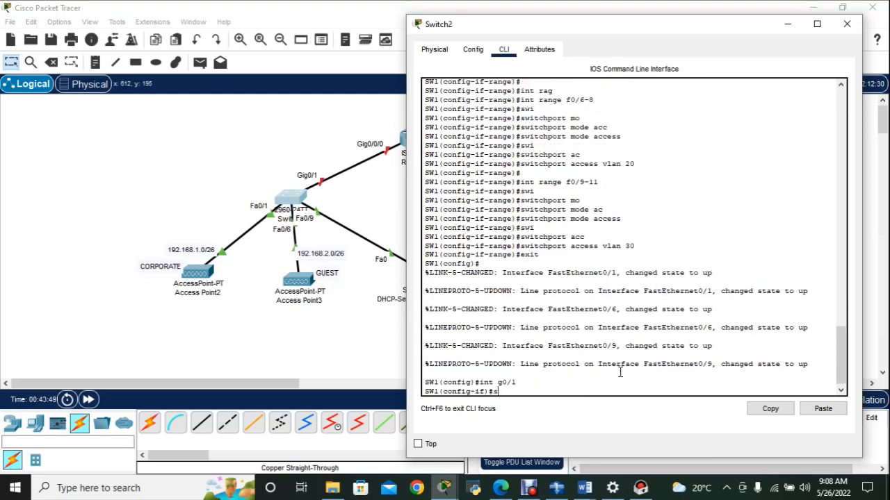
pyautogui.write('swi')
pyautogui.press('Tab')
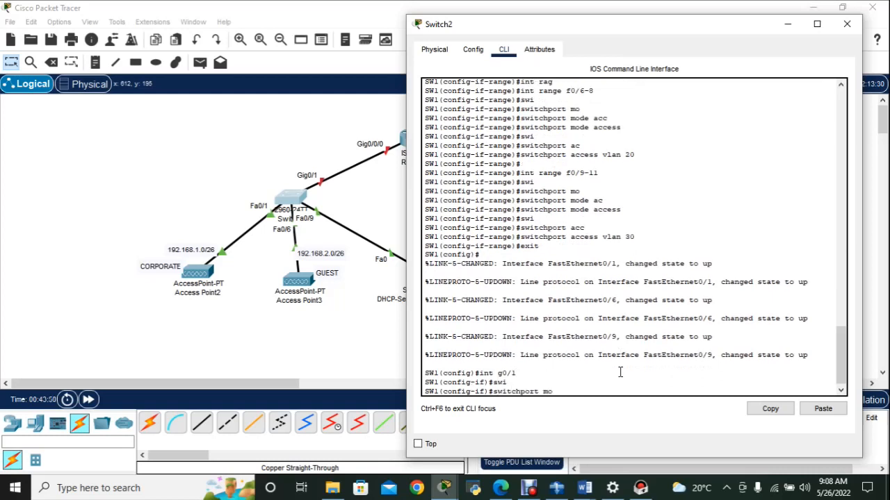
pyautogui.write('mod')
pyautogui.press('Tab')
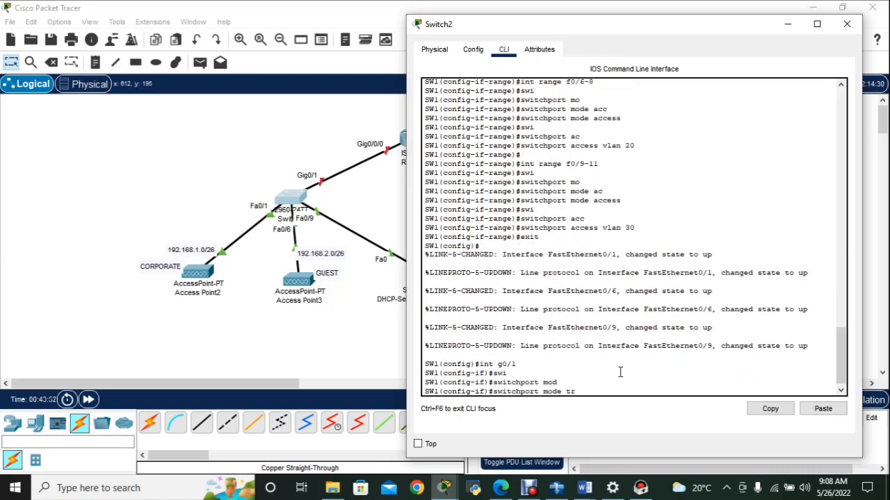
pyautogui.write('trunk')
pyautogui.press('Return')
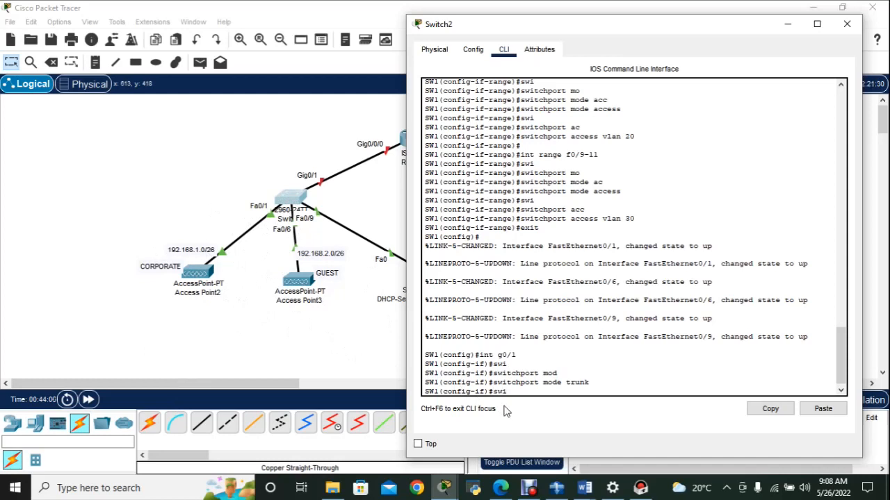
# - Allow VLANs 10, 20 and 30 on the g0/1 trunk
pyautogui.write('h')
pyautogui.press('Tab')
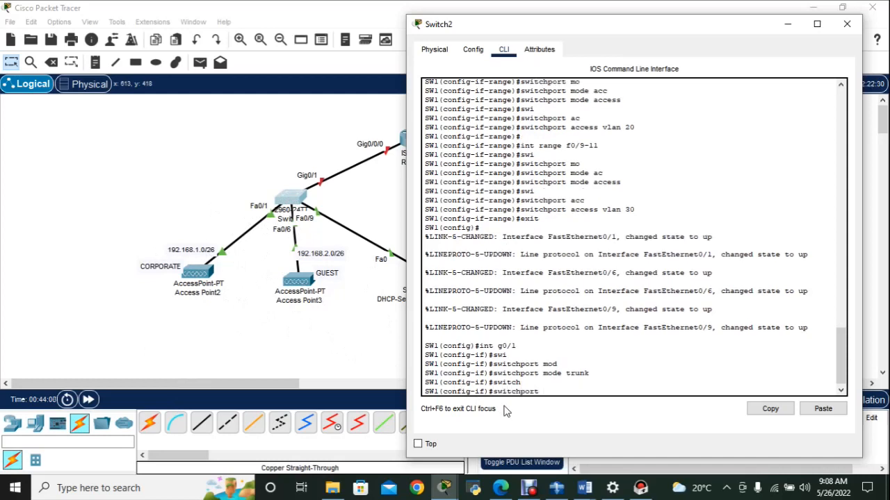
pyautogui.write('tru')
pyautogui.press('Tab')
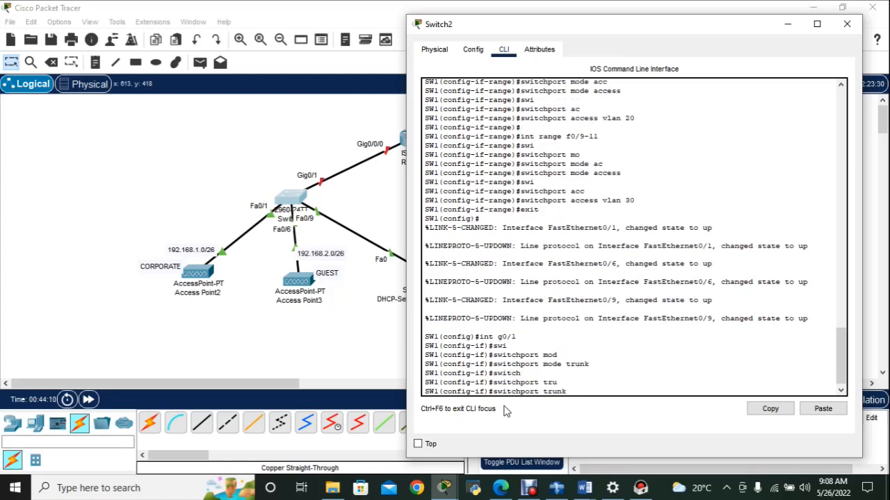
pyautogui.write('all')
pyautogui.press('Tab')
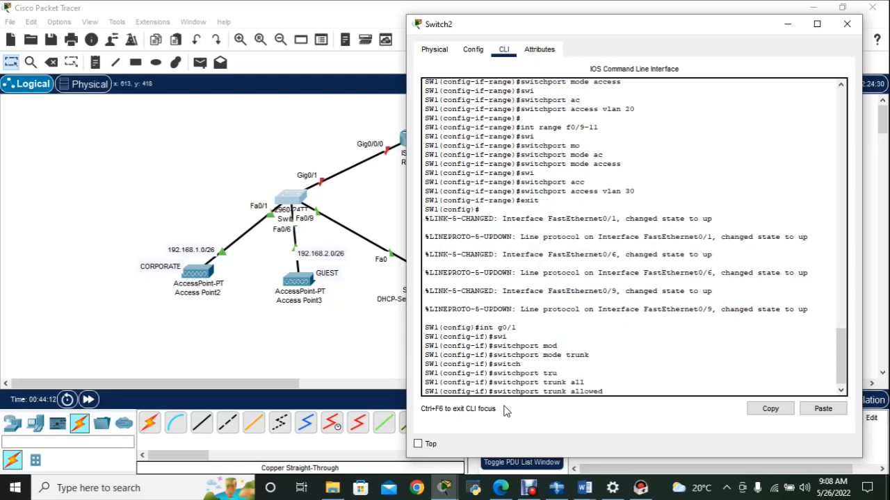
pyautogui.press('BackSpace')
pyautogui.write('vlan 10,20,30')
pyautogui.press('Return')
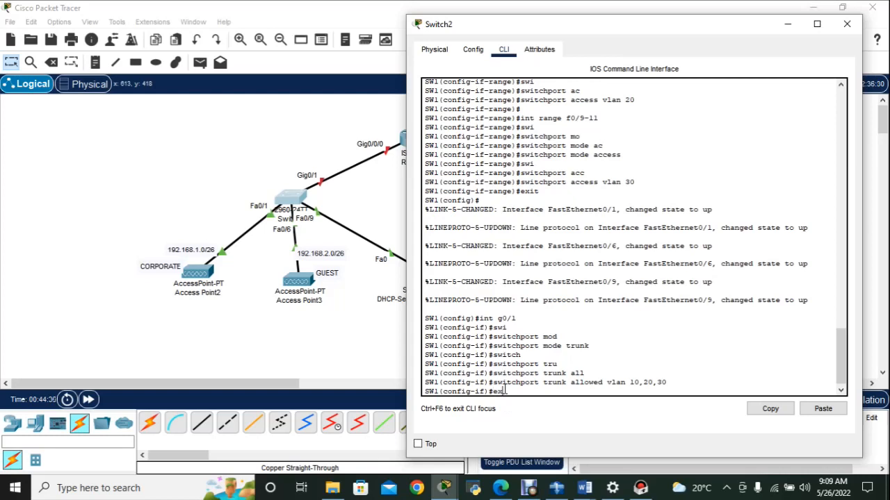
# - Exit g0/1 interface configuration on Switch2 and return to the network topology
pyautogui.press('Return')
pyautogui.press('Return')
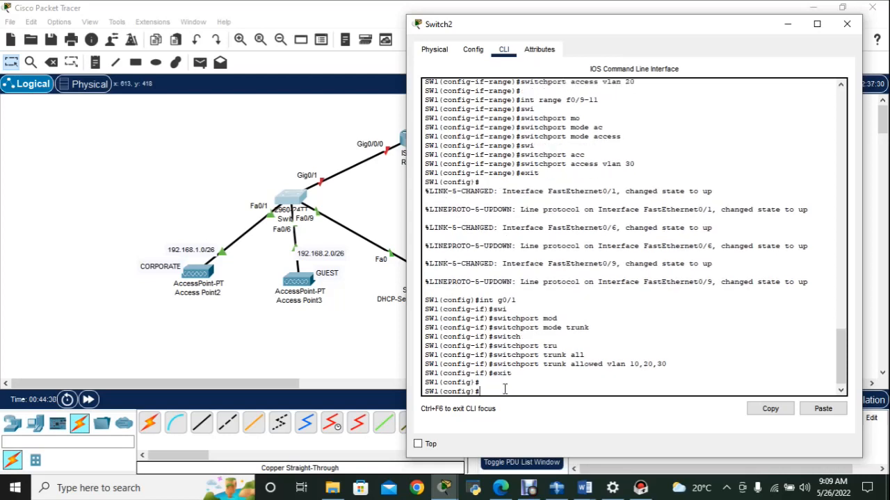
pyautogui.click(351, 338)
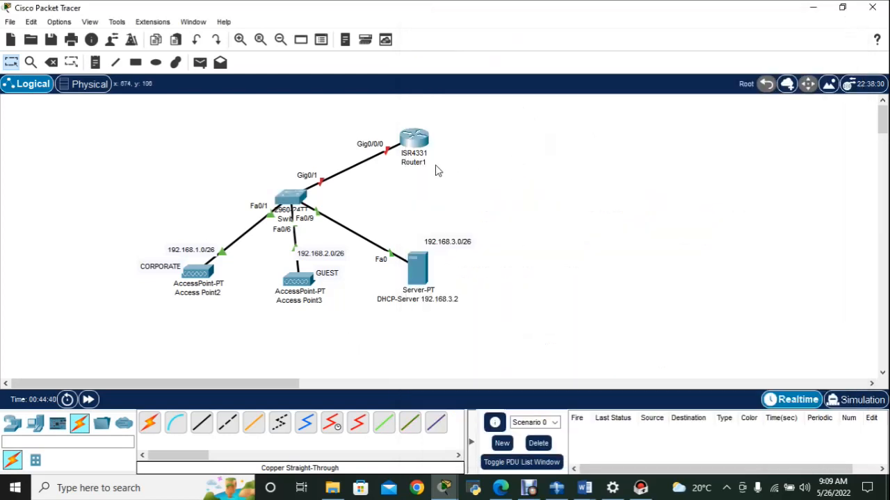
pyautogui.click(419, 139)
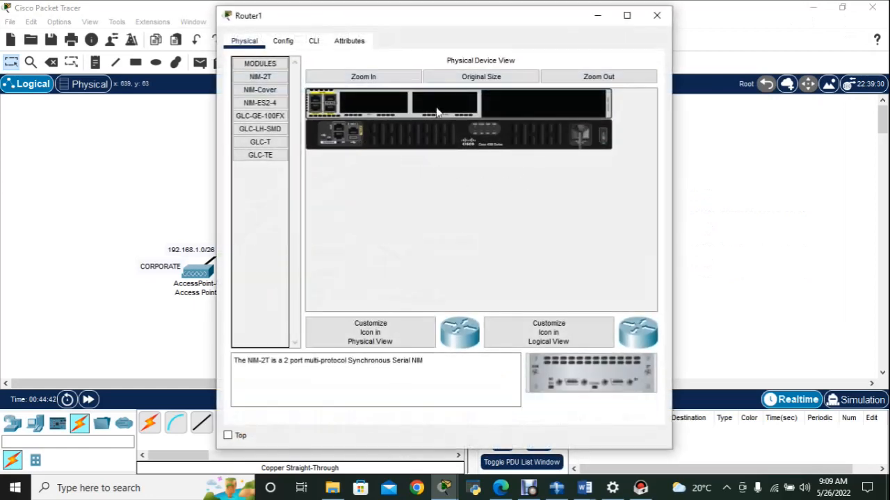
pyautogui.moveTo(485, 19); pyautogui.dragTo(652, 19)
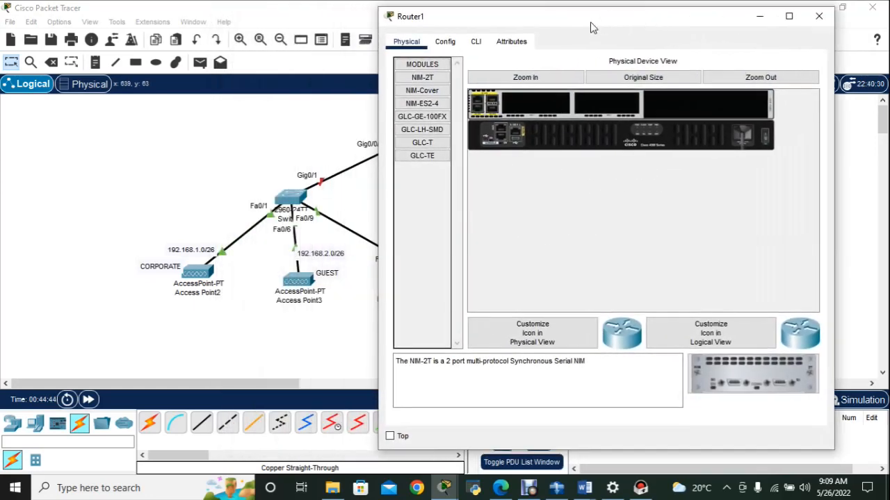
pyautogui.doubleClick(592, 27)
pyautogui.click(872, 7)
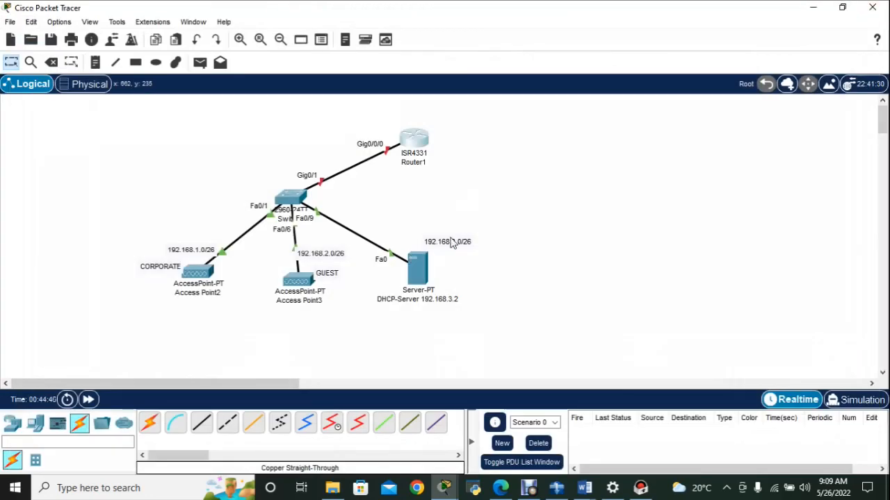
# - Set the DHCP server's static IPv4 default gateway to 192.168.3.1 and its DNS server to 10.10.10.10
pyautogui.moveTo(419, 276)
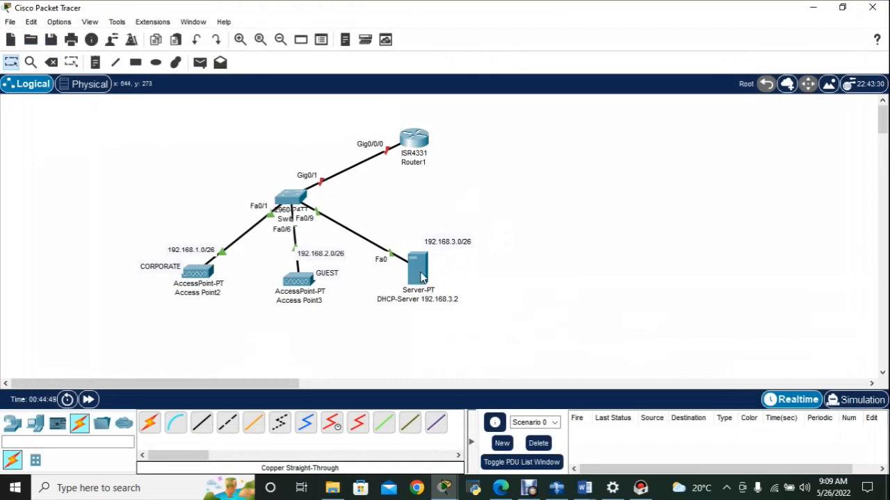
pyautogui.click(420, 273)
pyautogui.moveTo(424, 17); pyautogui.dragTo(536, 30)
pyautogui.doubleClick(532, 28)
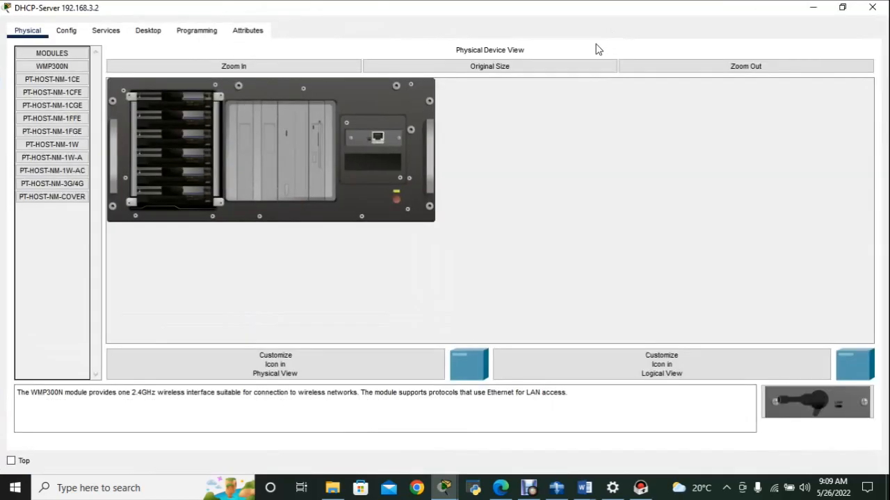
pyautogui.click(843, 7)
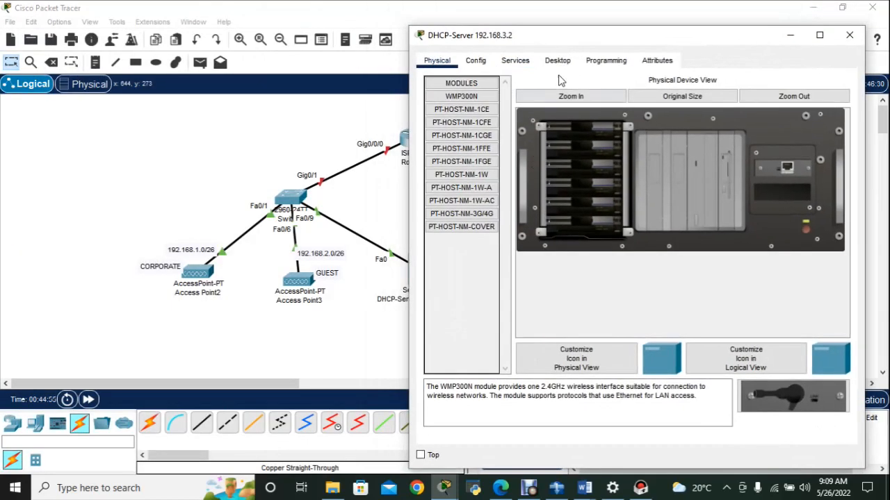
pyautogui.click(476, 61)
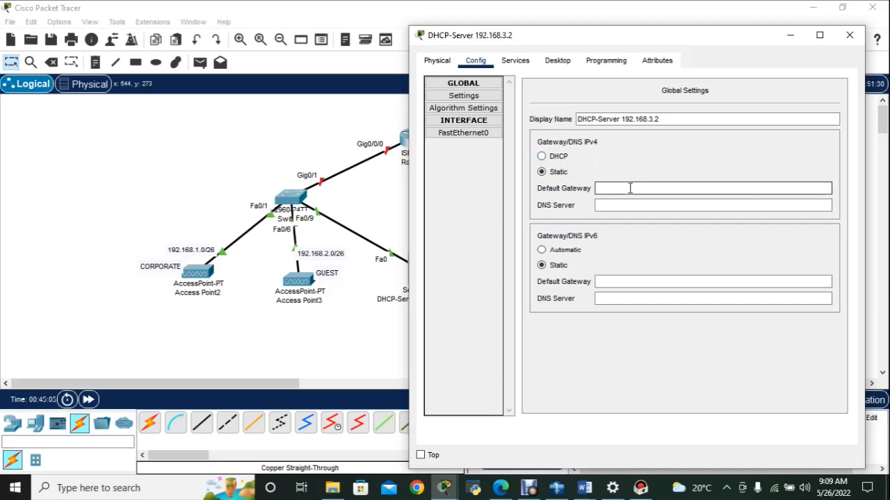
pyautogui.write('192.')
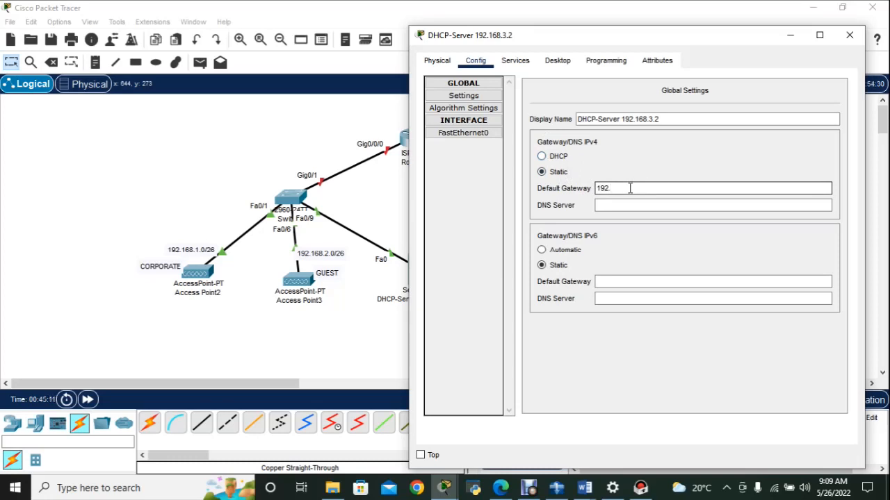
pyautogui.write('168')
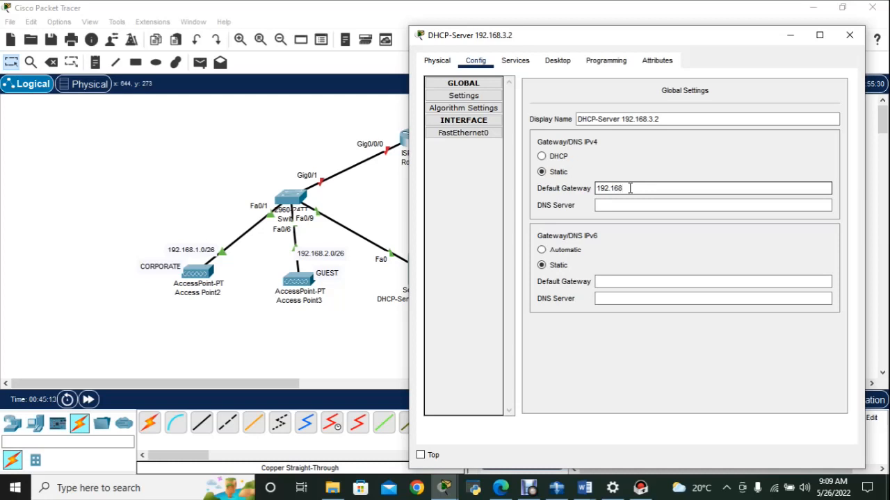
pyautogui.write('.3.1')
pyautogui.click(636, 205)
pyautogui.write('10')
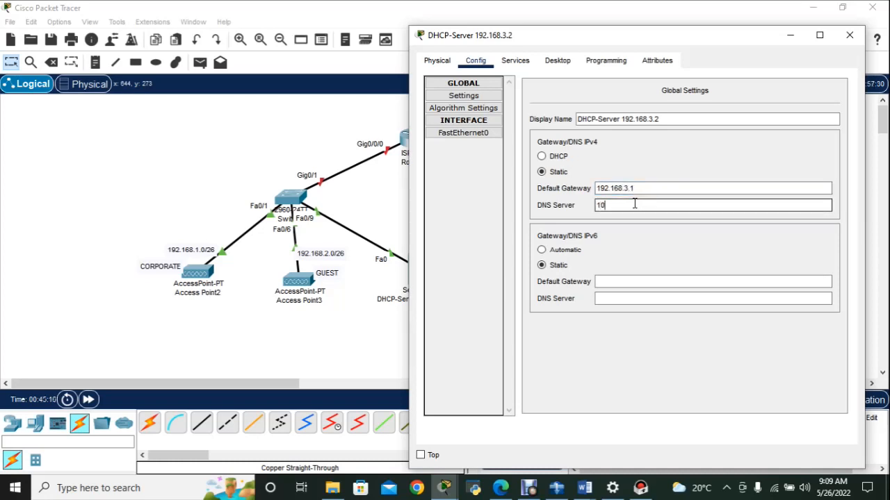
pyautogui.write('.10.10.10')
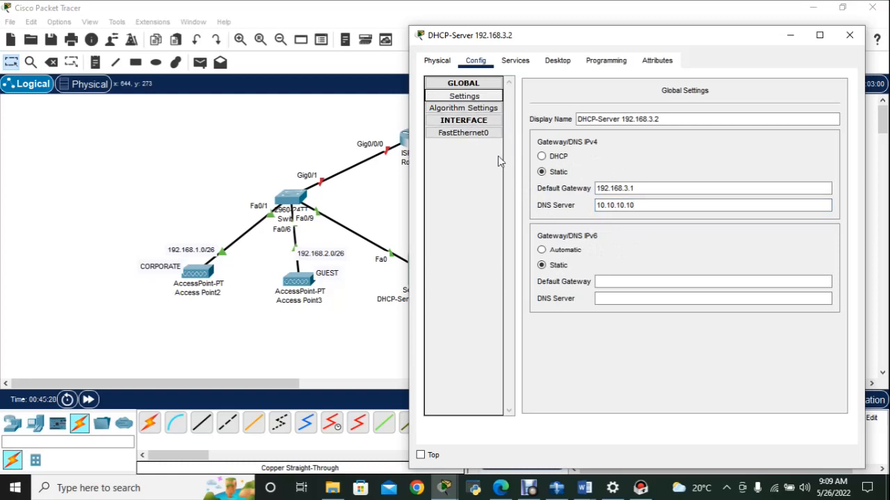
# - Give the DHCP server's FastEthernet0 the static IPv4 address 192.168.3.2 with subnet mask 255.255.255.192, and review the settings
pyautogui.click(476, 132)
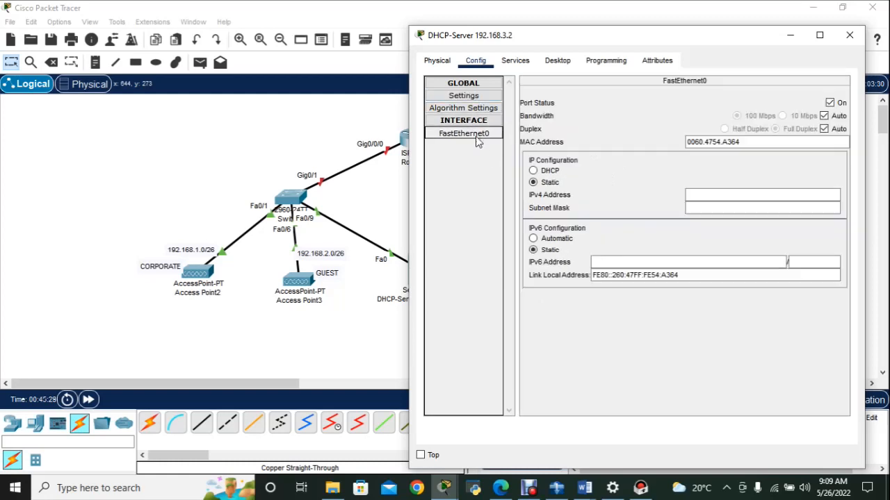
pyautogui.click(703, 199)
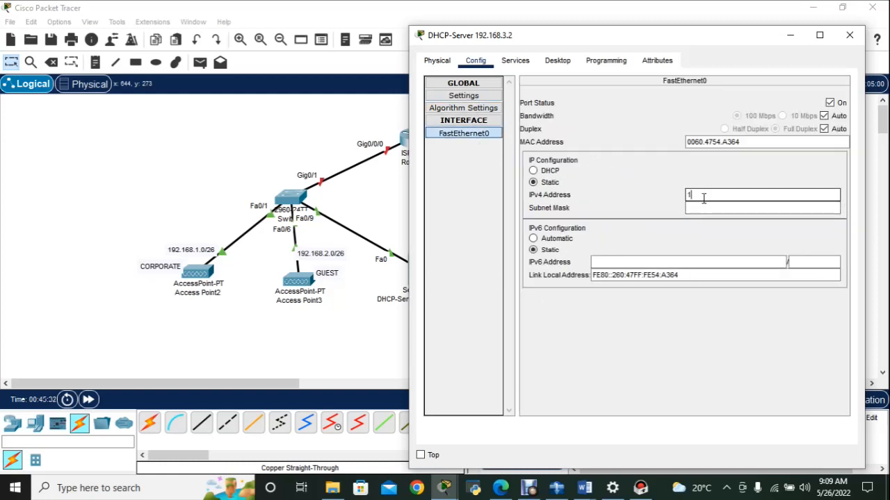
pyautogui.write('192.168.3.2')
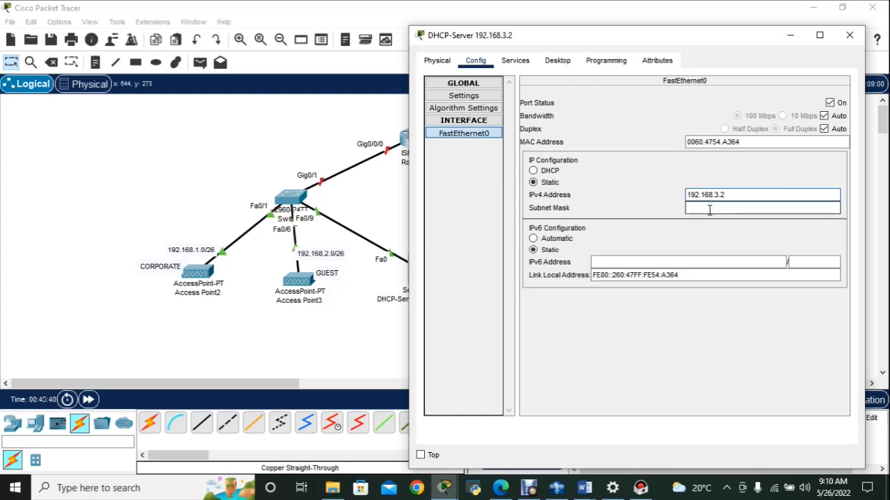
pyautogui.click(713, 209)
pyautogui.tripleClick(739, 205)
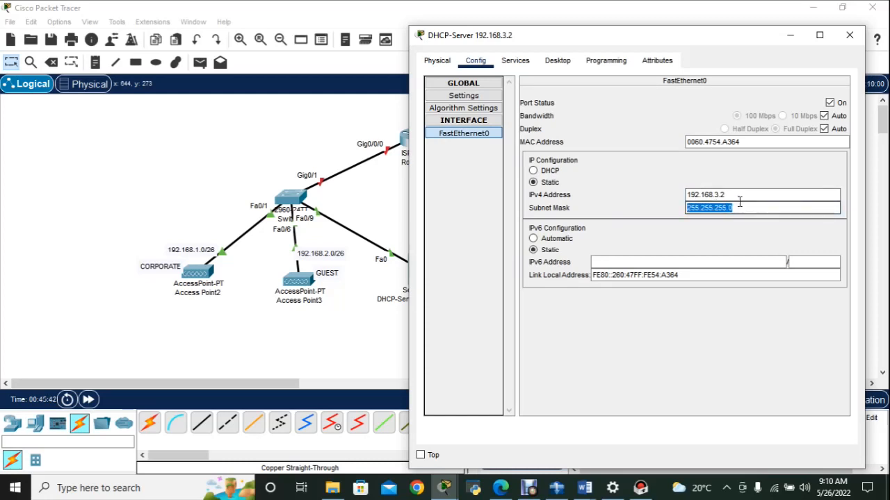
pyautogui.click(737, 209)
pyautogui.write('192')
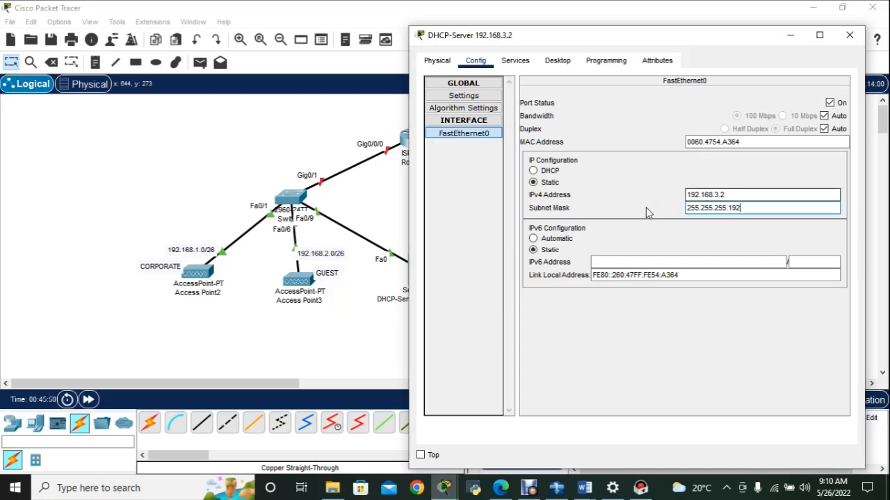
pyautogui.click(464, 95)
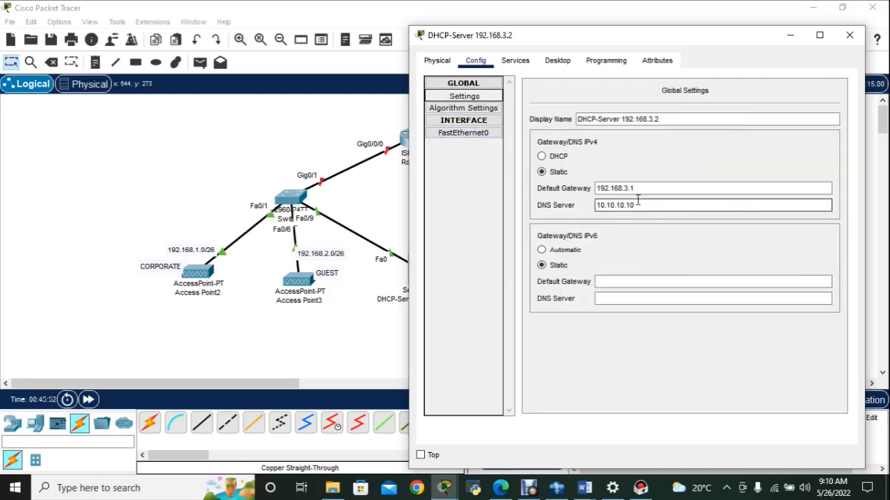
pyautogui.click(463, 132)
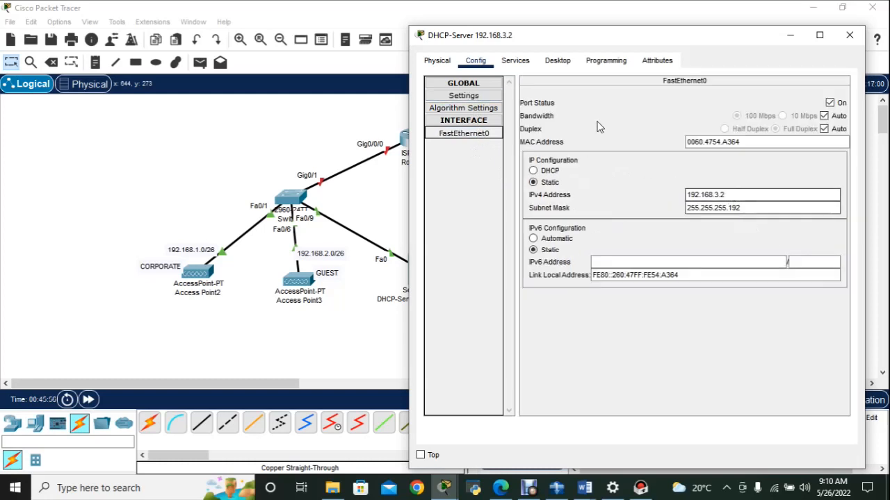
# - Turn on the server's DHCP service for FastEthernet0 and name the pool serverPool1
pyautogui.click(518, 60)
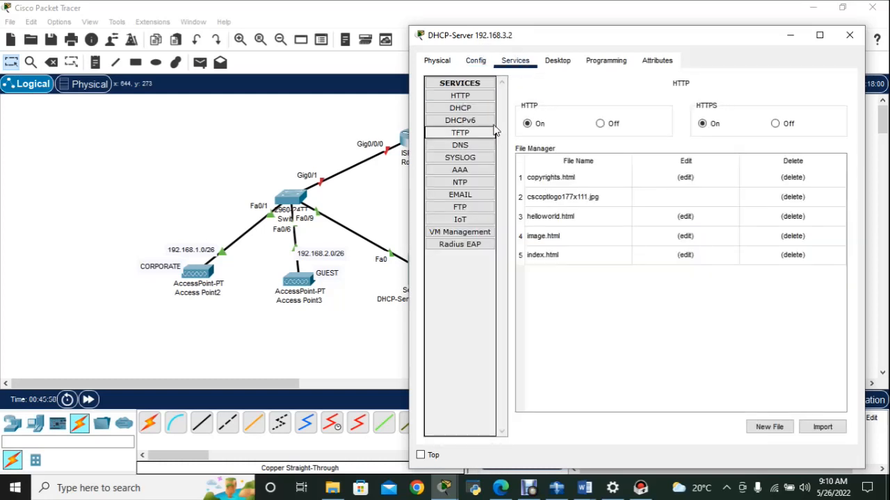
pyautogui.click(459, 107)
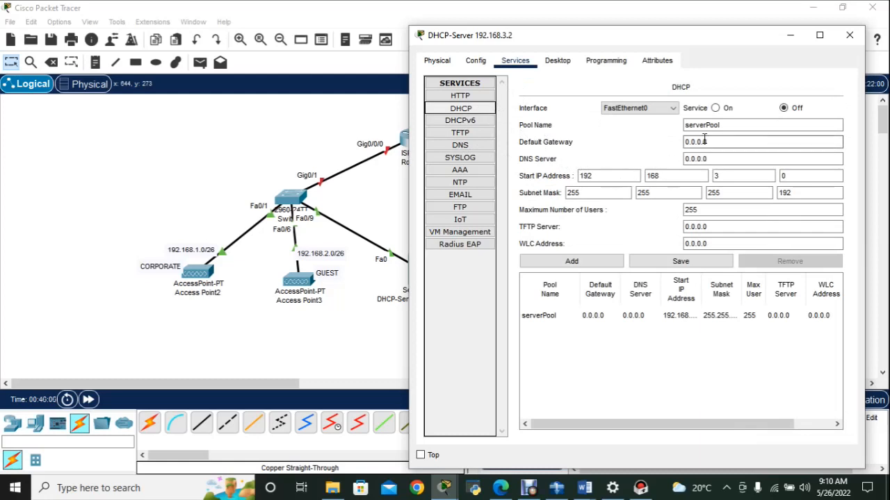
pyautogui.click(717, 109)
pyautogui.click(724, 127)
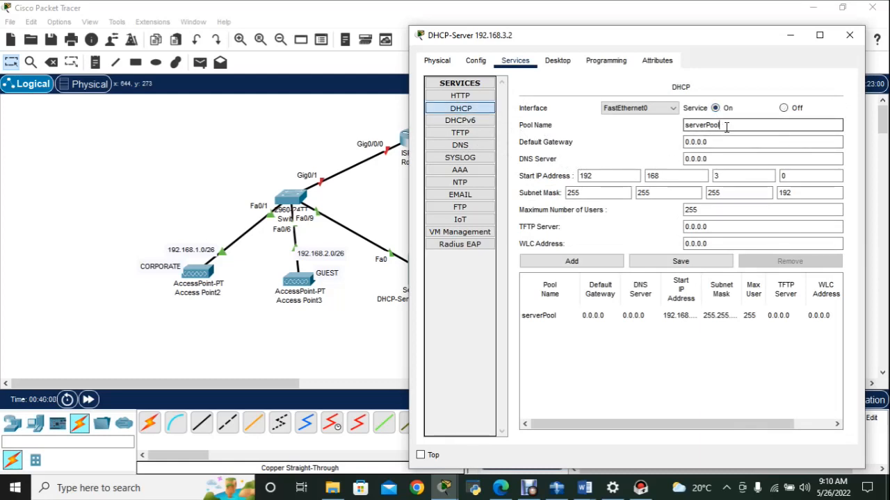
pyautogui.write('1')
# - Set serverPool1's default gateway to 192.168.1.1 and its DNS server to 10.10.10.10
pyautogui.moveTo(724, 142); pyautogui.dragTo(687, 142)
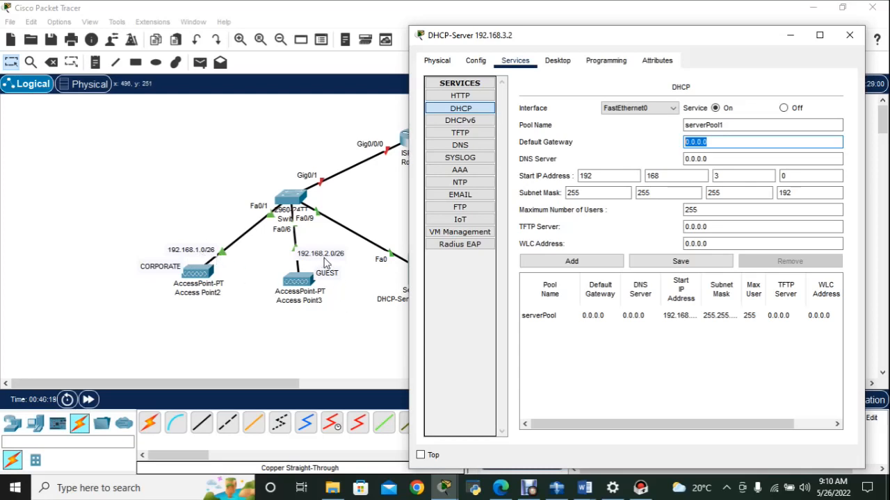
pyautogui.click(371, 265)
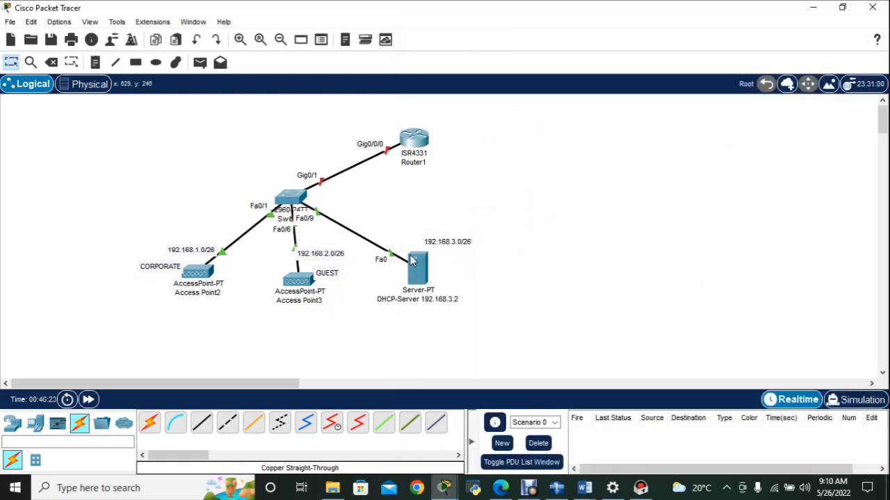
pyautogui.click(416, 265)
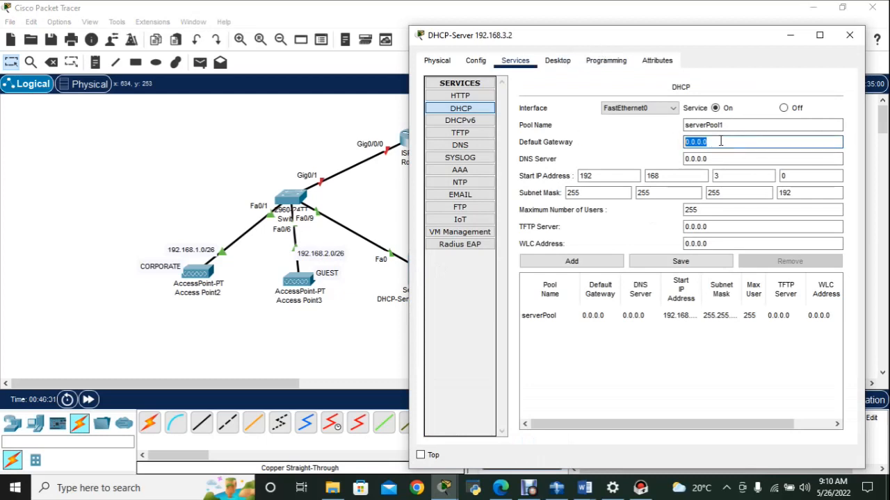
pyautogui.write('192.168.1.1')
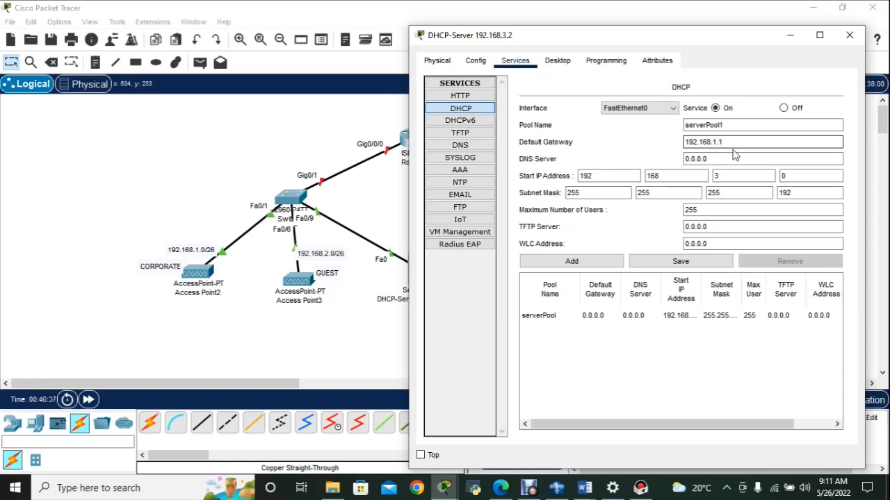
pyautogui.click(735, 156)
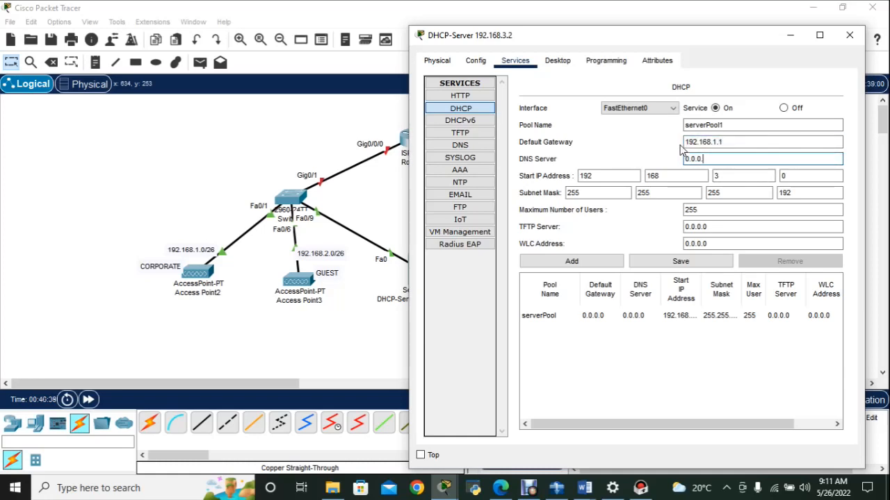
pyautogui.write('10.10.10')
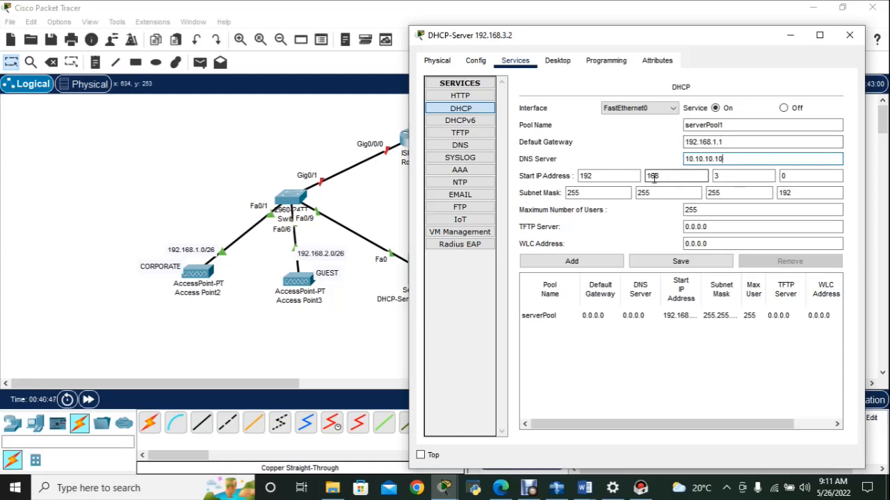
# - Start serverPool1 at 192.168.1.3 with a maximum of 61 users and save it as a new pool
pyautogui.click(722, 176)
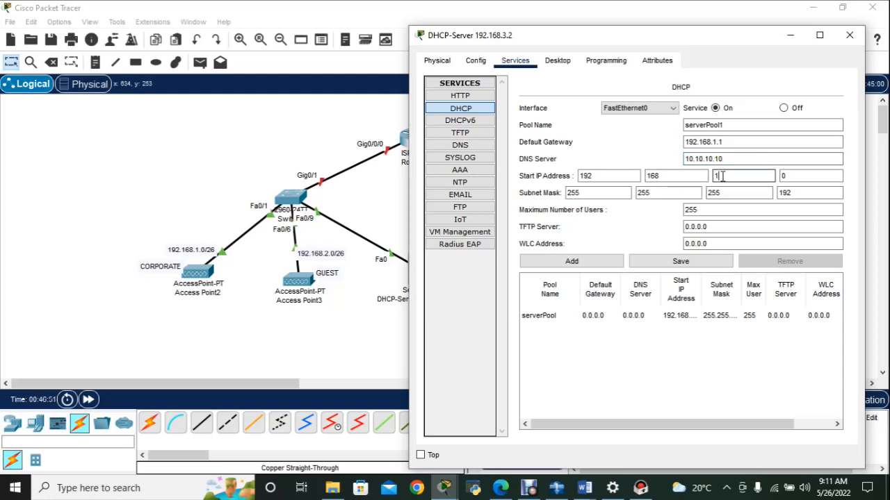
pyautogui.write('1')
pyautogui.click(802, 179)
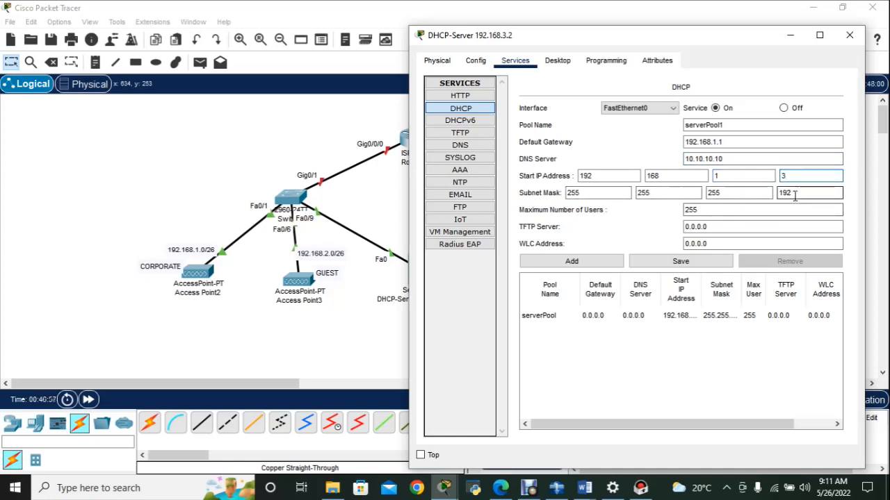
pyautogui.doubleClick(705, 214)
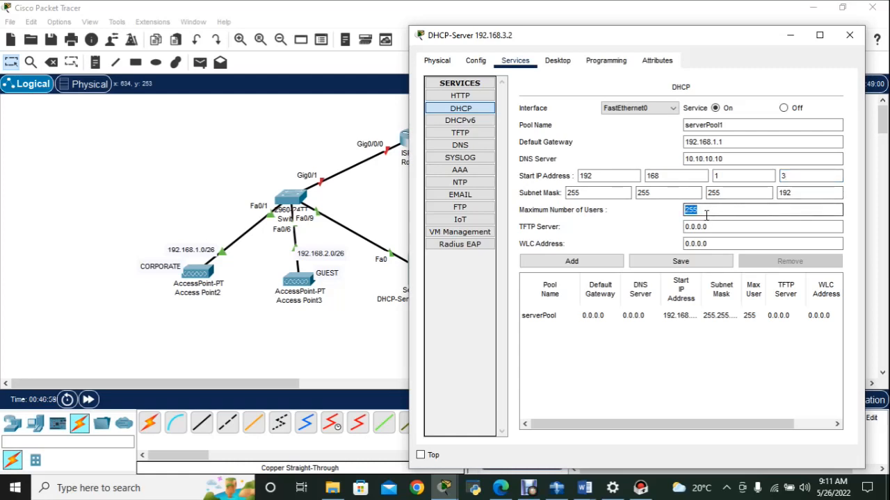
pyautogui.write('61')
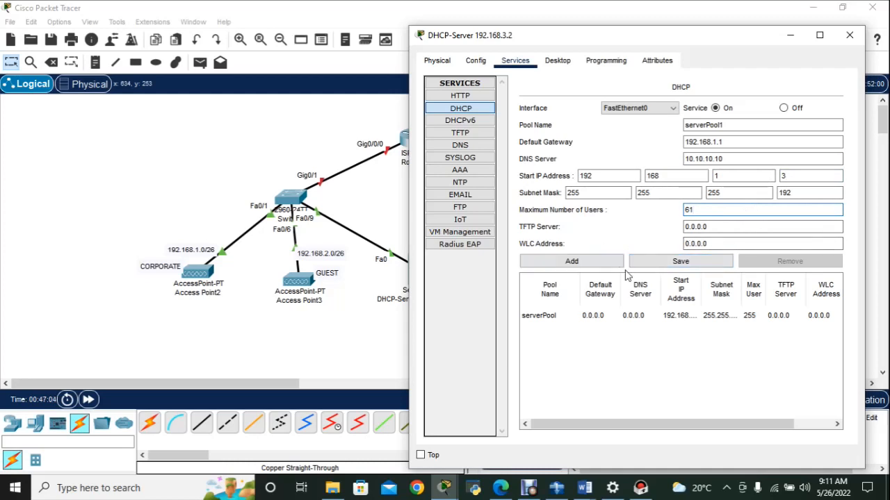
pyautogui.click(677, 262)
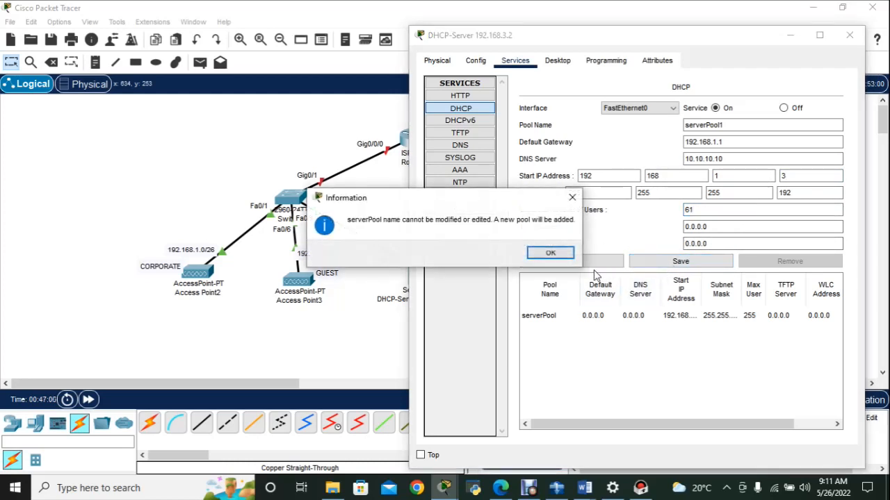
pyautogui.click(549, 253)
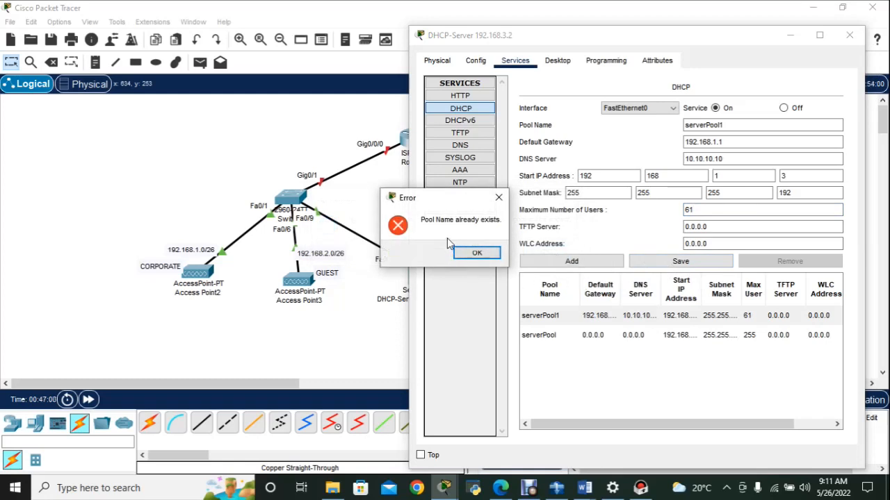
# - Dismiss the error message and widen the DHCP pool table's columns to review serverPool1's gateway, start address and subnet mask
pyautogui.click(477, 253)
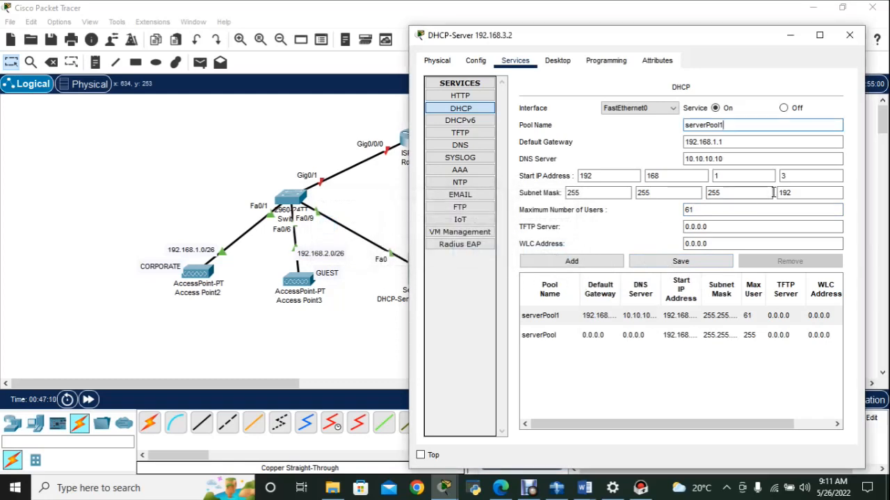
pyautogui.click(726, 123)
pyautogui.moveTo(660, 276); pyautogui.dragTo(669, 277)
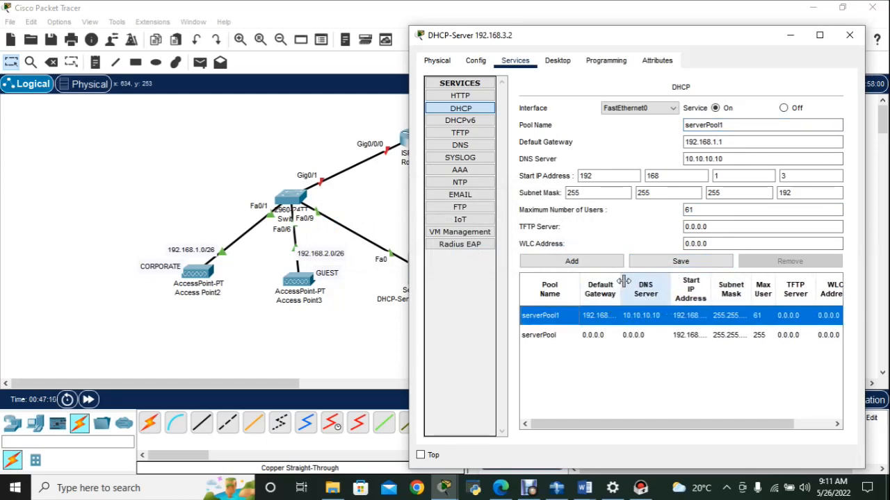
pyautogui.moveTo(622, 277); pyautogui.dragTo(630, 277)
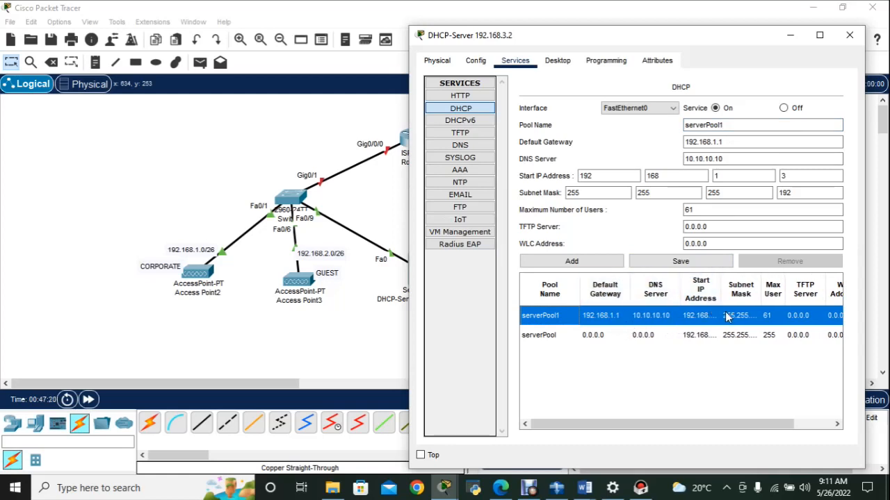
pyautogui.moveTo(623, 430); pyautogui.dragTo(668, 425)
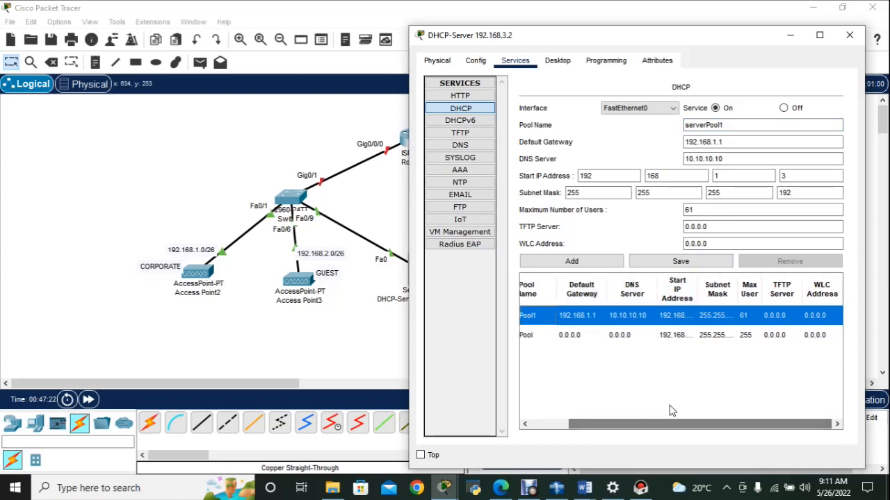
pyautogui.moveTo(737, 289); pyautogui.dragTo(758, 284)
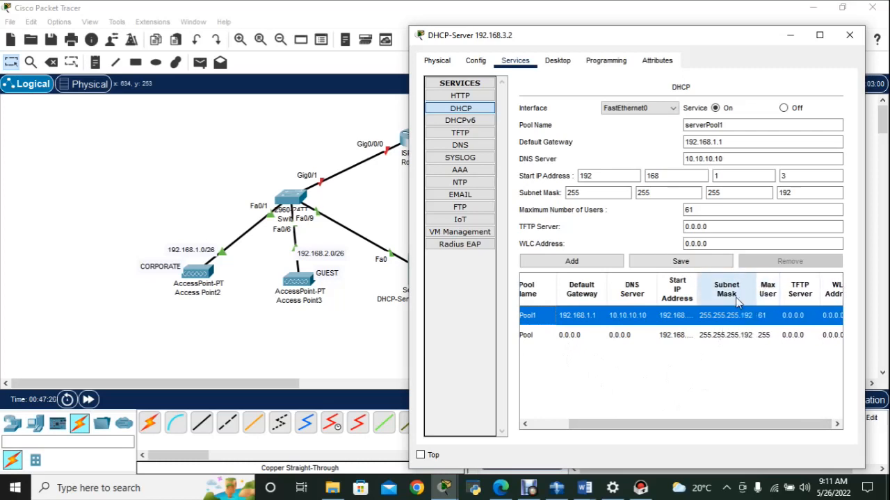
pyautogui.moveTo(695, 276); pyautogui.dragTo(707, 275)
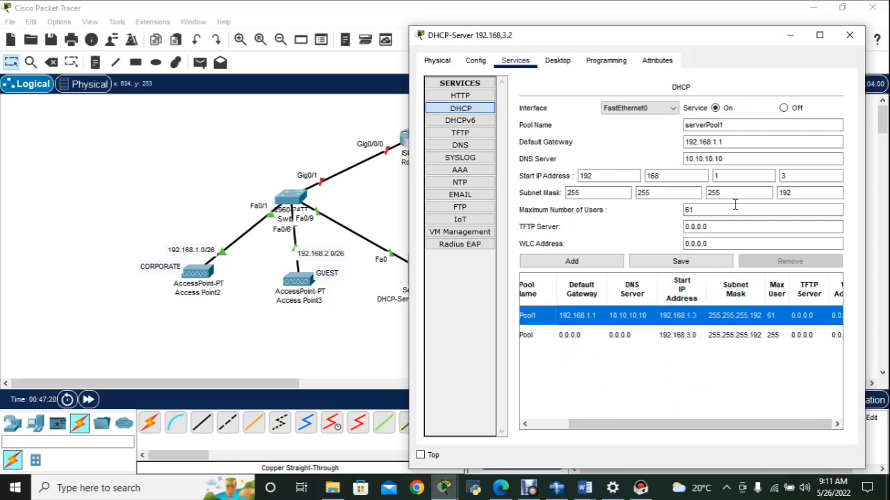
# - Load the default serverPool entry and change its pool name to serverPool2
pyautogui.click(705, 336)
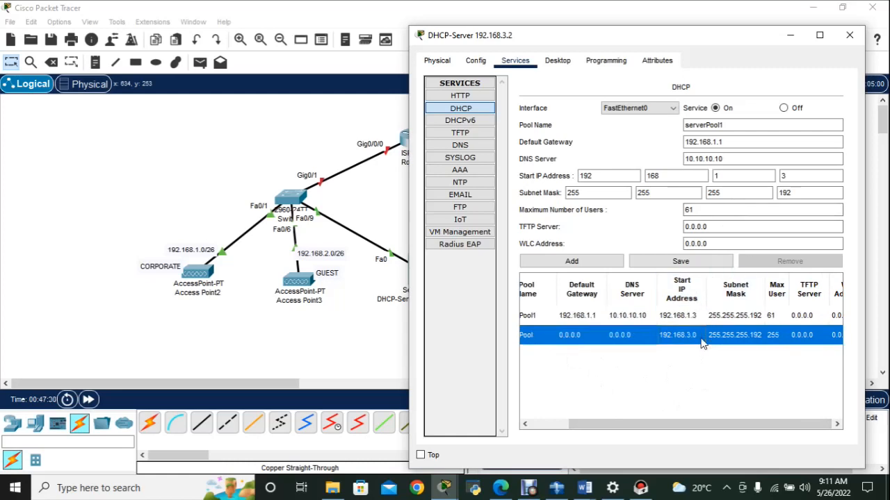
pyautogui.click(723, 125)
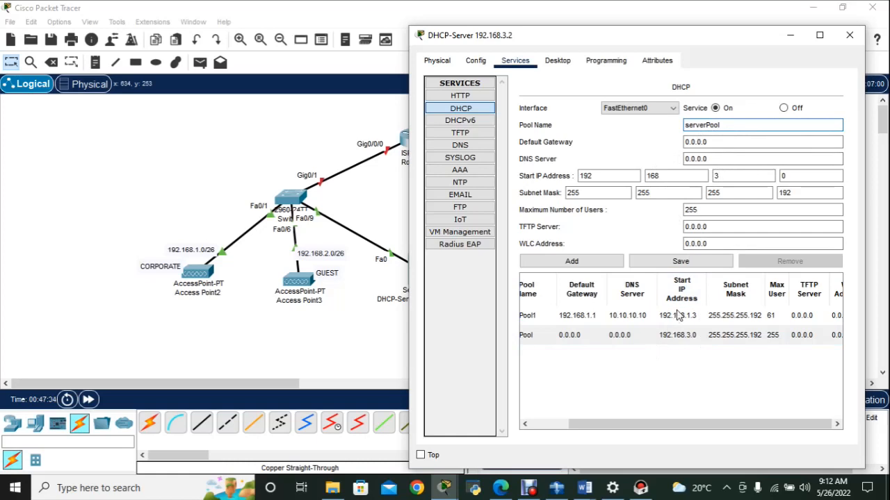
pyautogui.click(734, 318)
pyautogui.click(702, 340)
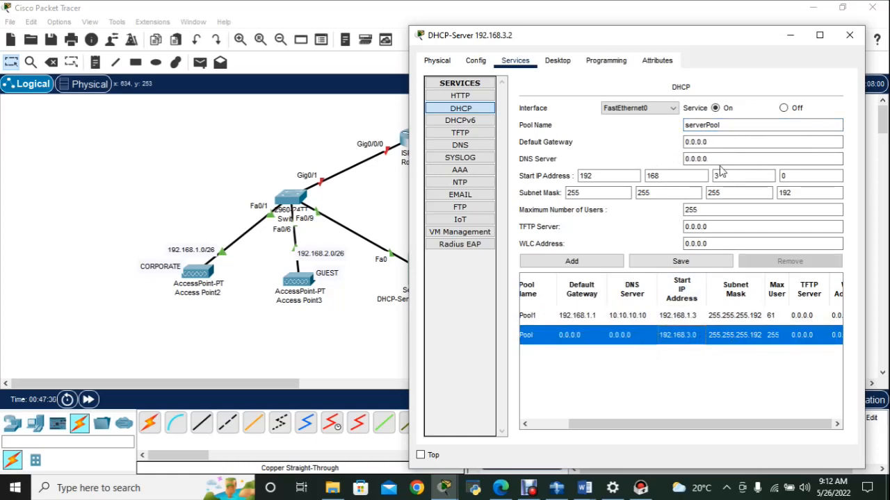
pyautogui.click(728, 125)
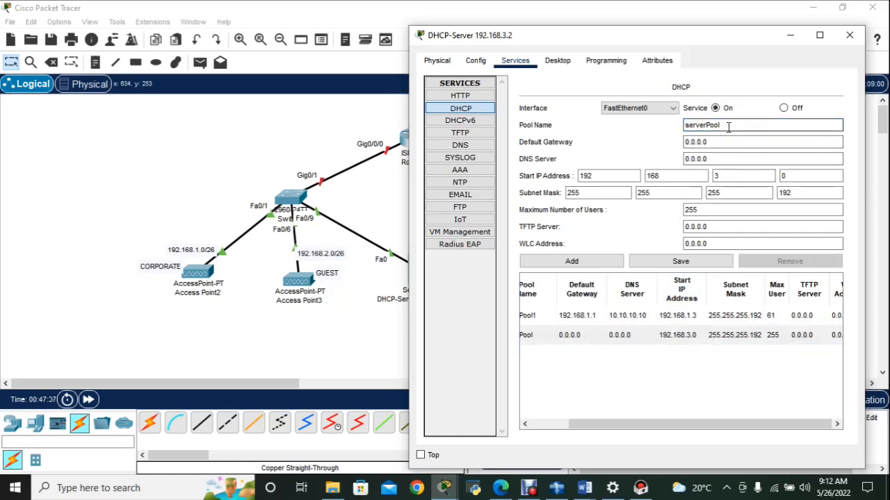
pyautogui.write('2')
# - Set serverPool2's default gateway to 192.168.2.1 and its DNS server to 10.10.10.10
pyautogui.click(716, 143)
pyautogui.moveTo(704, 141); pyautogui.dragTo(684, 143)
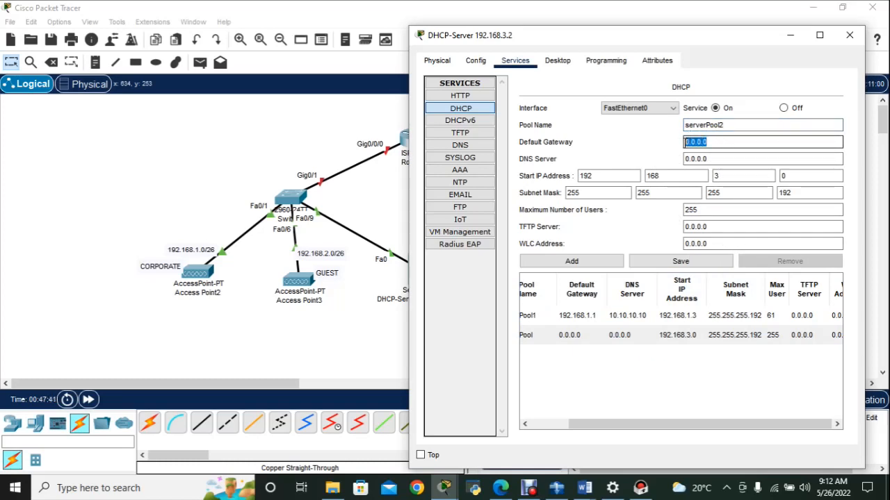
pyautogui.write('192.')
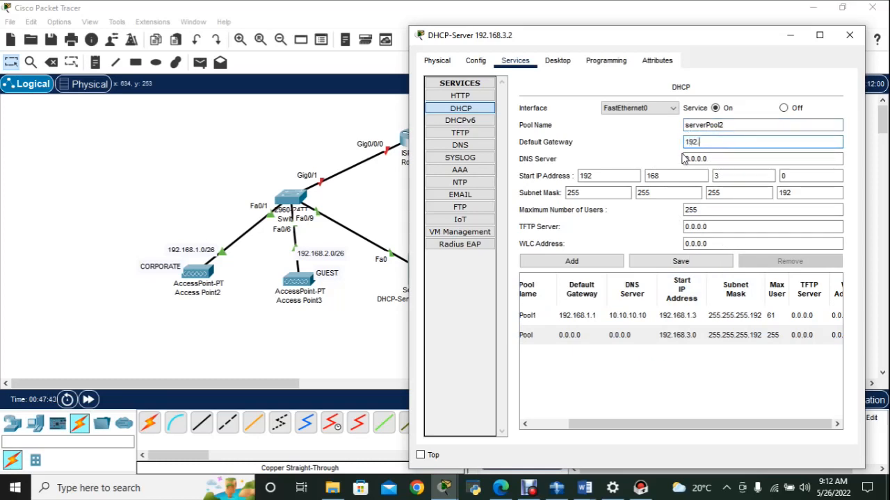
pyautogui.write('168.2.1')
pyautogui.moveTo(717, 159); pyautogui.dragTo(684, 159)
pyautogui.press('BackSpace')
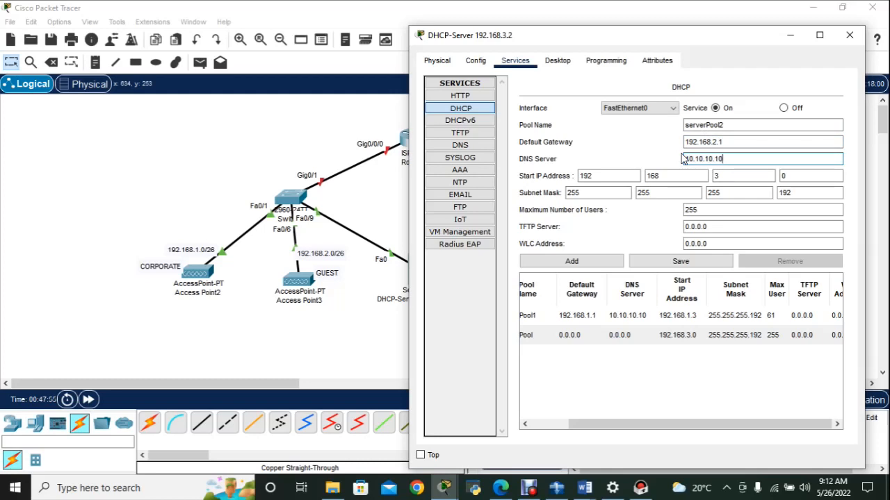
pyautogui.write('10.10.10.10')
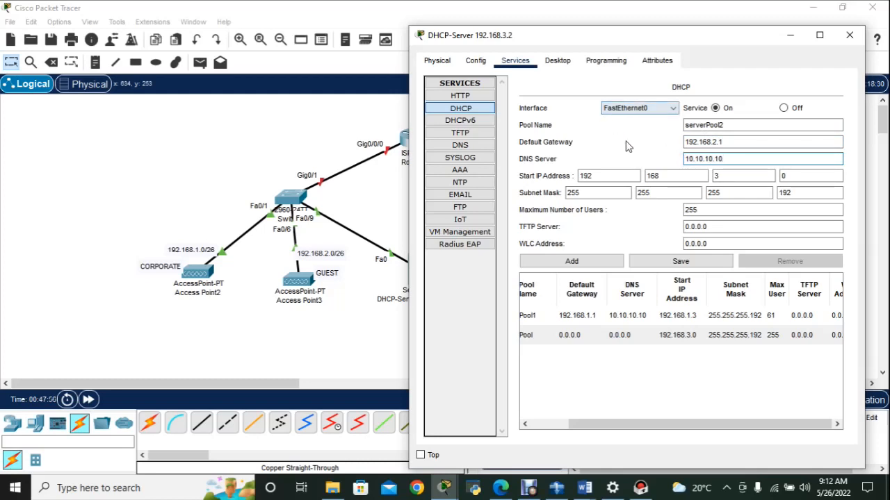
# - Start serverPool2 at 192.168.2.3 with a maximum of 61 users and save it as a new pool
pyautogui.click(728, 177)
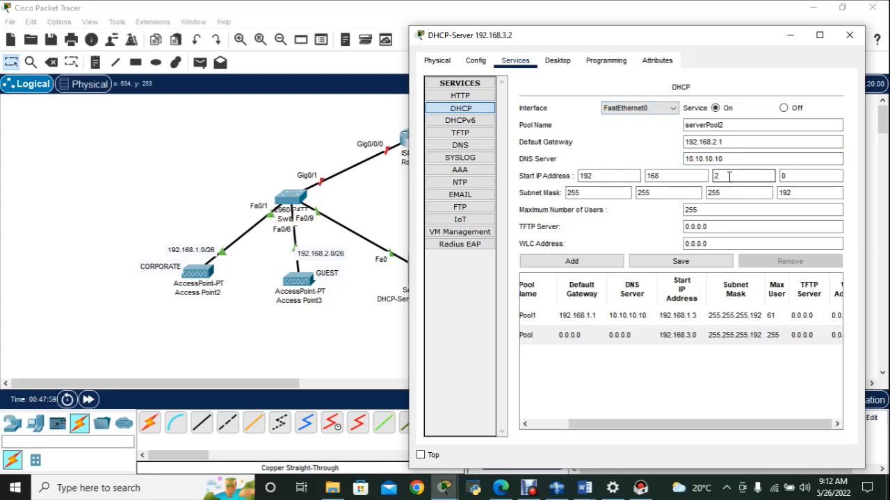
pyautogui.write('2')
pyautogui.click(797, 179)
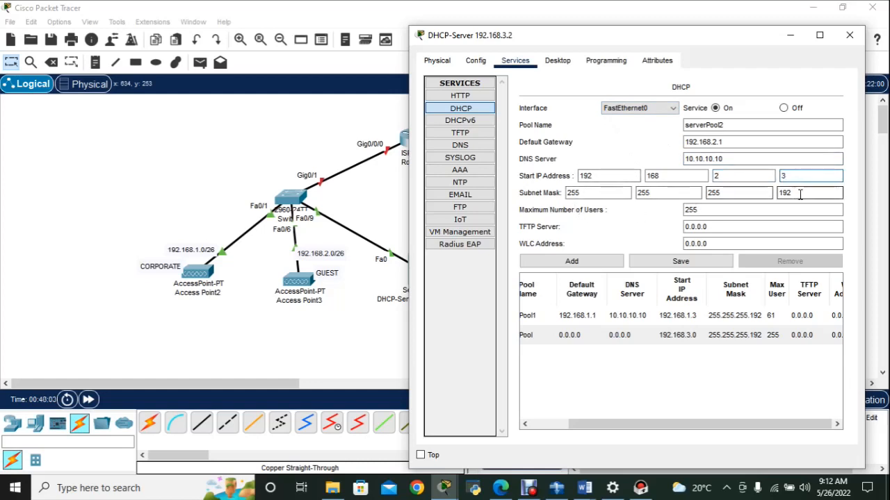
pyautogui.moveTo(709, 211); pyautogui.dragTo(686, 212)
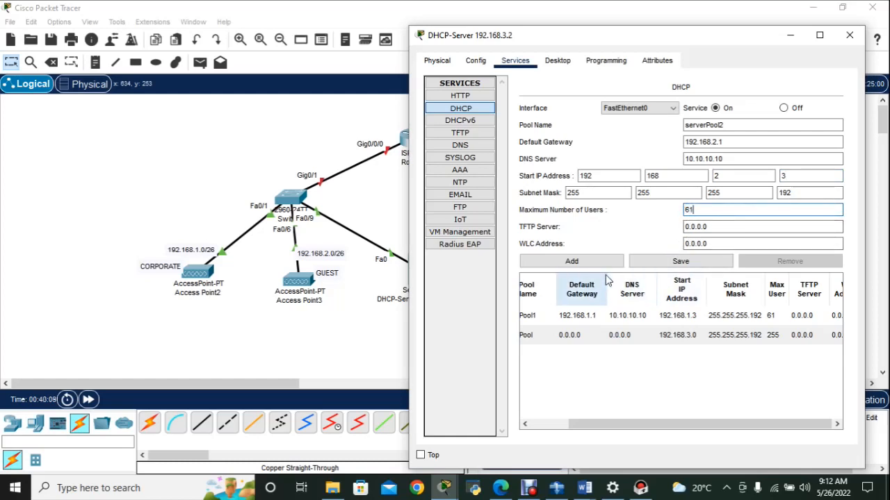
pyautogui.click(681, 262)
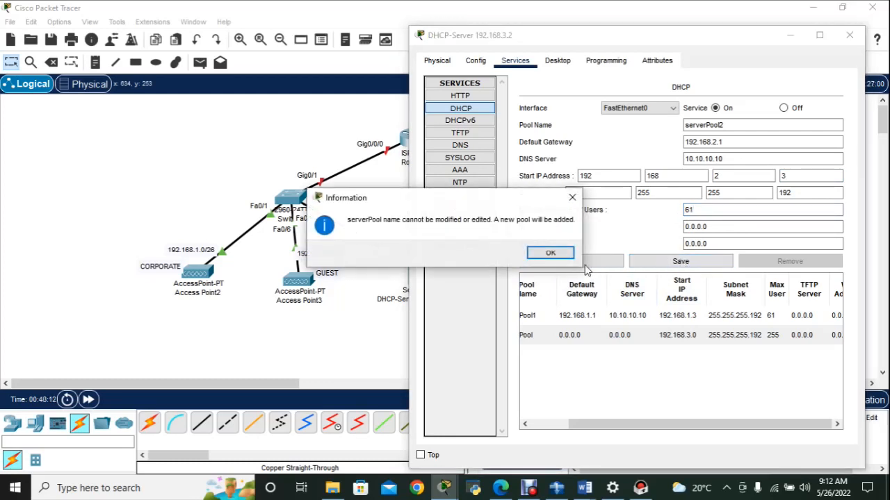
pyautogui.click(537, 252)
# - From the default serverPool entry, define serverPool3 with default gateway 192.168.3.1 and DNS server 10.10.10.10
pyautogui.click(603, 354)
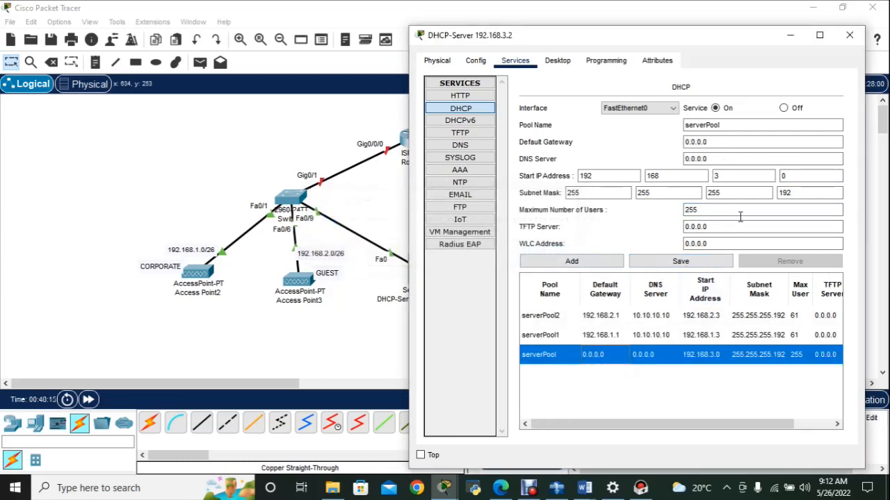
pyautogui.click(725, 124)
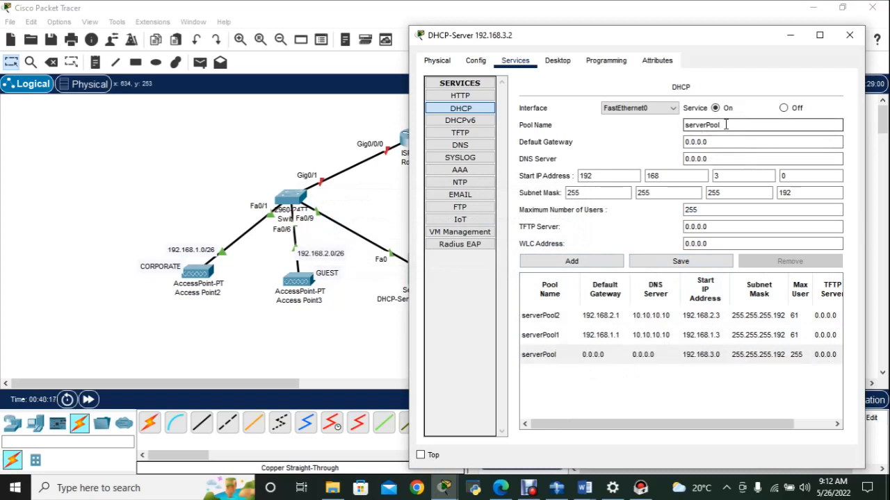
pyautogui.moveTo(714, 143); pyautogui.dragTo(676, 148)
pyautogui.write('192.168.3.')
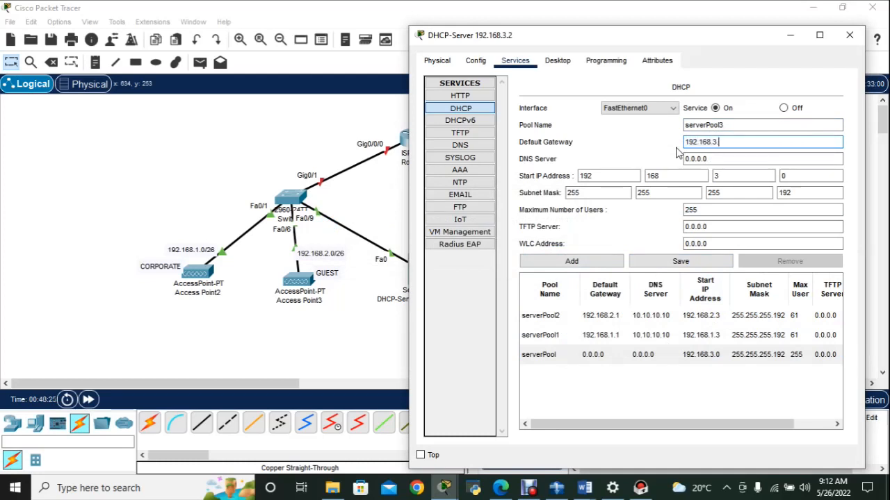
pyautogui.write('1')
pyautogui.moveTo(708, 158); pyautogui.dragTo(660, 159)
pyautogui.write('10')
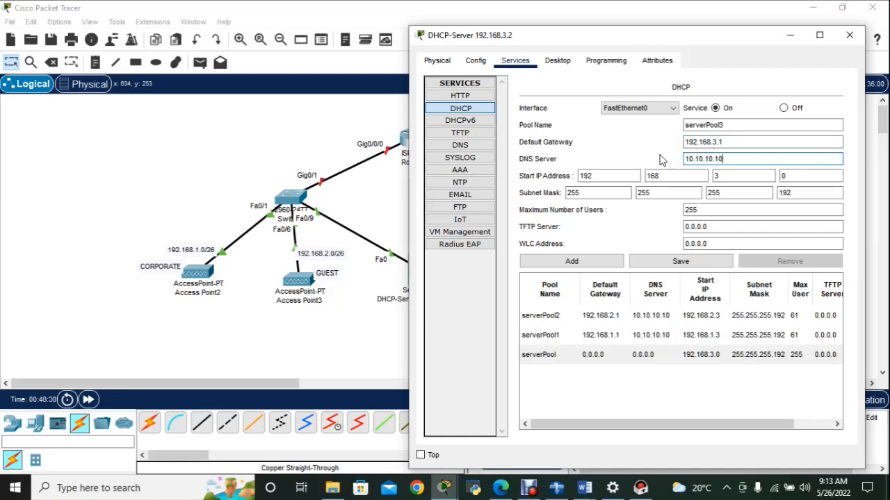
pyautogui.write('.10.10.10')
# - Start serverPool3 at 192.168.3.3 with a maximum of 61 users and save it as a new pool
pyautogui.click(801, 175)
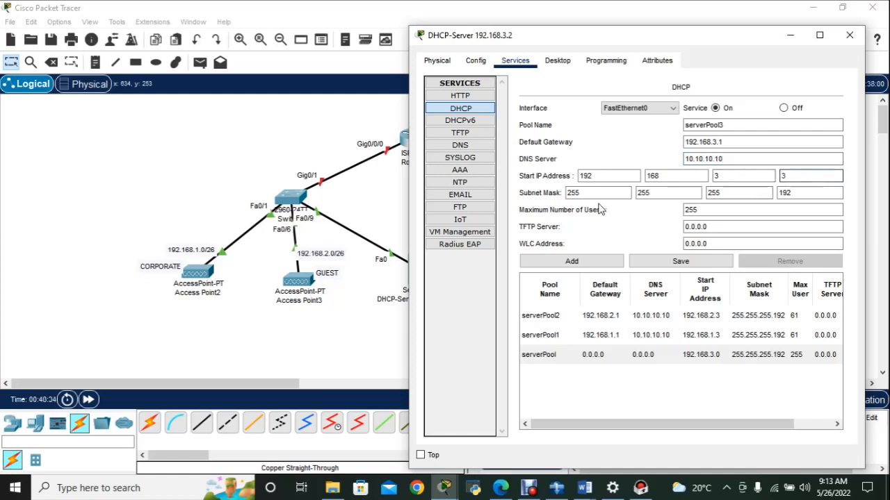
pyautogui.click(702, 209)
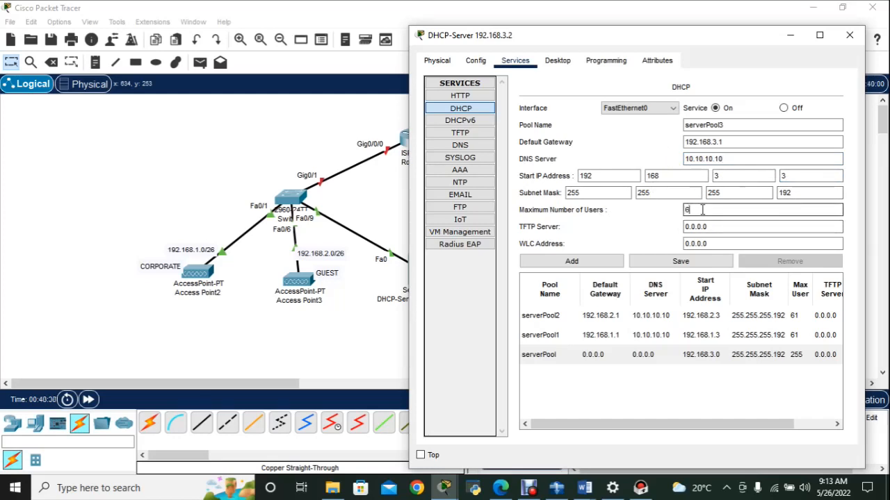
pyautogui.write('61')
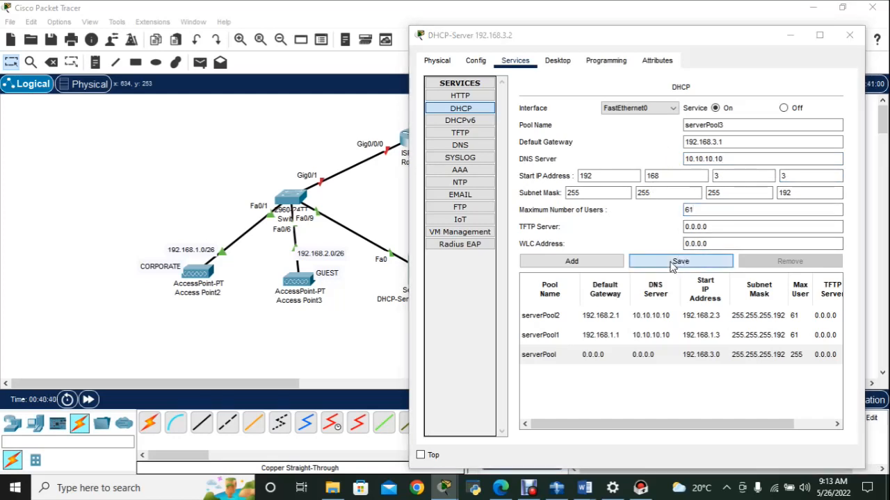
pyautogui.click(678, 261)
pyautogui.click(567, 257)
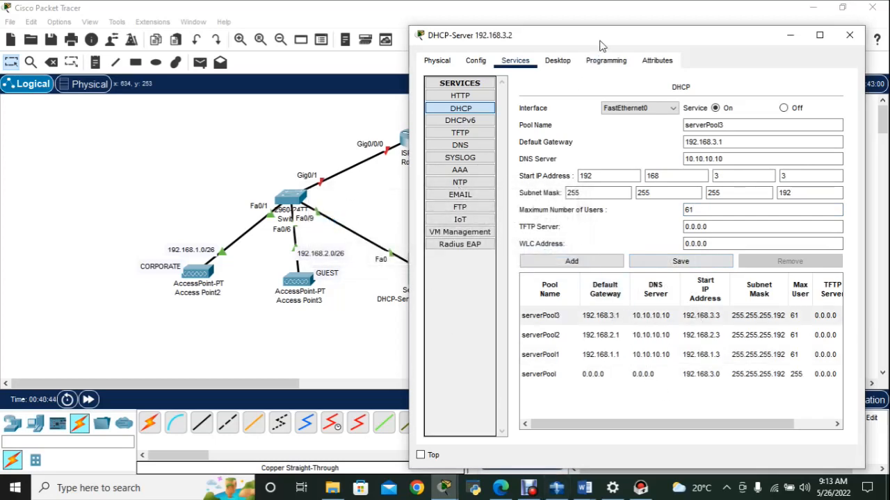
# - Review all the DHCP pools' settings with the table columns widened, and close the server's window
pyautogui.moveTo(595, 43); pyautogui.dragTo(532, 40)
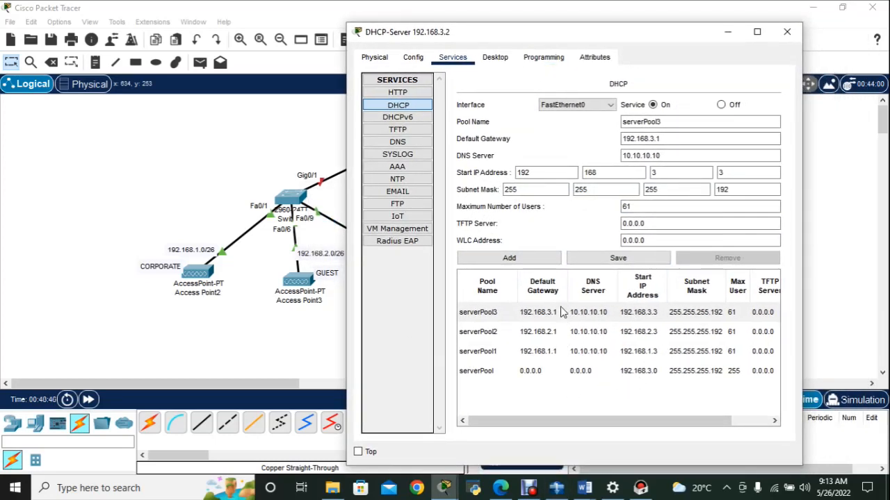
pyautogui.moveTo(518, 290); pyautogui.dragTo(527, 290)
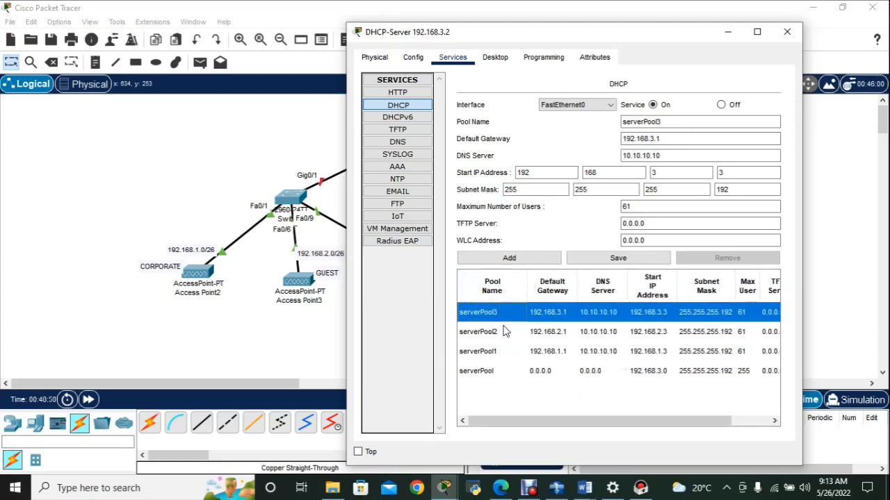
pyautogui.moveTo(577, 291); pyautogui.dragTo(588, 291)
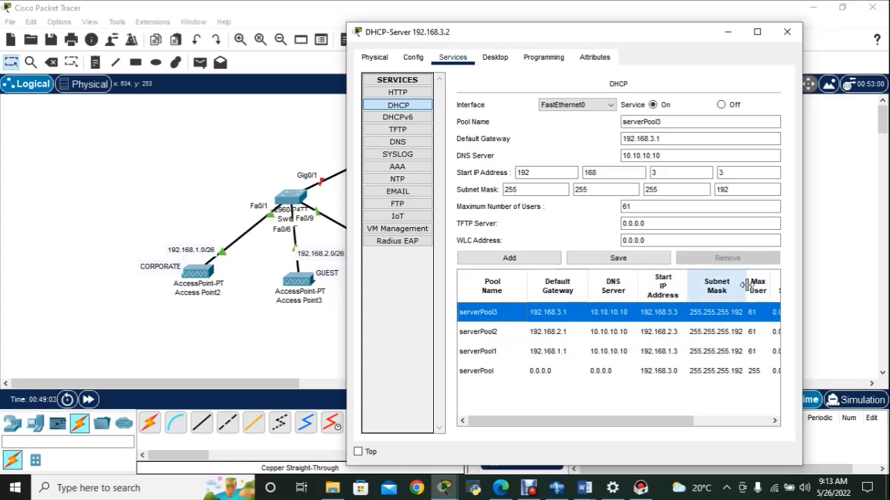
pyautogui.moveTo(745, 285); pyautogui.dragTo(754, 285)
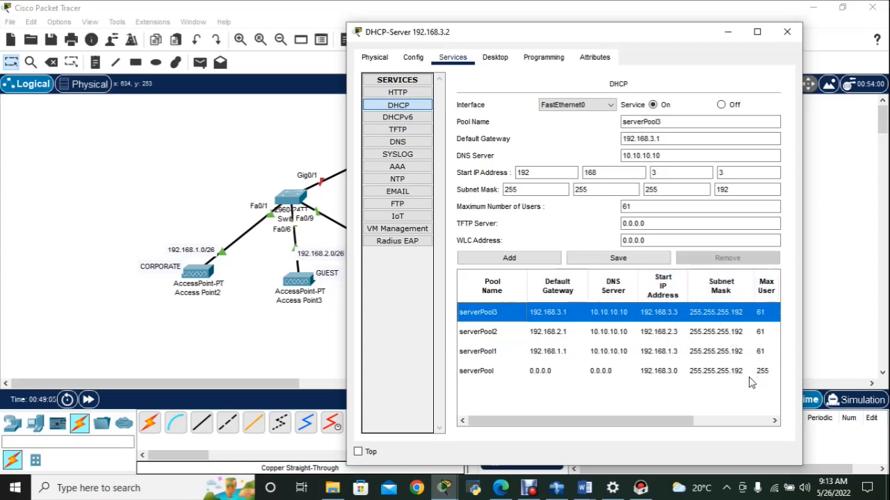
pyautogui.moveTo(674, 422); pyautogui.dragTo(692, 420)
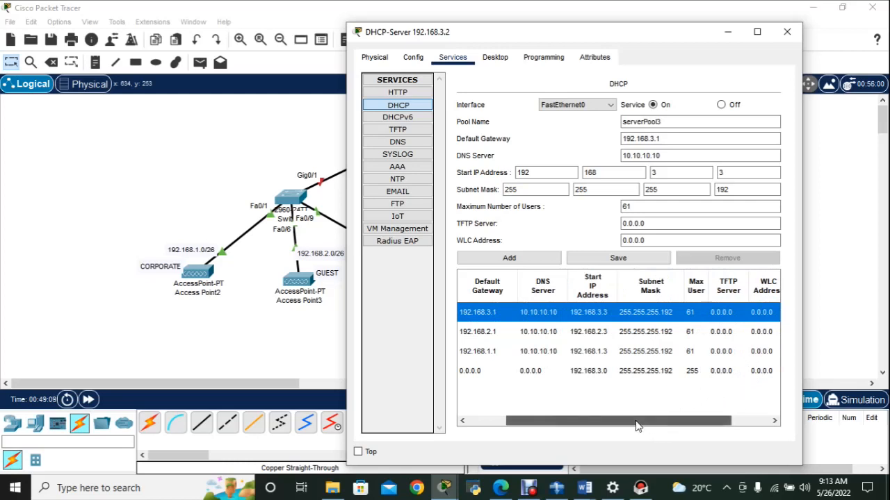
pyautogui.moveTo(637, 426); pyautogui.dragTo(602, 422)
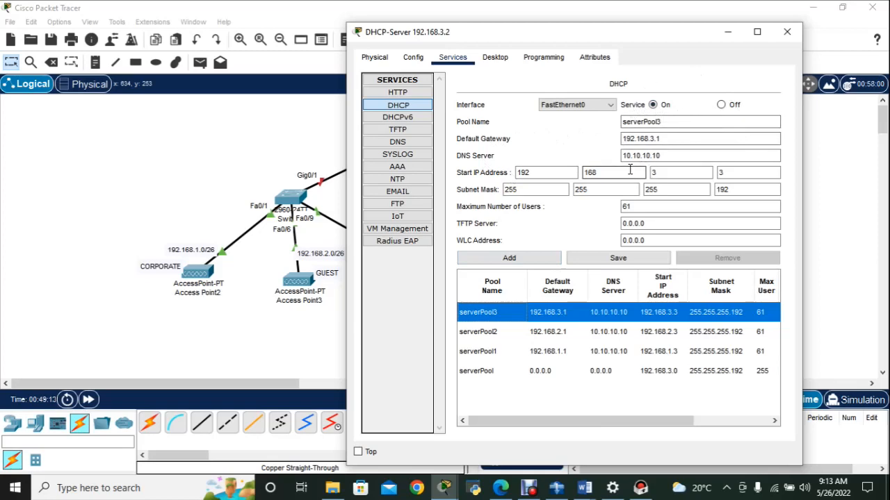
pyautogui.click(788, 32)
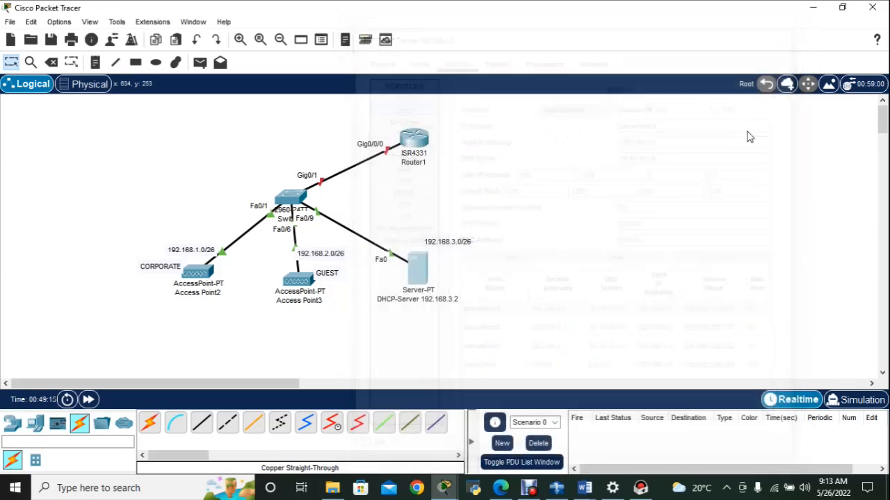
# - Open Router1's command line beside the topology and decline the initial configuration dialog
pyautogui.click(415, 142)
pyautogui.moveTo(503, 24); pyautogui.dragTo(621, 40)
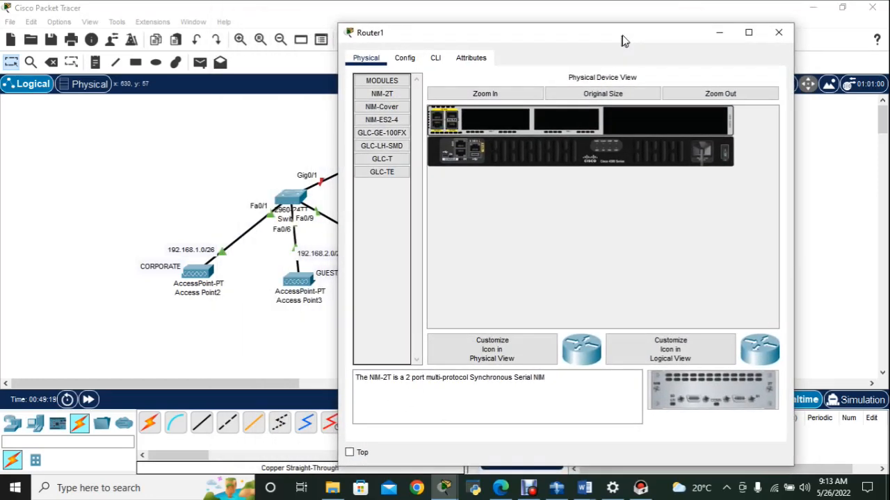
pyautogui.moveTo(558, 40); pyautogui.dragTo(616, 42)
pyautogui.moveTo(555, 44); pyautogui.dragTo(633, 57)
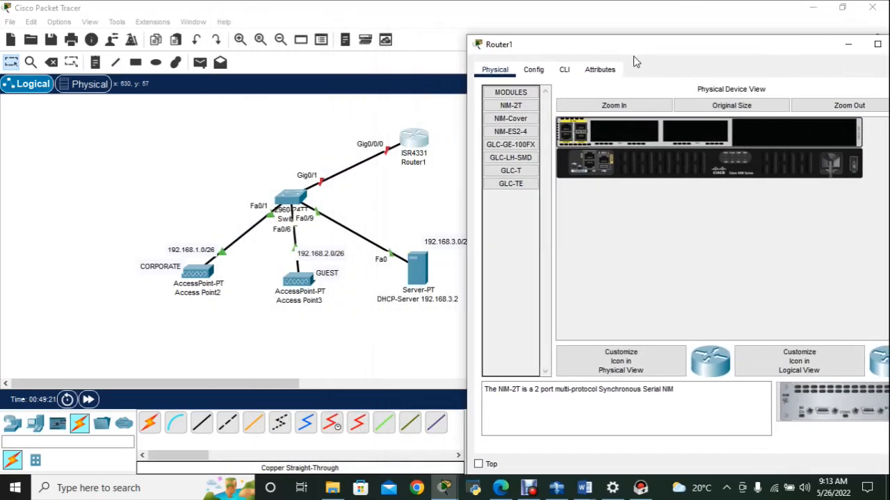
pyautogui.click(565, 72)
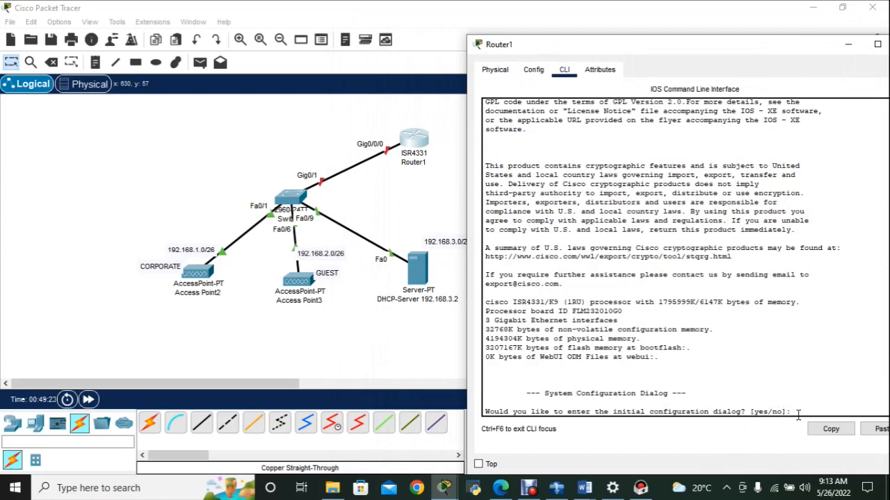
pyautogui.write('n')
pyautogui.press('Return')
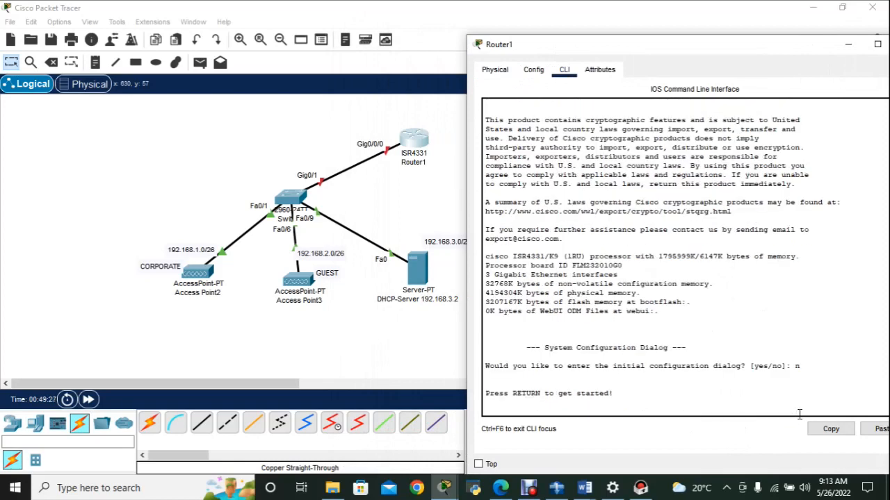
pyautogui.press('Return')
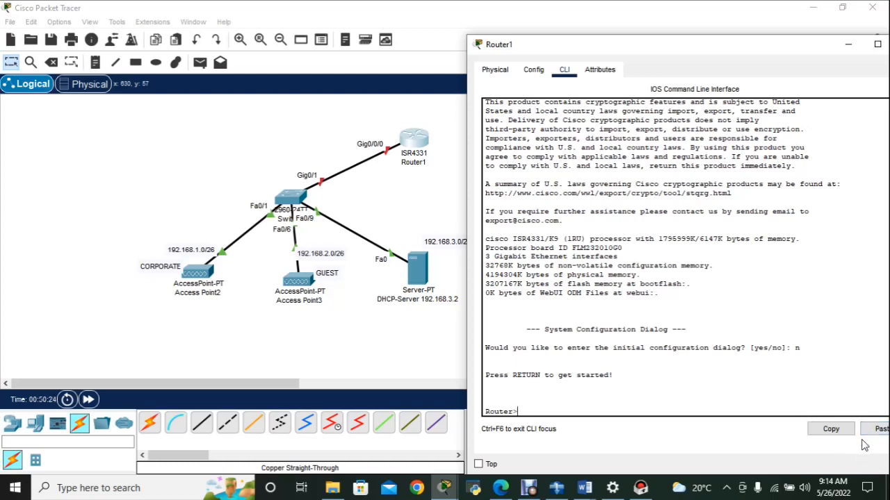
# - Enter privileged EXEC mode and go into global configuration mode on Router1
pyautogui.write('en')
pyautogui.press('Return')
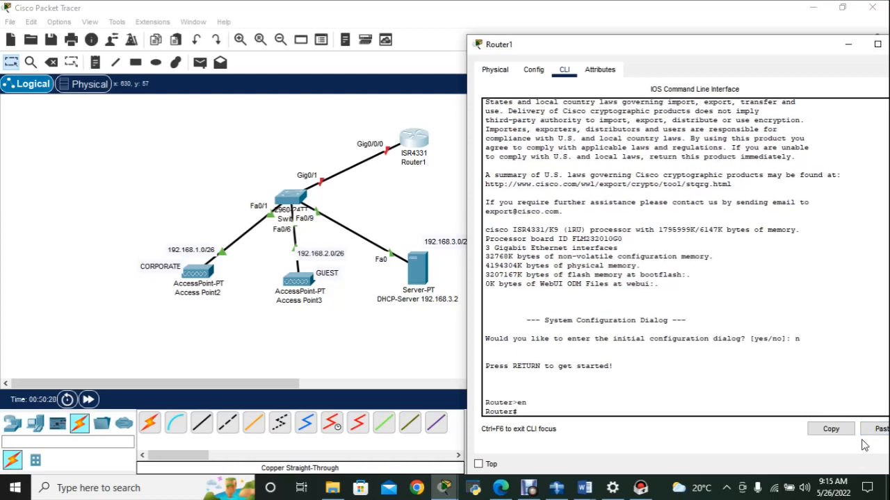
pyautogui.write('con')
pyautogui.write('f ')
pyautogui.write('t')
pyautogui.press('Return')
pyautogui.press('Return')
# - Set the router's hostname to R1
pyautogui.write('h')
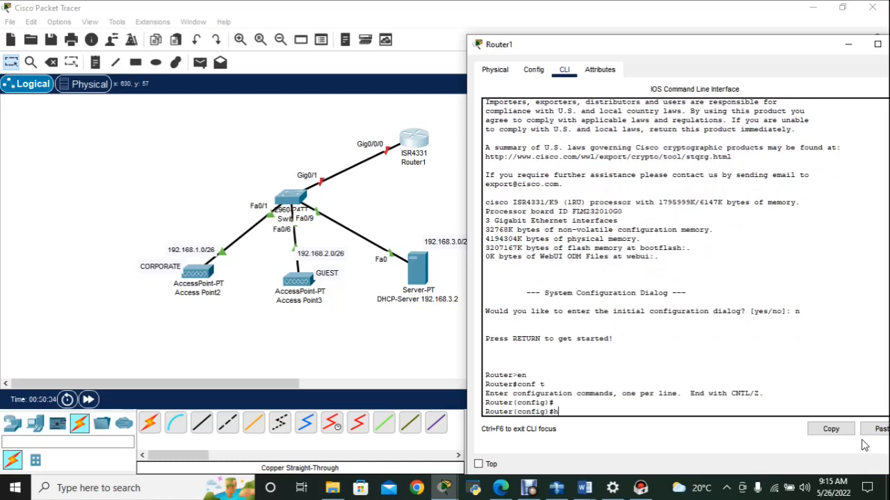
pyautogui.write('ostn')
pyautogui.press('Tab')
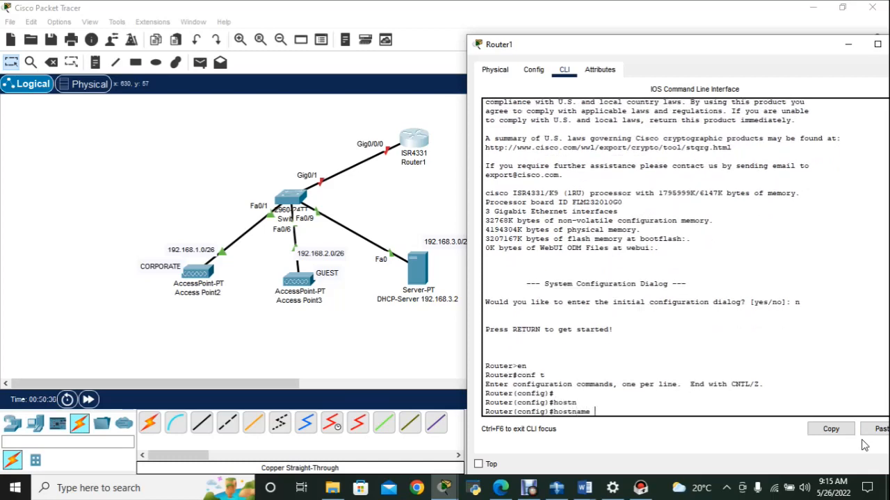
pyautogui.write('R1')
pyautogui.press('Return')
pyautogui.press('Return')
pyautogui.press('Return')
pyautogui.press('Return')
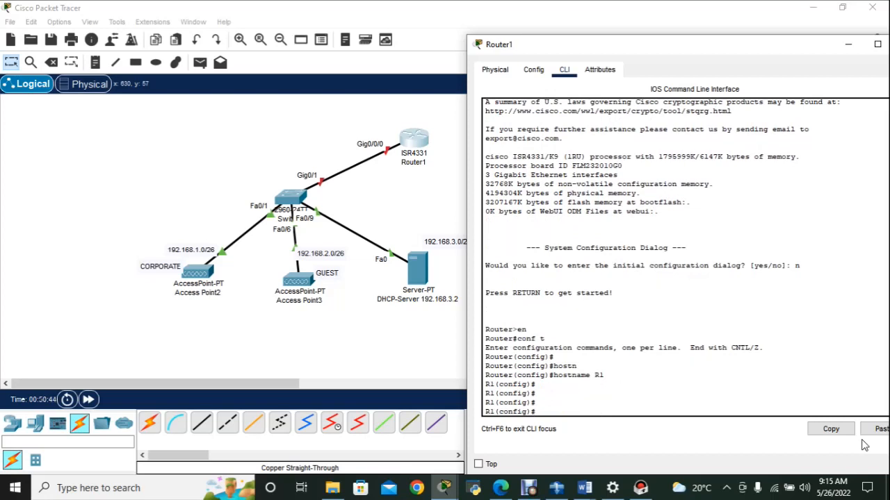
# - Enable the router's physical interface g0/0/0 with no shut
pyautogui.write('int g0/0/0')
pyautogui.press('Return')
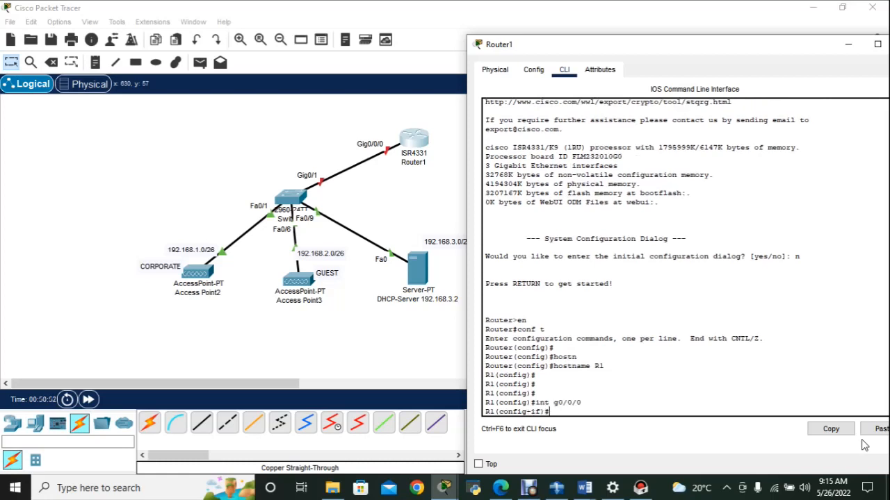
pyautogui.write('no shut')
pyautogui.press('Return')
pyautogui.press('Return')
pyautogui.press('Return')
pyautogui.press('Return')
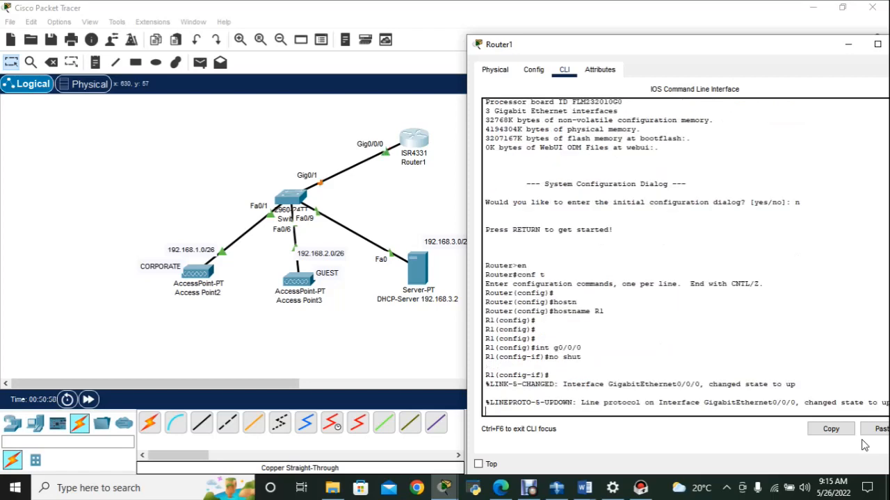
# - Create subinterface g0/0/0.10 for the CORPORATE VLAN
pyautogui.write('int')
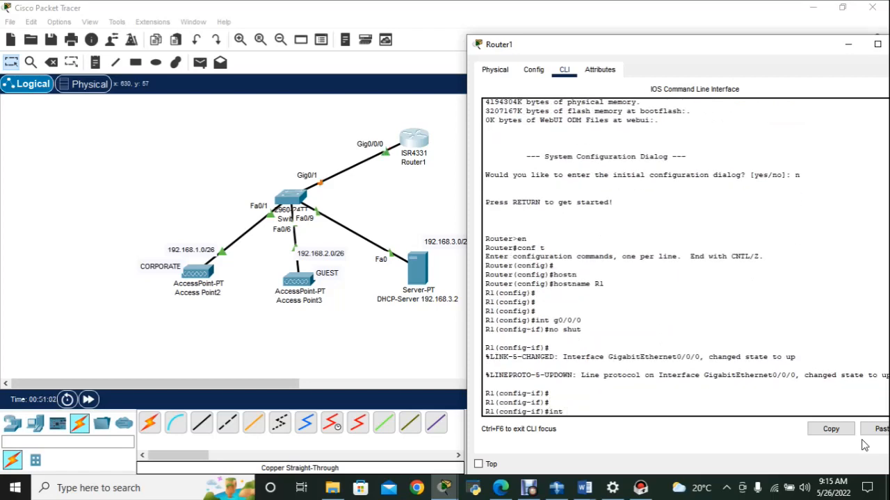
pyautogui.write(' g00')
pyautogui.write('0')
pyautogui.write('/00')
pyautogui.press('Right')
pyautogui.write('/')
pyautogui.press('Right')
pyautogui.write('.10')
pyautogui.press('Return')
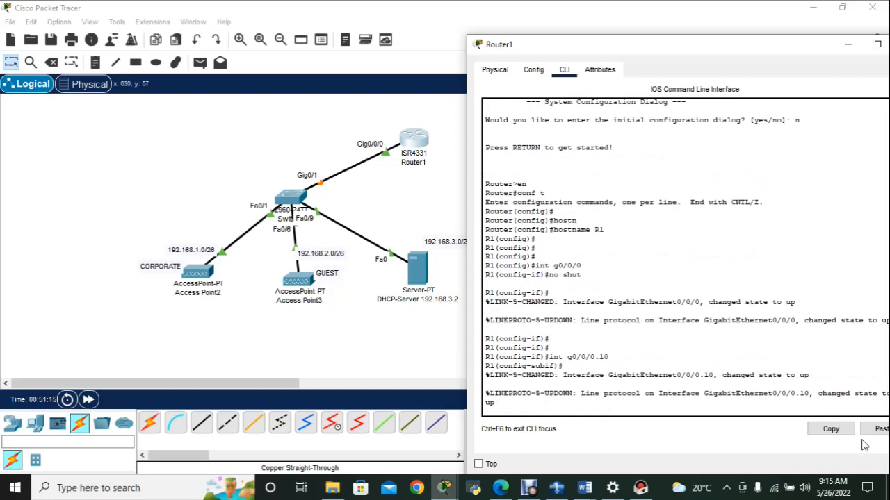
pyautogui.press('Return')
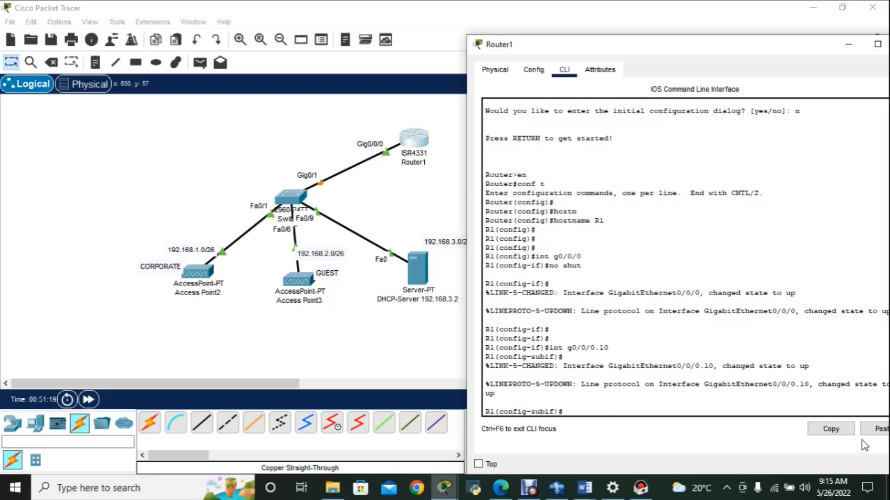
# - Set dot1Q encapsulation with VLAN 10 on subinterface g0/0/0.10
pyautogui.write('enc')
pyautogui.press('Tab')
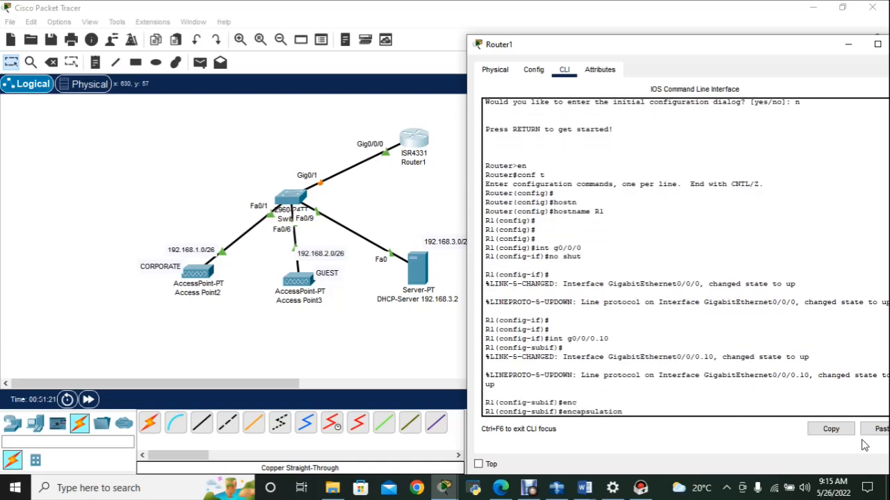
pyautogui.write('do')
pyautogui.press('Tab')
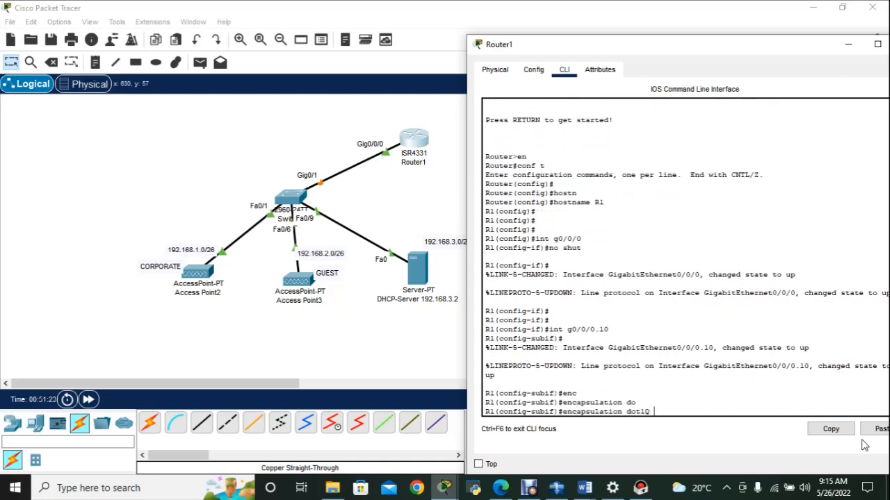
pyautogui.write('10')
pyautogui.press('Return')
# - Assign IP address 192.168.1.1 with mask 255.255.255.192 to subinterface g0/0/0.10
pyautogui.write('ip')
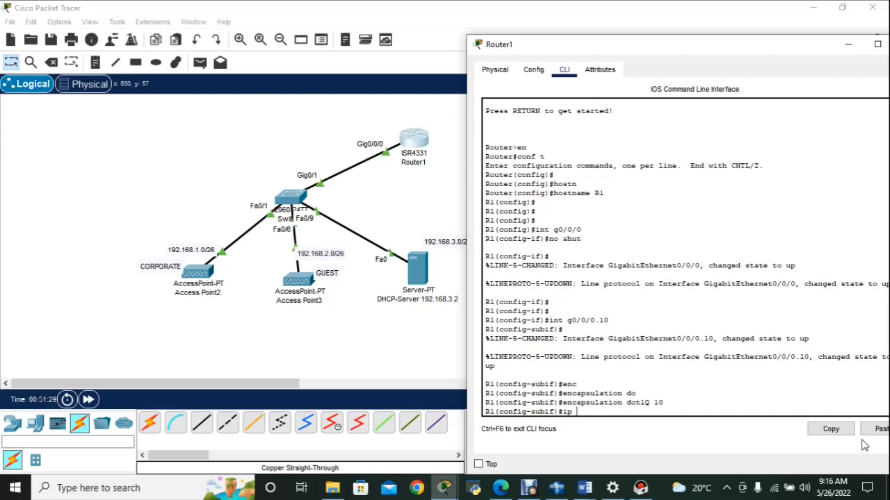
pyautogui.write(' add 192.168.1.1 255.255.255.')
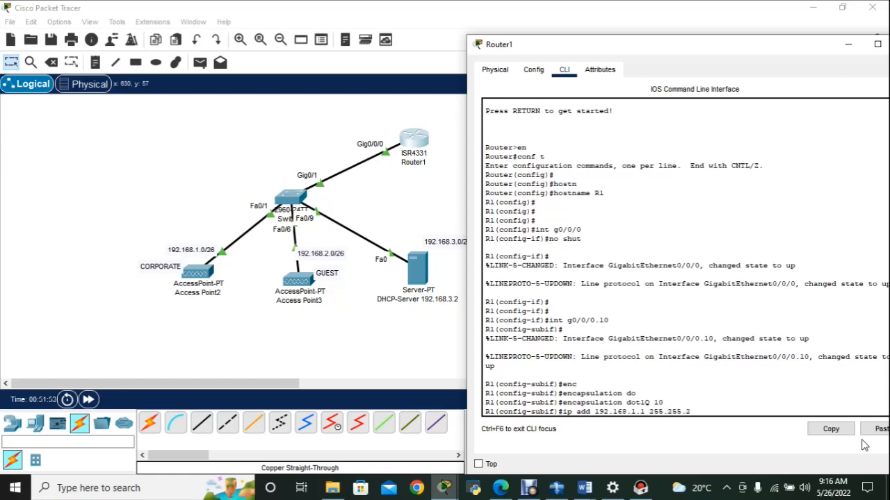
pyautogui.write('192')
pyautogui.press('Return')
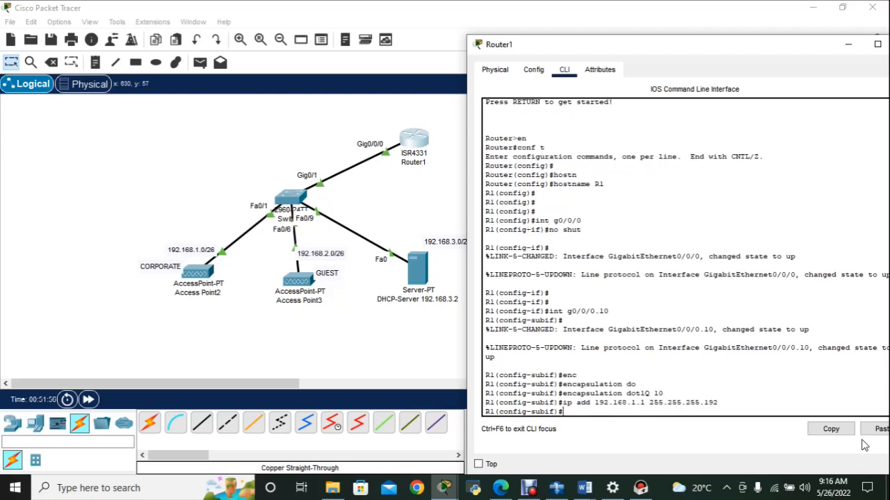
pyautogui.press('Return')
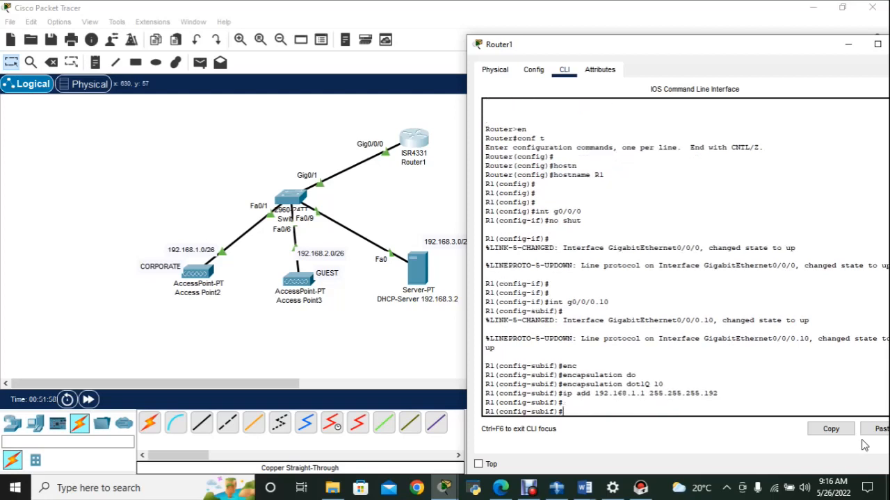
# - Set the DHCP server 192.168.3.2 as the IP helper address on subinterface g0/0/0.10
pyautogui.write('ip help')
pyautogui.press('Tab')
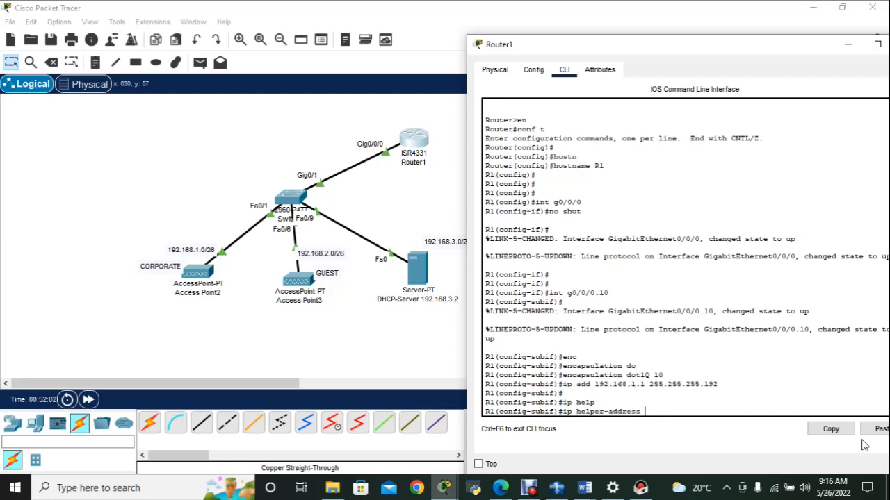
pyautogui.write('192.168.3.2')
pyautogui.press('Return')
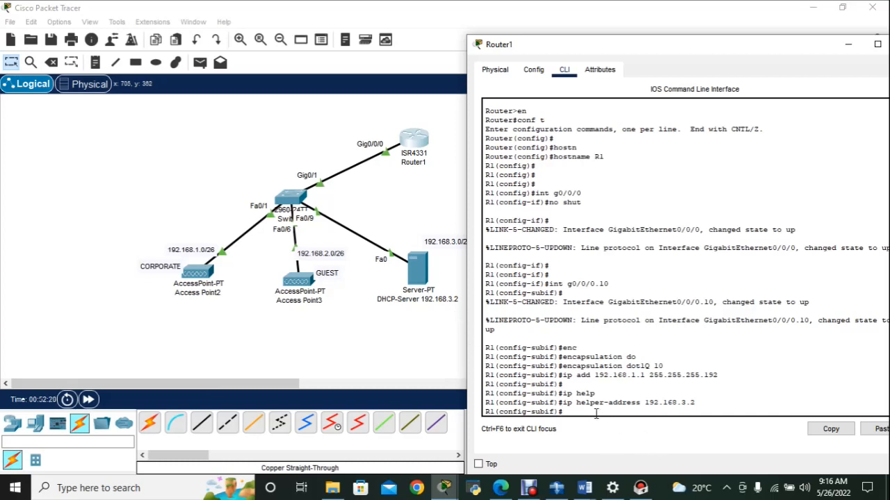
pyautogui.press('Return')
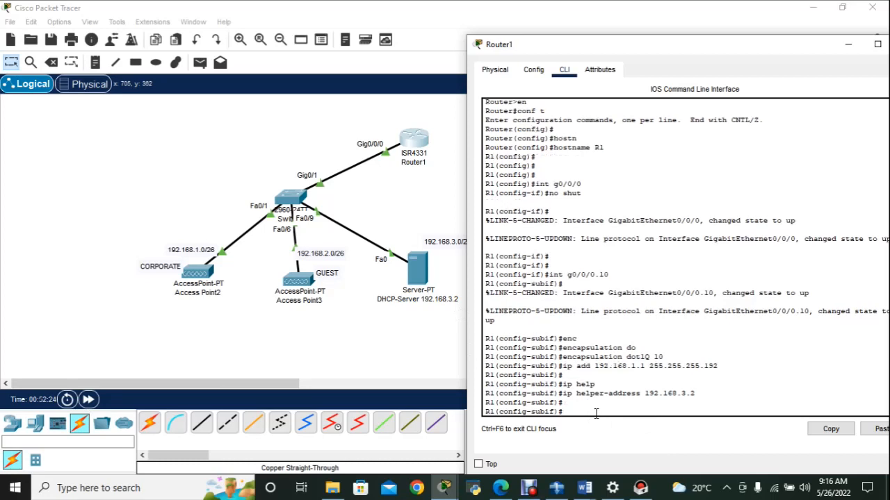
# - Create subinterface g0/0/0.20 for the GUEST VLAN with dot1Q encapsulation for VLAN 20
pyautogui.write('int g0/0/0.2')
pyautogui.press('Return')
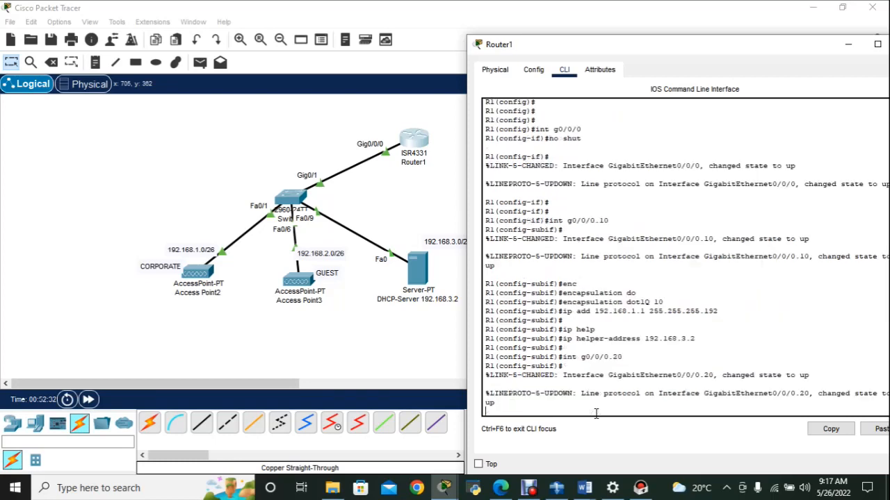
pyautogui.write('e')
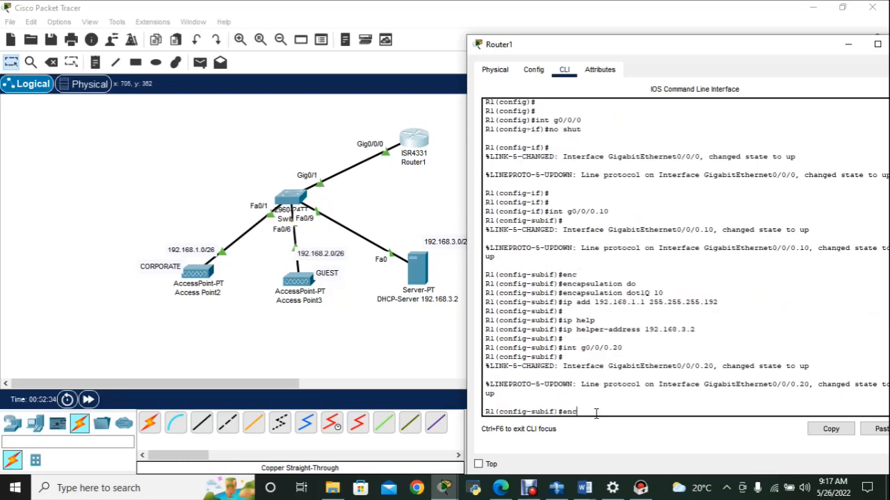
pyautogui.write('nc')
pyautogui.press('Tab')
pyautogui.write('do')
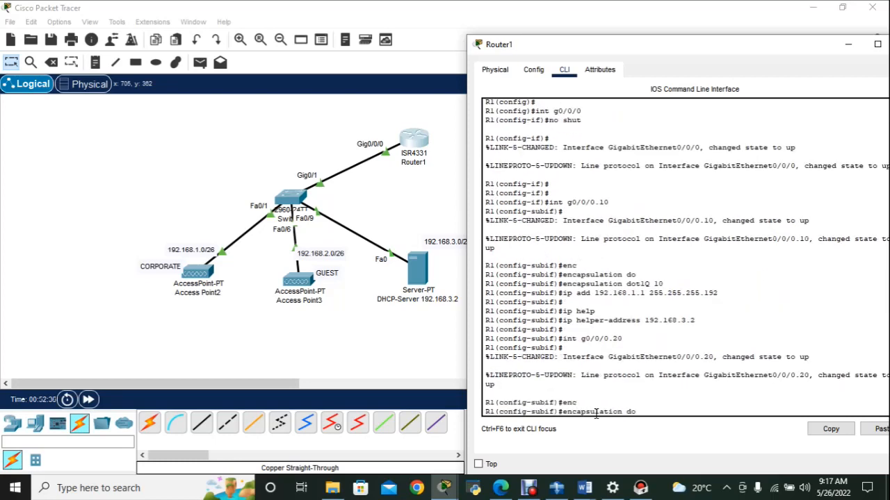
pyautogui.press('Tab')
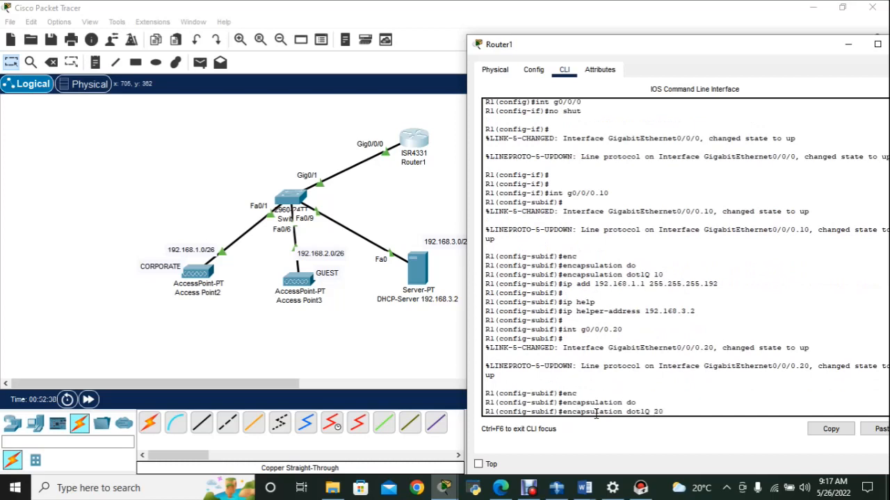
pyautogui.write('20')
pyautogui.press('Return')
pyautogui.press('Return')
# - Assign IP address 192.168.2.1 with mask 255.255.255.192 to subinterface g0/0/0.20
pyautogui.write('ip')
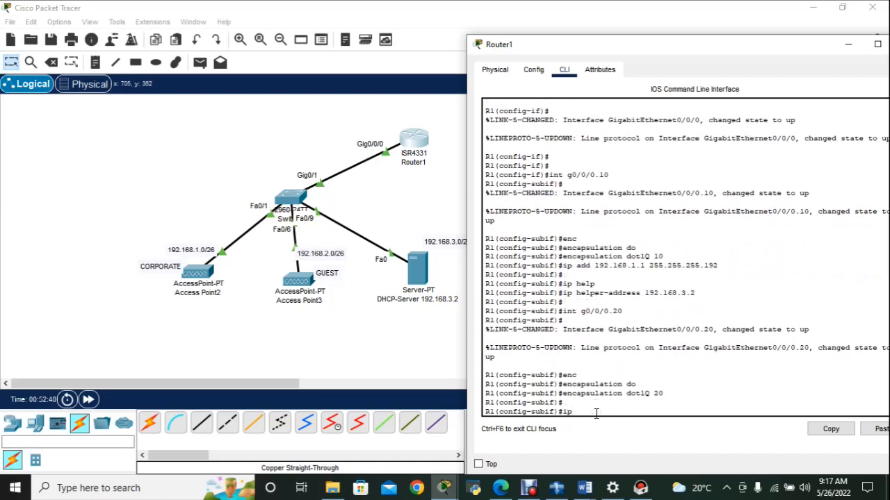
pyautogui.write(' add 192.168.2.1 255.255.255.192')
pyautogui.press('Return')
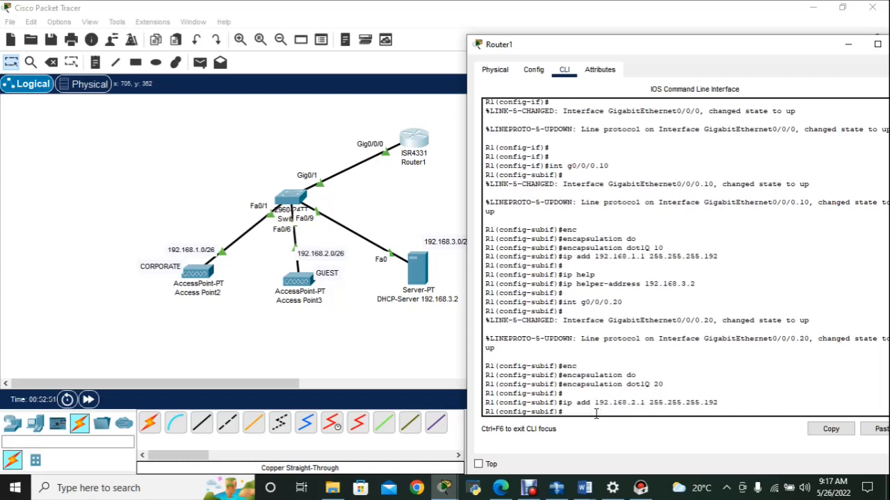
# - Set IP helper address 192.168.3.2 on subinterface g0/0/0.20 and return to global configuration mode
pyautogui.write('exi')
pyautogui.press('BackSpace')
pyautogui.write('ip help')
pyautogui.press('Tab')
pyautogui.write('1')
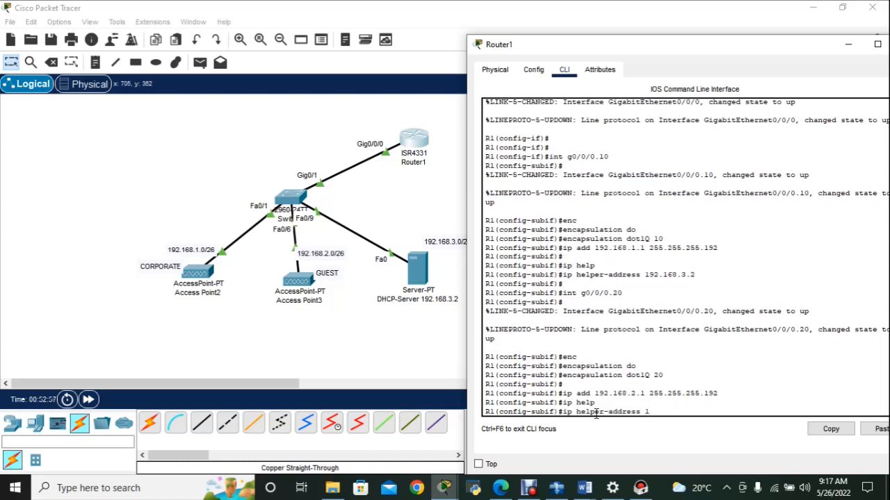
pyautogui.write('92.168.3.2')
pyautogui.press('Return')
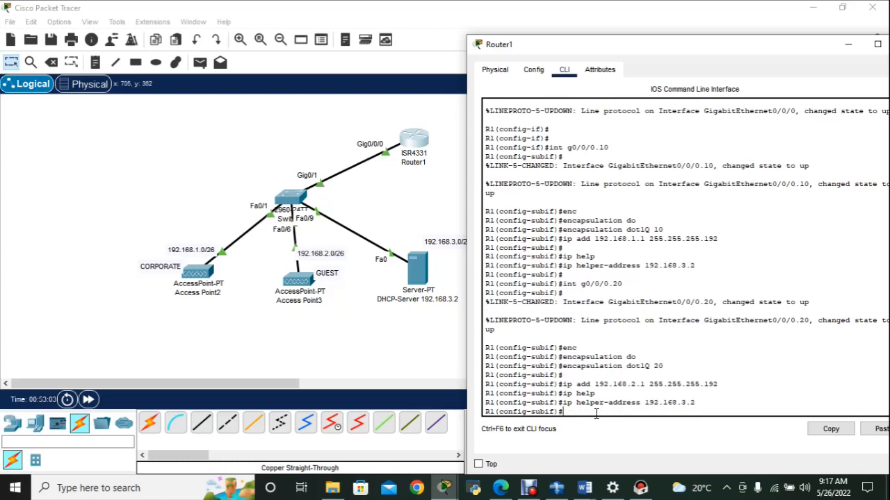
pyautogui.write('exit')
pyautogui.press('Return')
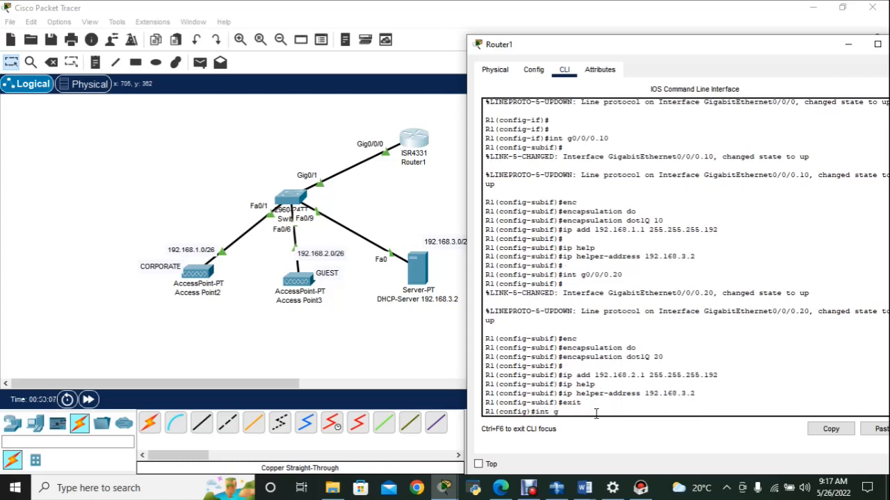
# - Create subinterface g0/0/0.30 for the SERVER VLAN with dot1Q encapsulation for VLAN 30
pyautogui.write('int g0/0/0')
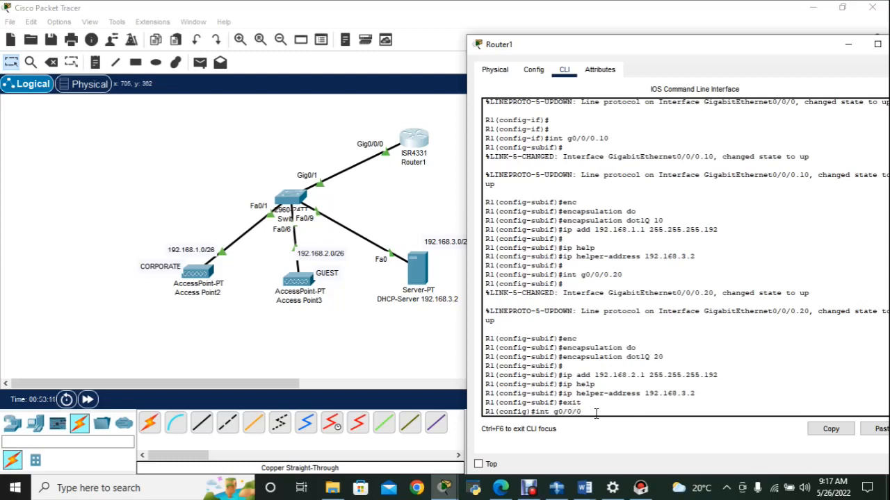
pyautogui.write('.30')
pyautogui.press('Return')
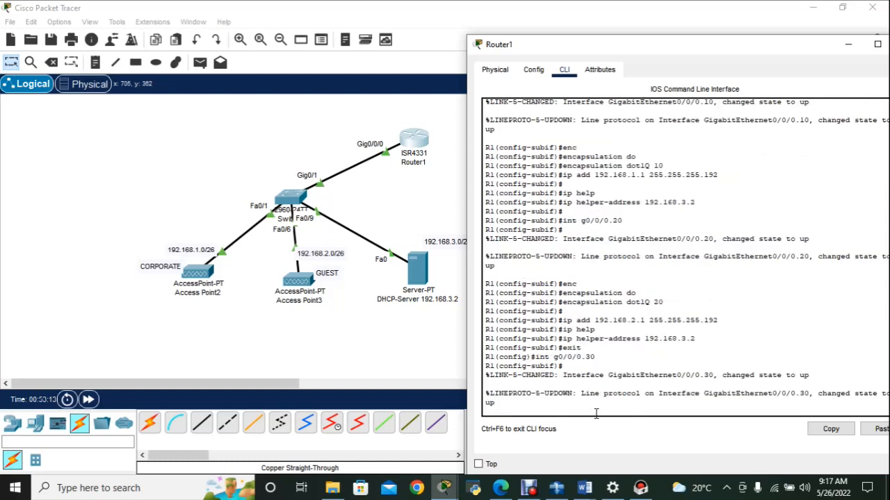
pyautogui.write('enc')
pyautogui.press('Tab')
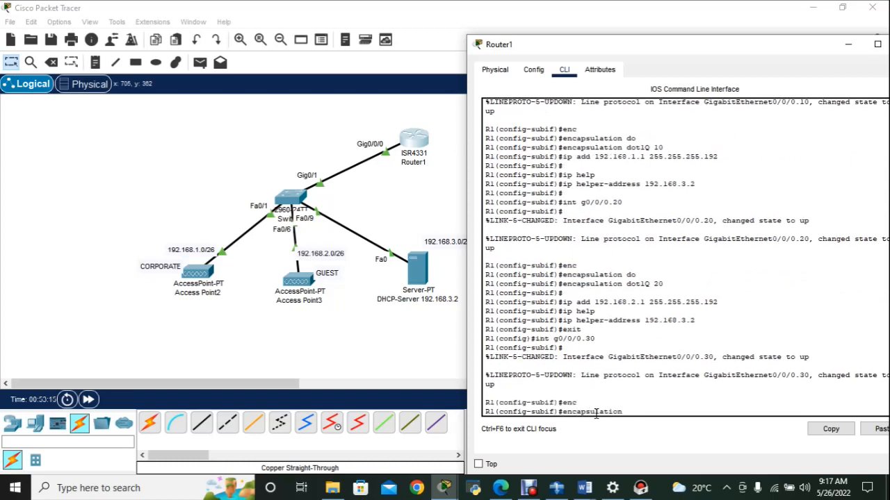
pyautogui.write('do')
pyautogui.press('Tab')
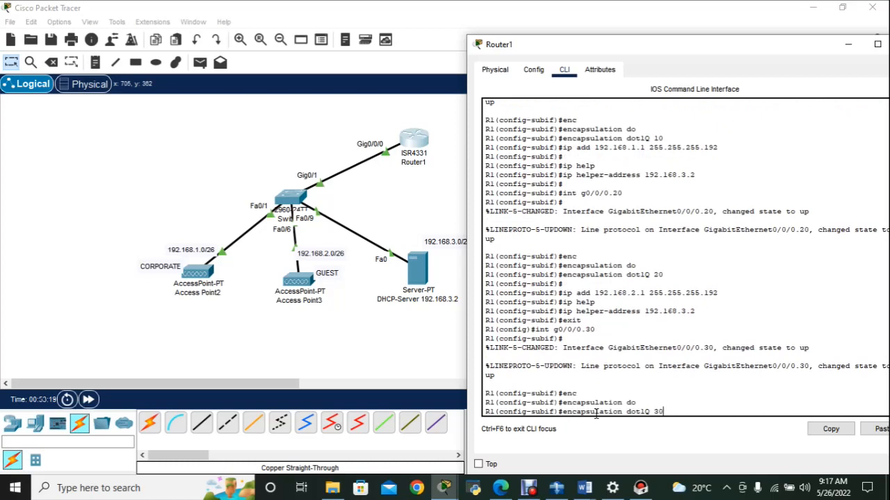
pyautogui.press('Return')
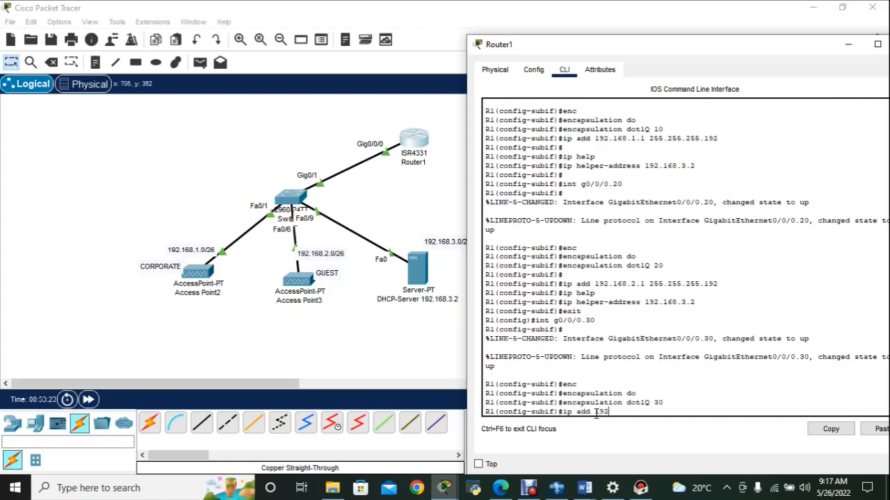
# - Assign IP address 192.168.3.1 with mask 255.255.255.192 to subinterface g0/0/0.30
pyautogui.write('ip add 192.168.3.1 255.255.255.192')
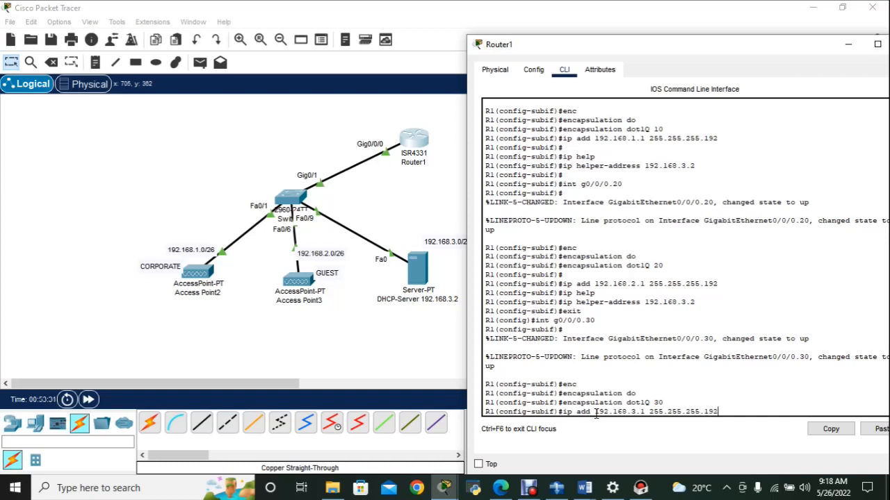
pyautogui.press('Return')
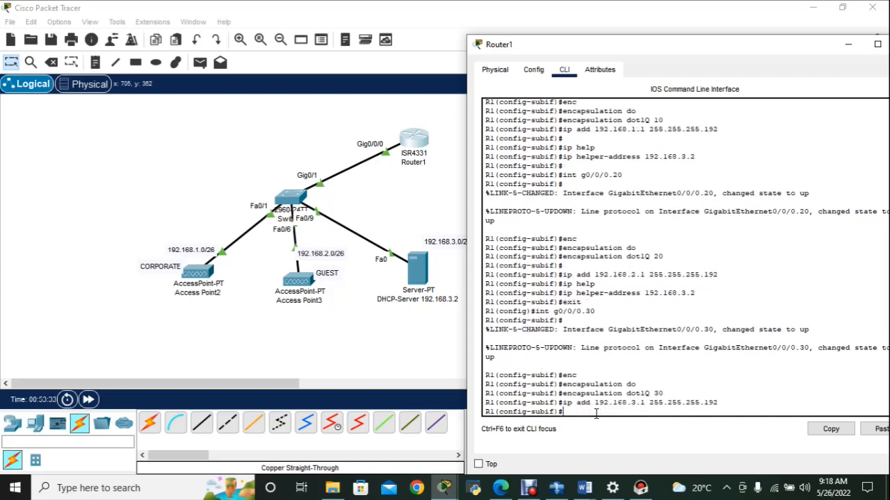
pyautogui.press('Return')
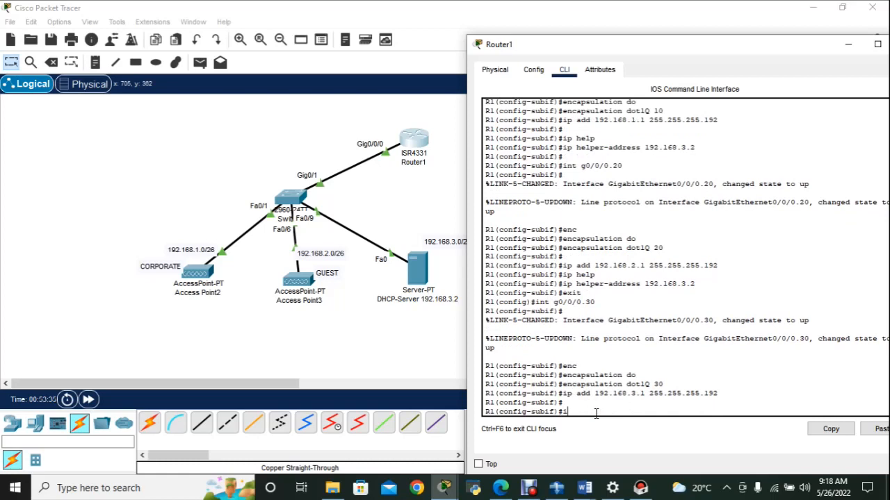
# - Set IP helper address 192.168.3.2 on subinterface g0/0/0.30 and return to global configuration mode
pyautogui.write('ip hel')
pyautogui.press('Tab')
pyautogui.write('pe')
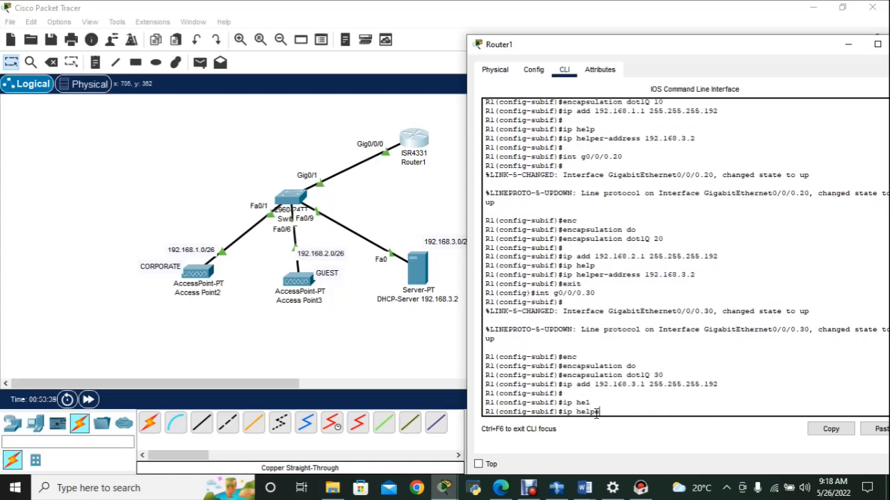
pyautogui.press('Tab')
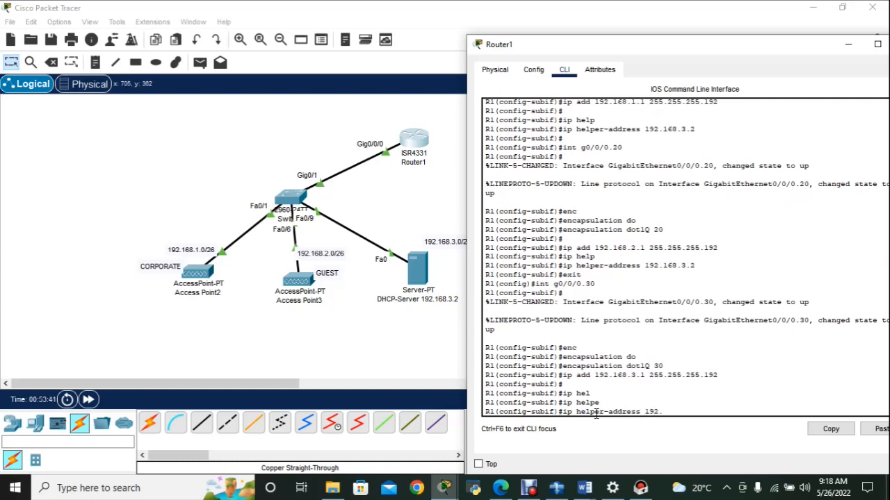
pyautogui.write('192.168.3.2')
pyautogui.press('Return')
pyautogui.write('e')
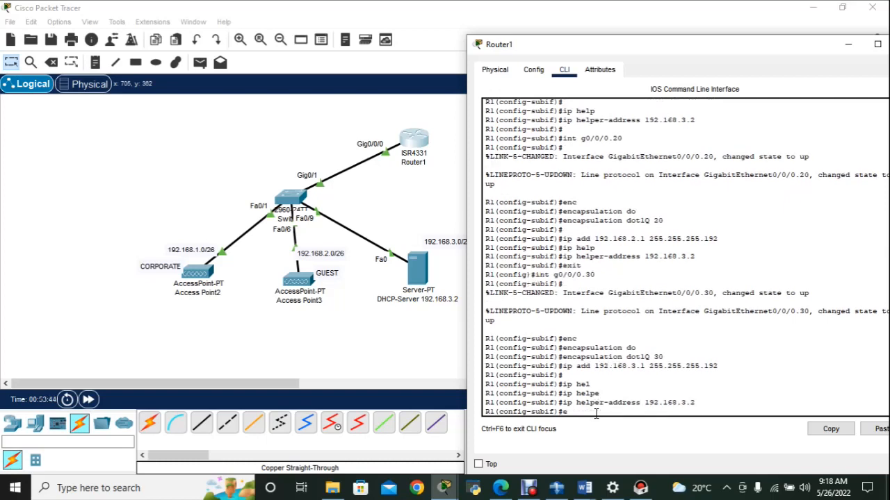
pyautogui.write('xuu')
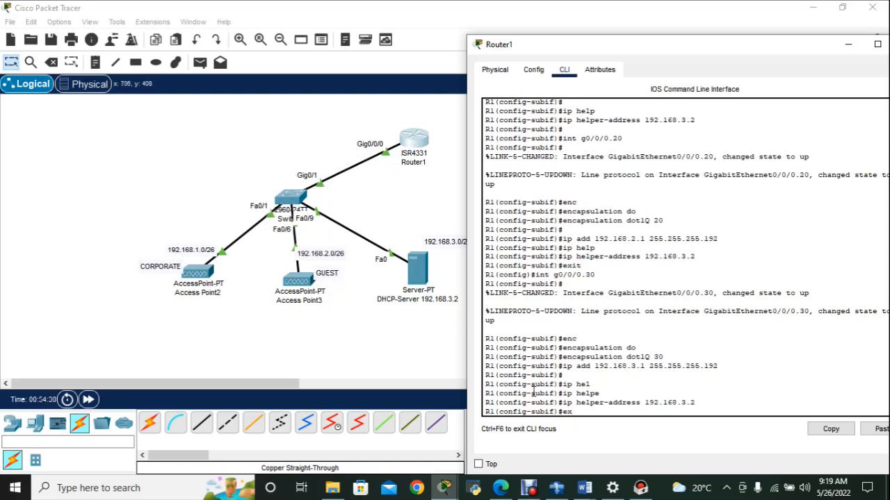
pyautogui.write('it')
pyautogui.press('Return')
pyautogui.press('Return')
pyautogui.press('Return')
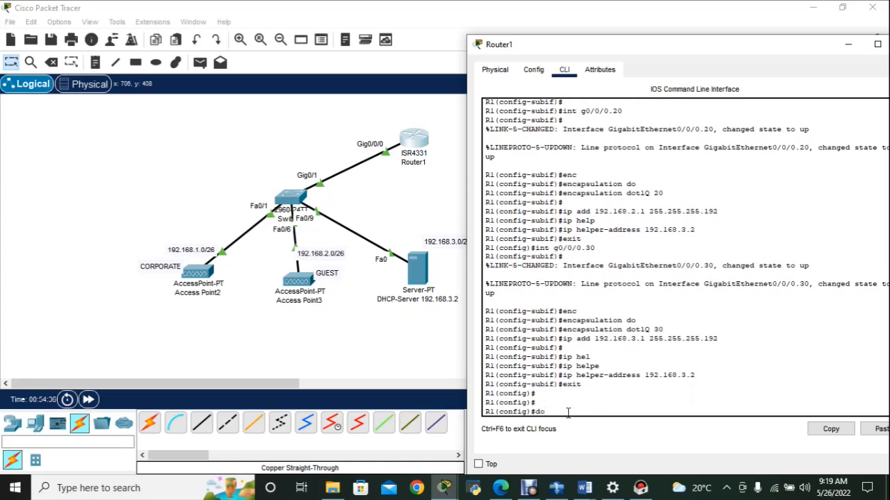
# - Show the brief IP interface summary on Router1 to check the subinterfaces' addresses and status
pyautogui.write('do show ip int brief')
pyautogui.press('Return')
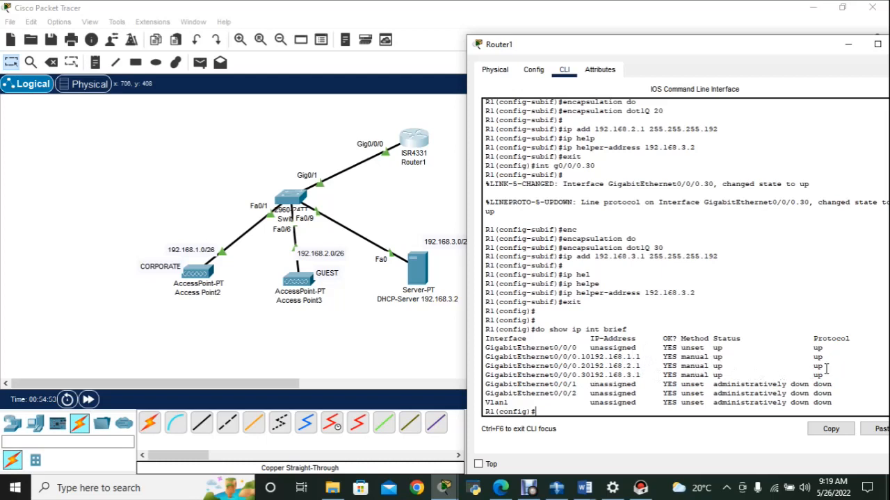
pyautogui.scroll(-1, 592, 375)
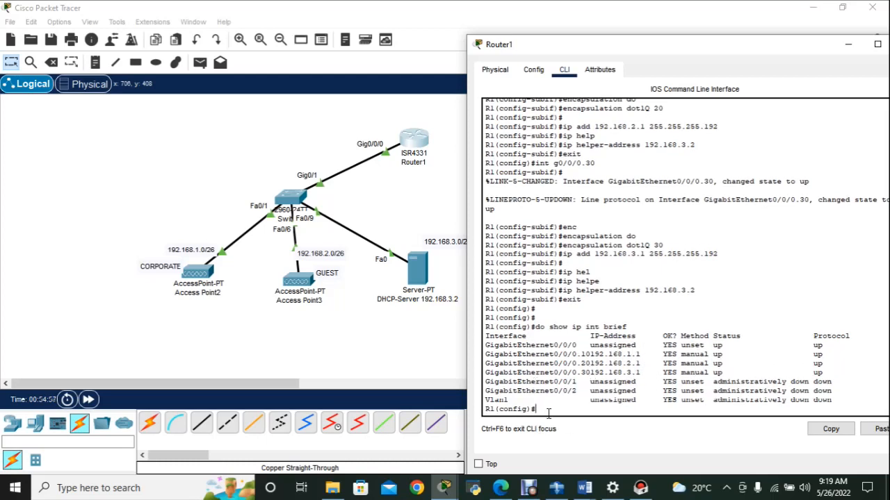
pyautogui.press('Return')
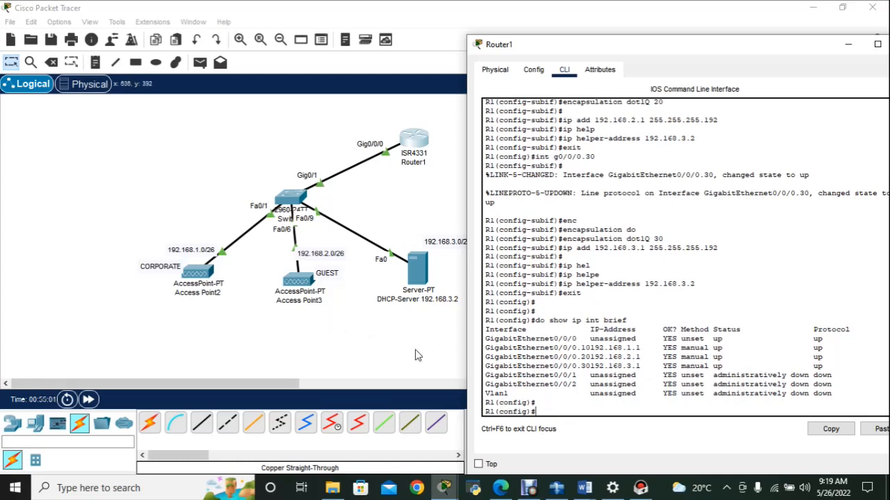
# - Return to the topology workspace and add two laptops below and beside the CORPORATE access point
pyautogui.click(400, 338)
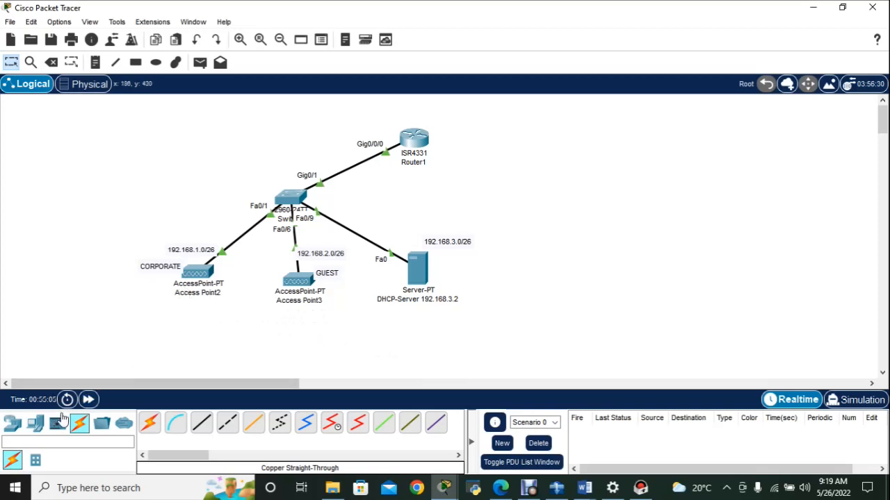
pyautogui.click(35, 422)
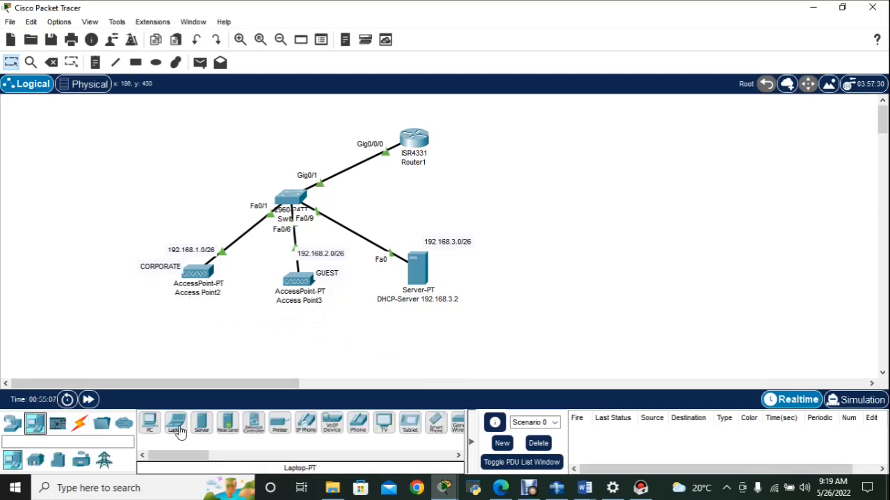
pyautogui.click(176, 423)
pyautogui.click(59, 309)
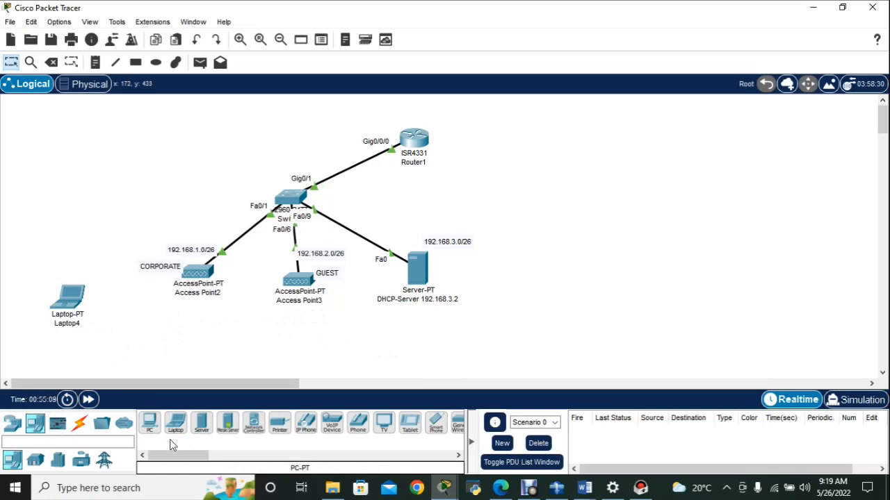
pyautogui.click(176, 424)
pyautogui.click(119, 351)
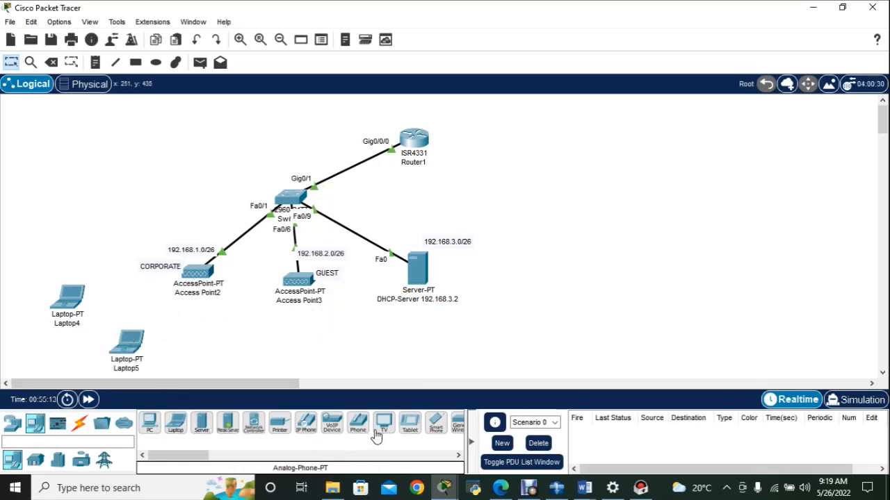
# - Add a smartphone and a tablet below the GUEST access point
pyautogui.click(435, 423)
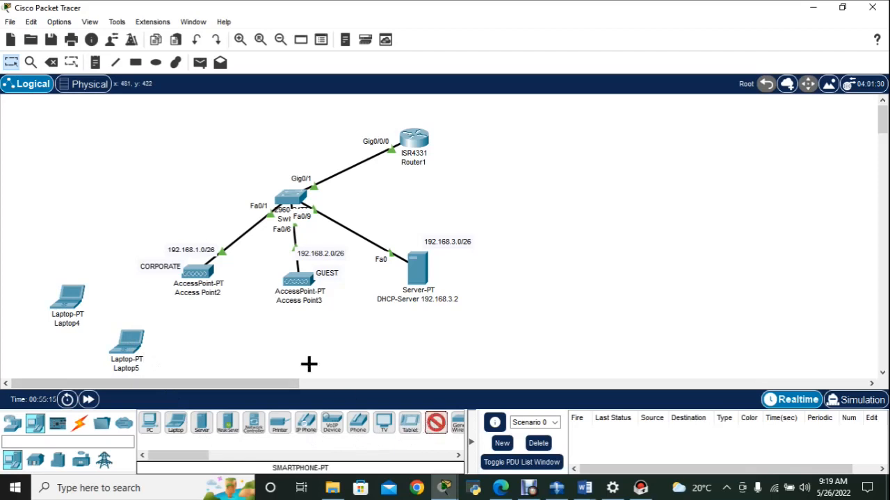
pyautogui.click(284, 339)
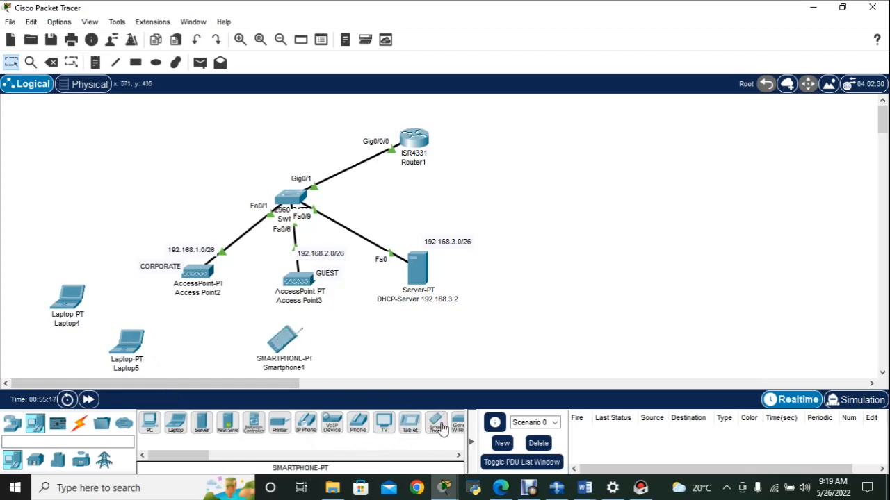
pyautogui.click(410, 424)
pyautogui.click(356, 355)
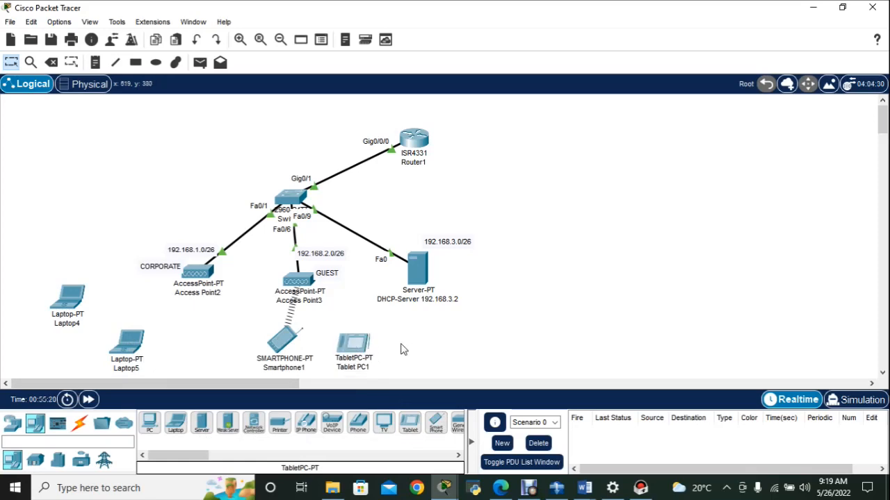
# - Replace Laptop4's Ethernet module with the WPC300N wireless module, switching the power off for the swap
pyautogui.click(82, 306)
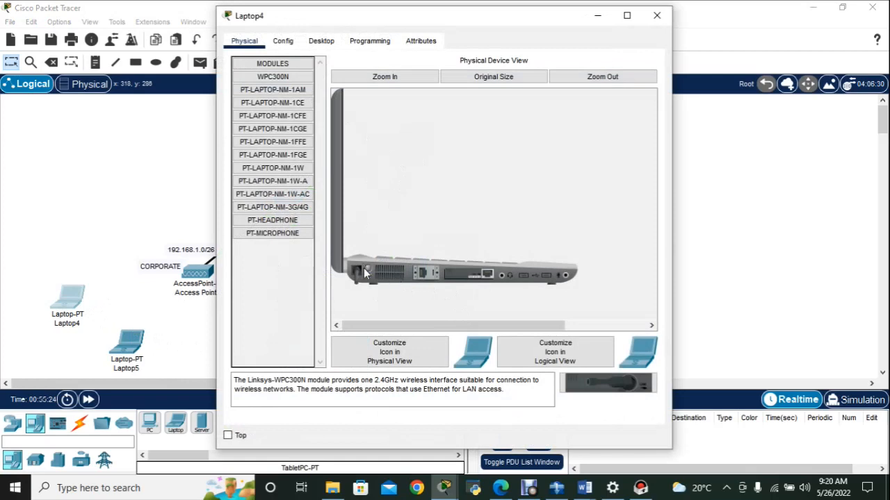
pyautogui.moveTo(476, 284); pyautogui.dragTo(278, 254)
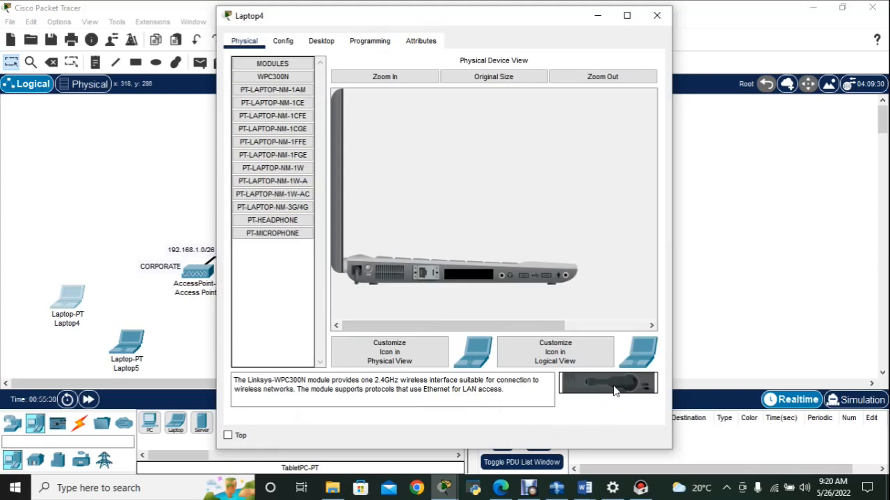
pyautogui.moveTo(614, 392); pyautogui.dragTo(478, 282)
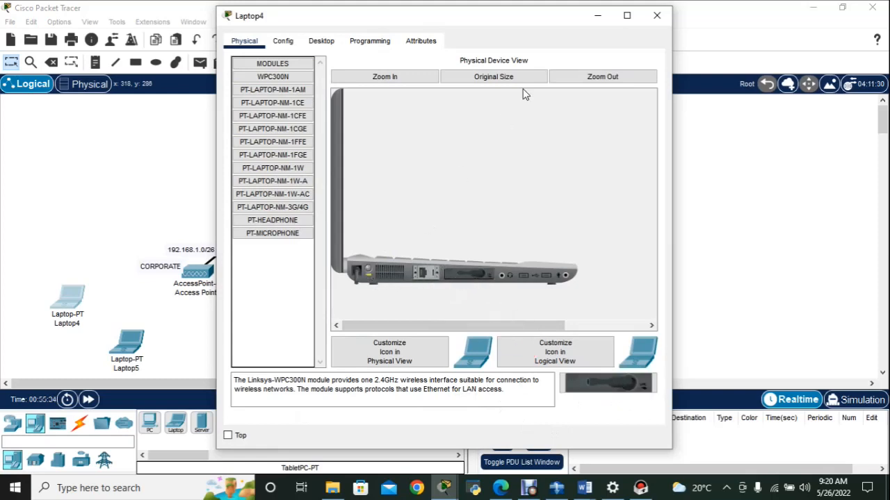
pyautogui.click(656, 16)
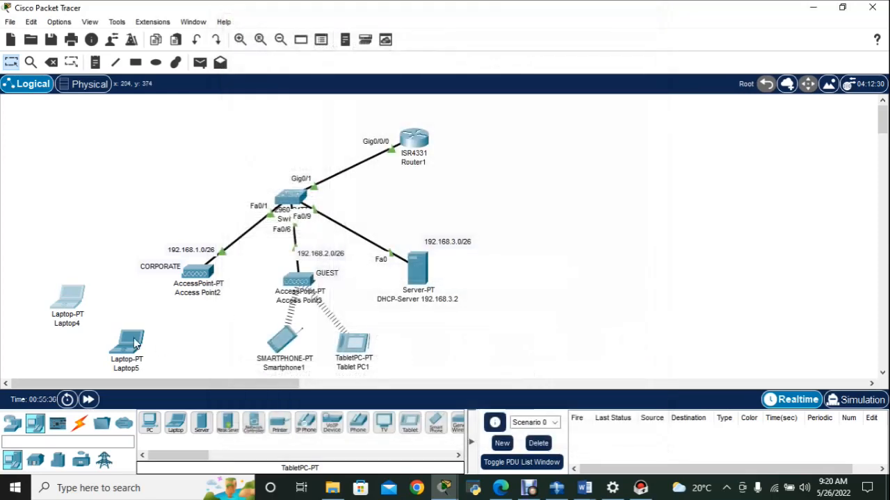
# - Swap Laptop5's Ethernet module for the WPC300N wireless module and power the laptop back on
pyautogui.click(127, 342)
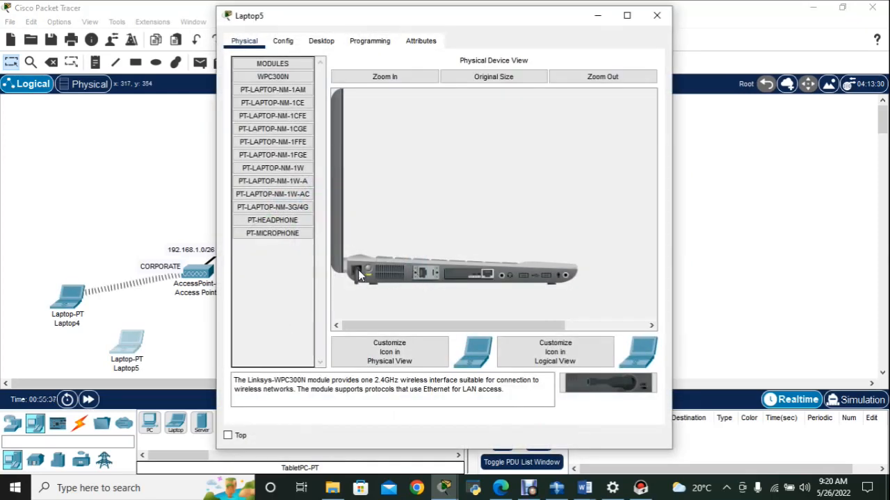
pyautogui.moveTo(480, 273); pyautogui.dragTo(278, 278)
pyautogui.moveTo(610, 383); pyautogui.dragTo(470, 280)
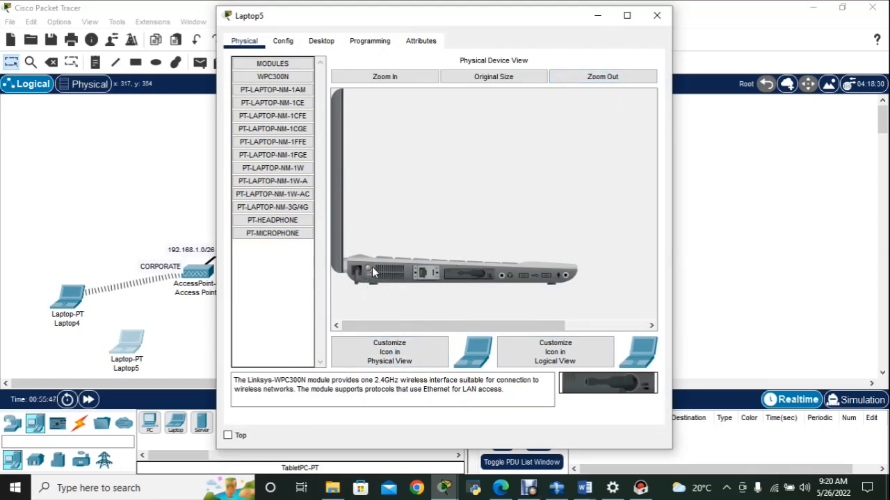
pyautogui.click(664, 20)
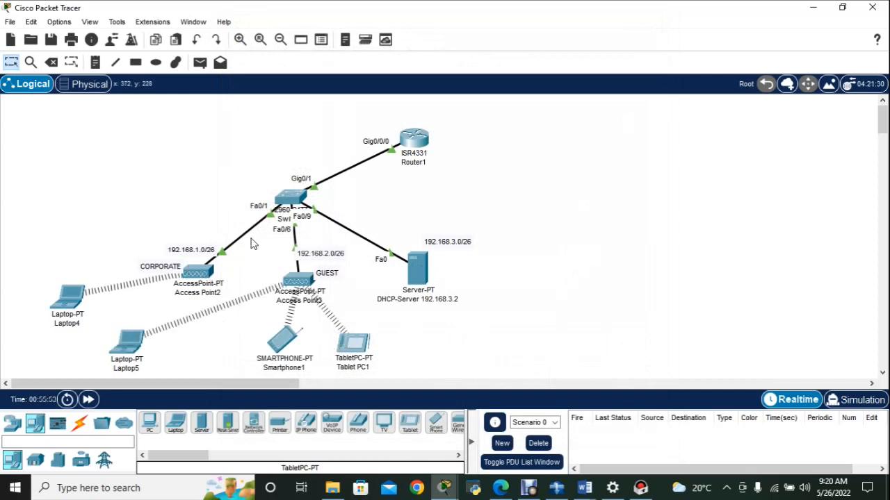
# - Change the CORPORATE access point's display name to AP 1
pyautogui.click(197, 274)
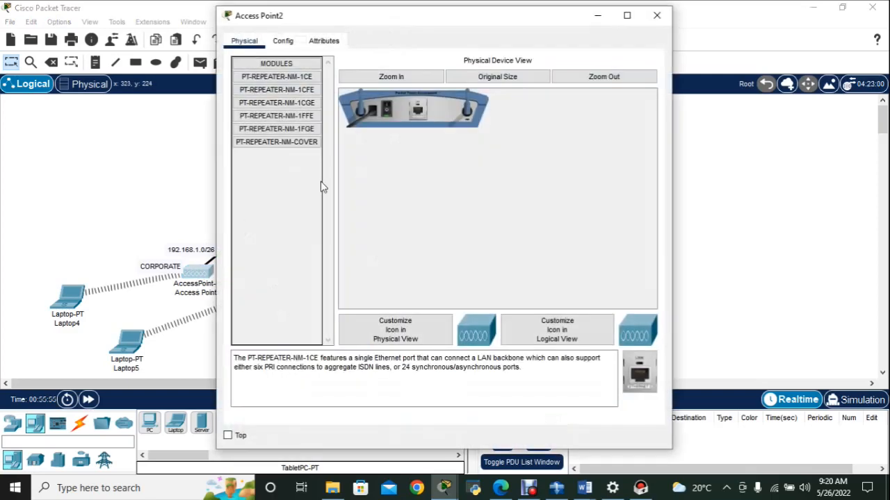
pyautogui.click(291, 46)
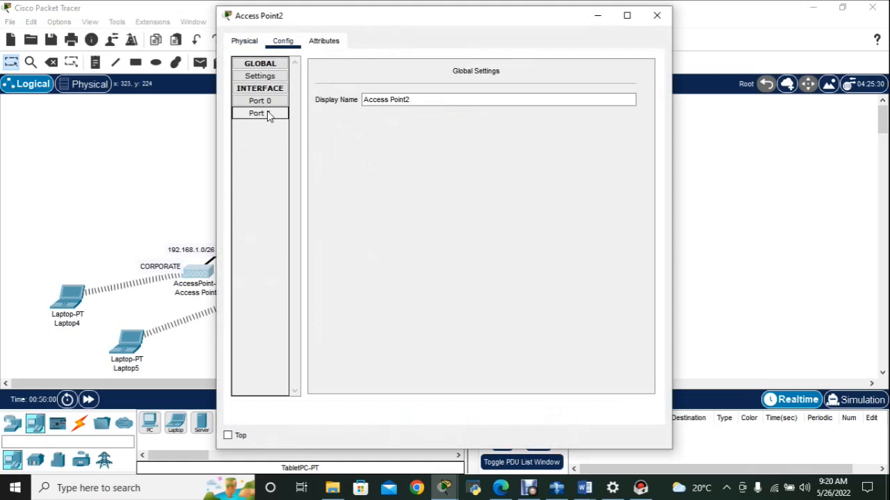
pyautogui.click(165, 230)
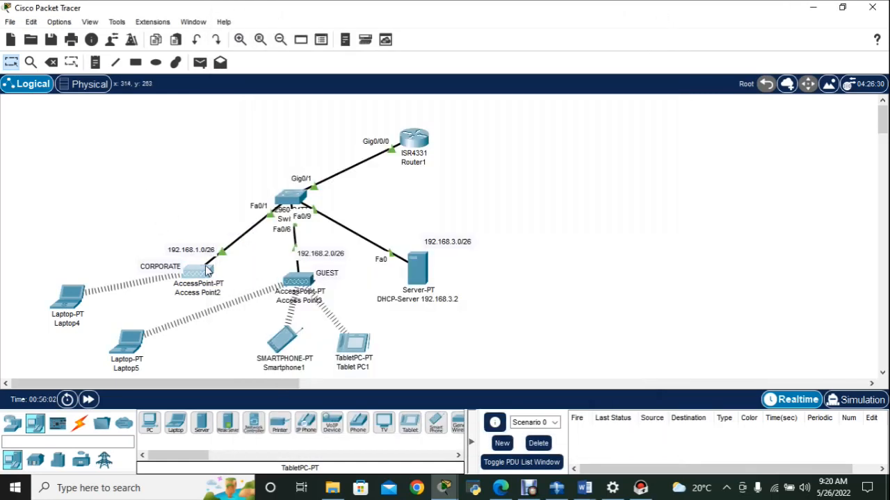
pyautogui.click(206, 271)
pyautogui.moveTo(411, 99); pyautogui.dragTo(372, 103)
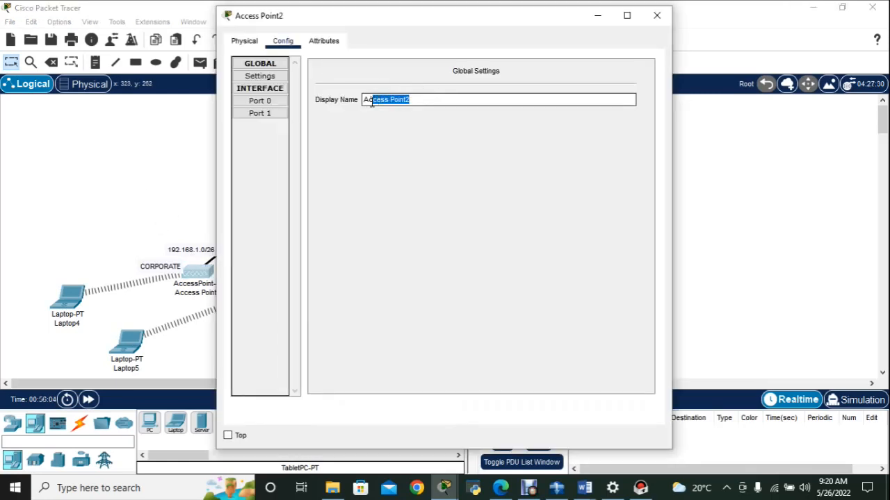
pyautogui.write('AP')
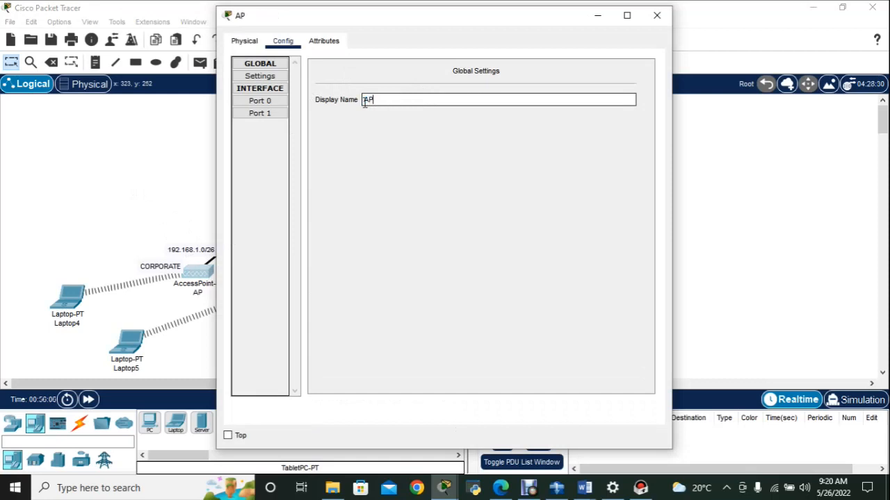
pyautogui.write(' 1')
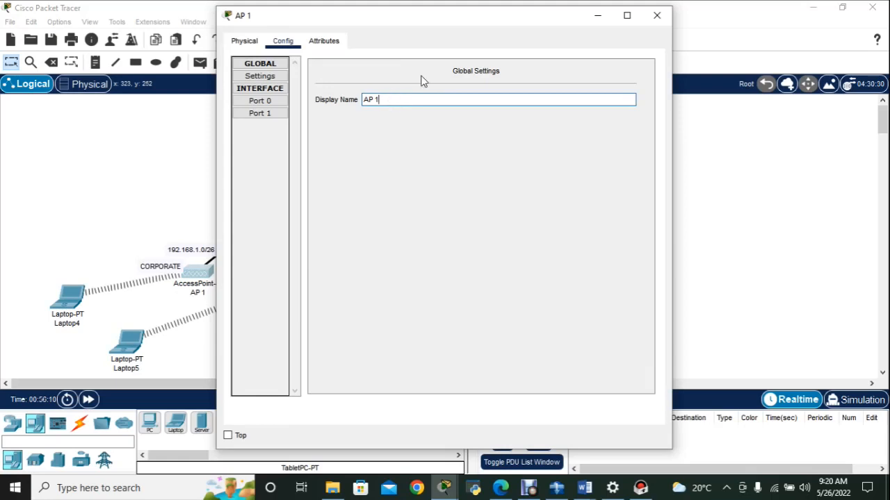
# - Set the SSID of AP 1's wireless Port 1 to CORPORATE and return to the topology
pyautogui.click(260, 112)
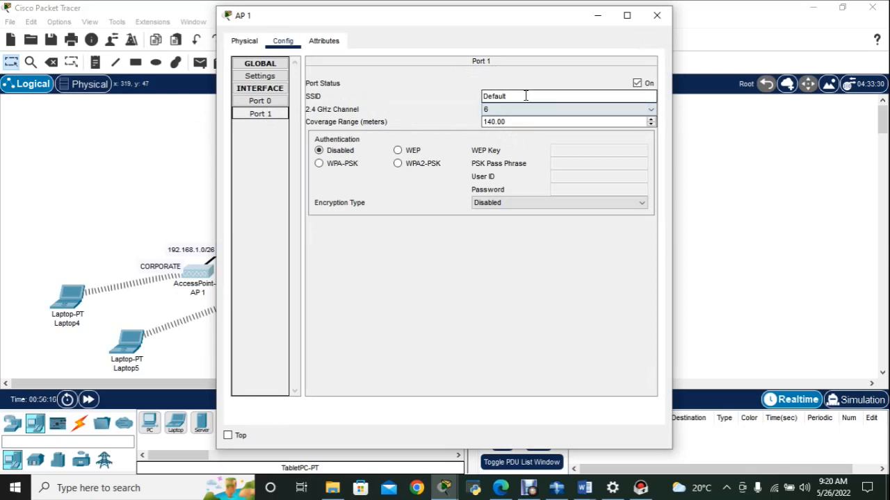
pyautogui.doubleClick(491, 95)
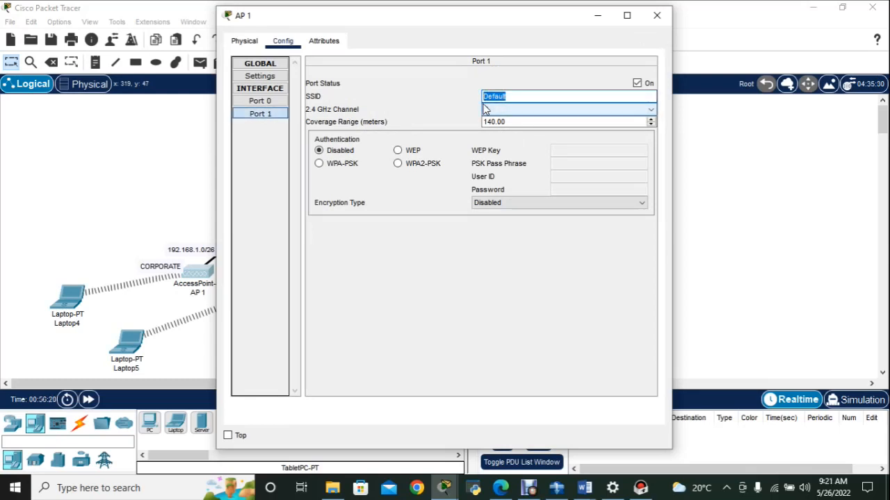
pyautogui.write('CORPORATE')
pyautogui.click(656, 16)
# - Change the GUEST access point's display name to AP2
pyautogui.click(301, 279)
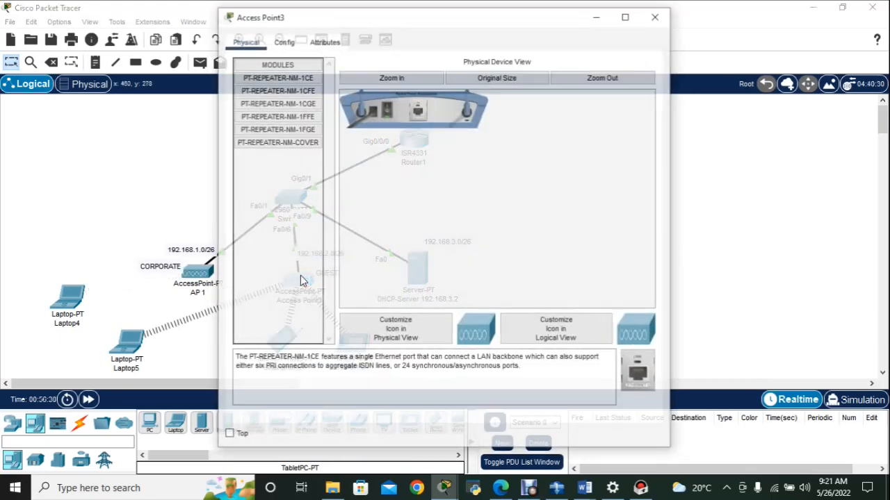
pyautogui.click(285, 42)
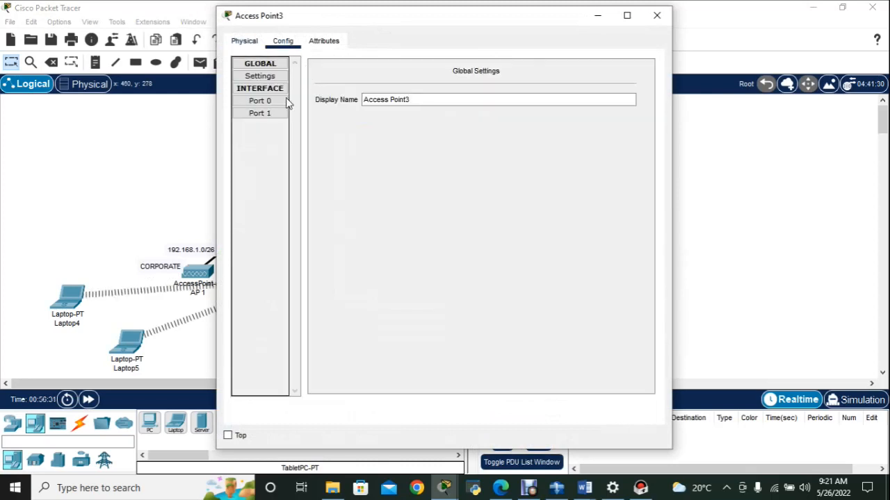
pyautogui.click(281, 113)
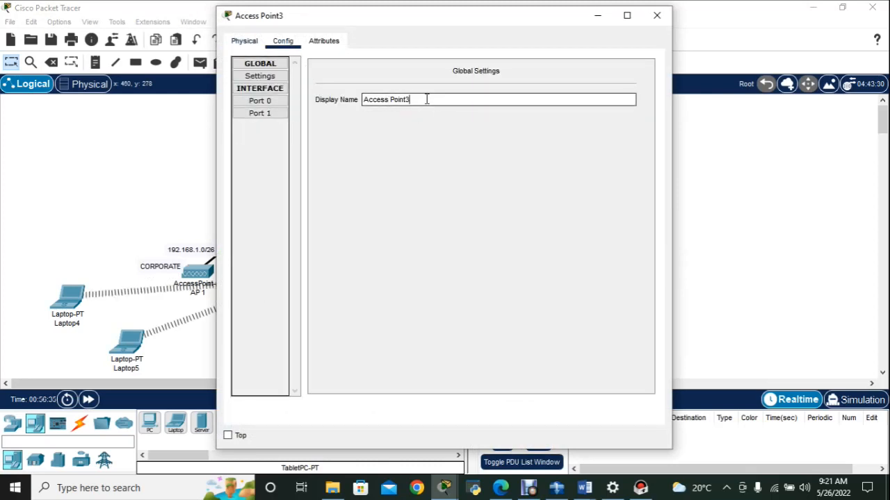
pyautogui.moveTo(427, 99); pyautogui.dragTo(370, 102)
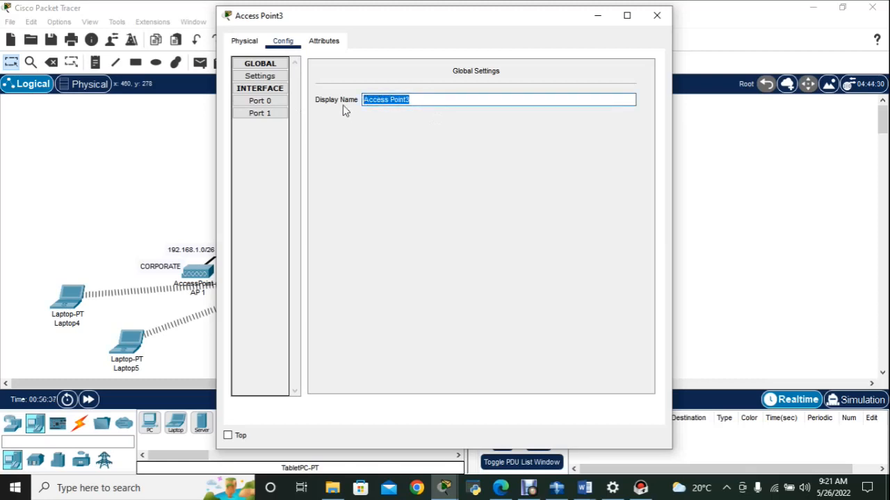
pyautogui.write('AP2')
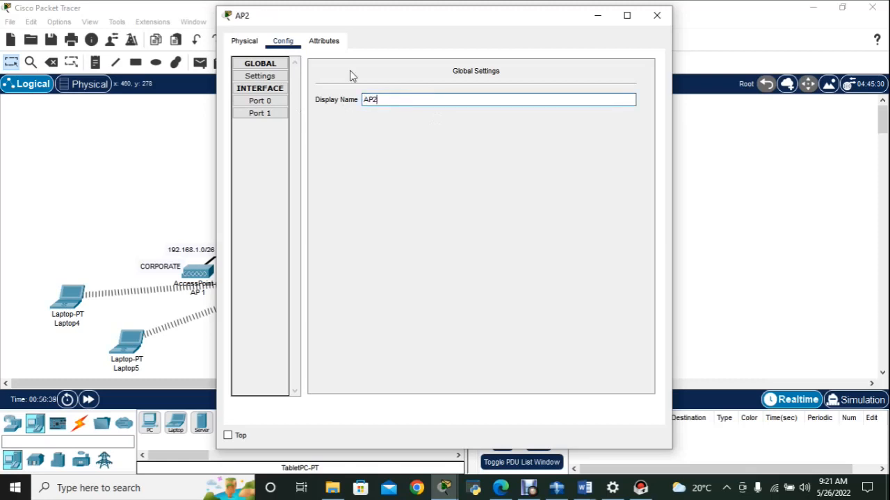
# - Set the SSID of AP2's wireless Port 1 to GUEST and return to the topology
pyautogui.click(251, 114)
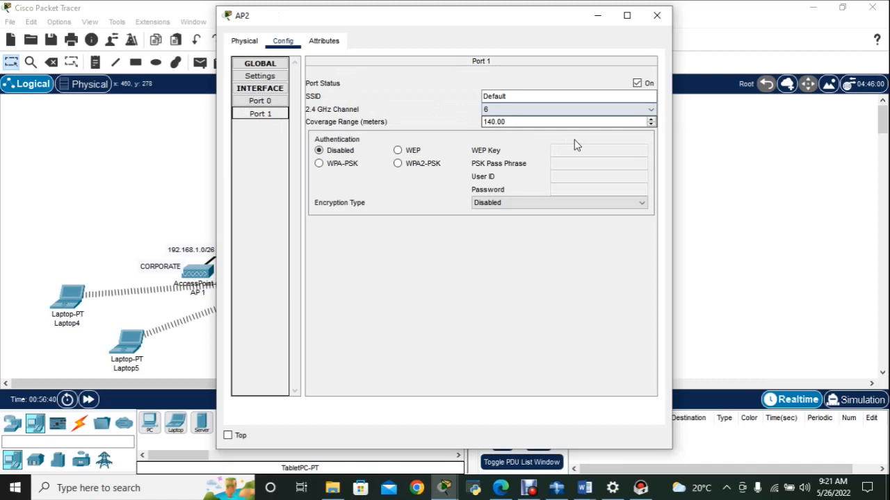
pyautogui.click(556, 109)
pyautogui.click(537, 96)
pyautogui.moveTo(537, 96); pyautogui.dragTo(477, 89)
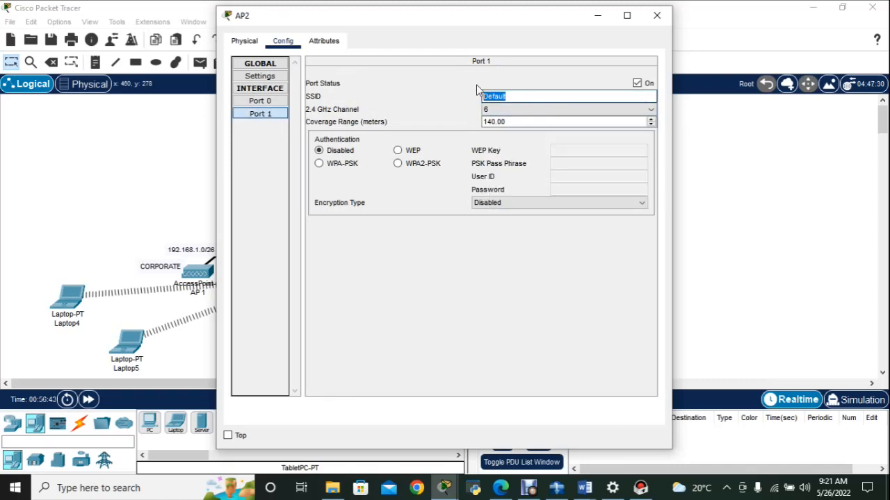
pyautogui.write('GUEST')
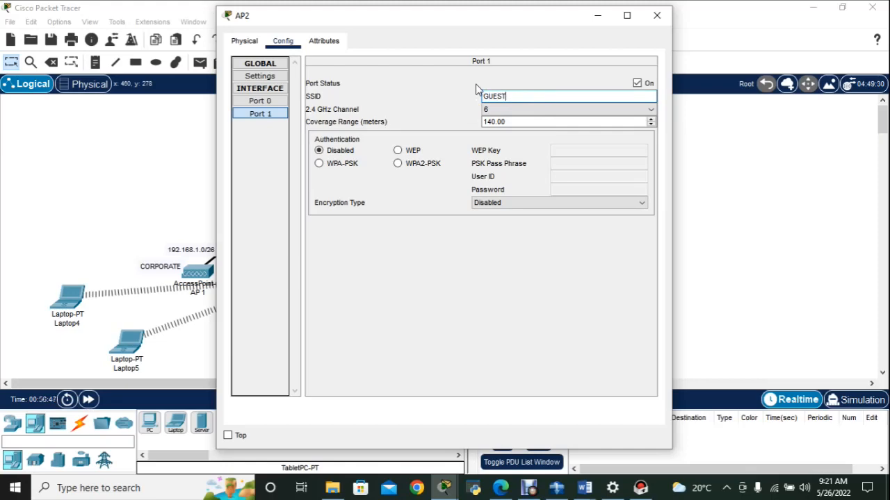
pyautogui.click(657, 18)
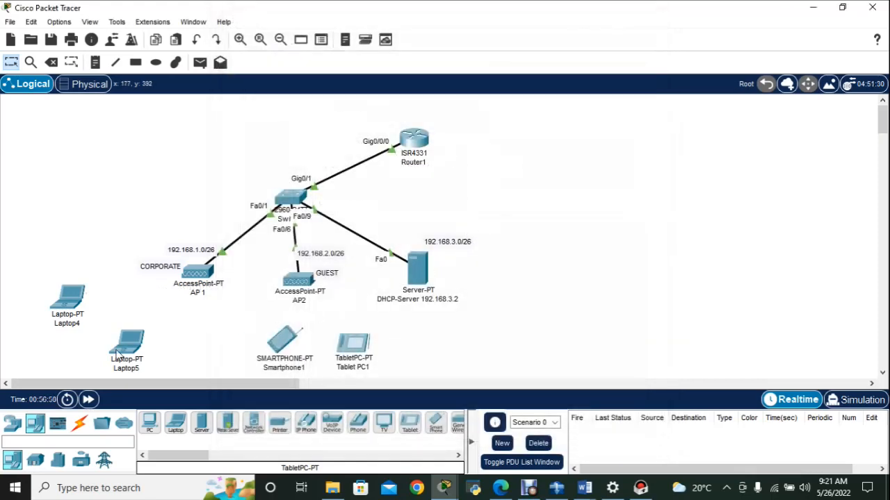
# - Check Laptop4's global settings and the IP configuration of its wireless interface
pyautogui.click(68, 298)
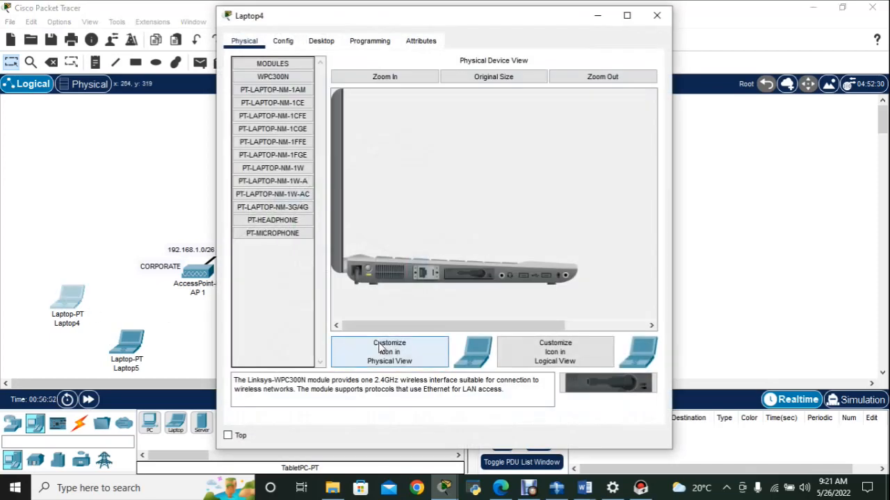
pyautogui.click(281, 41)
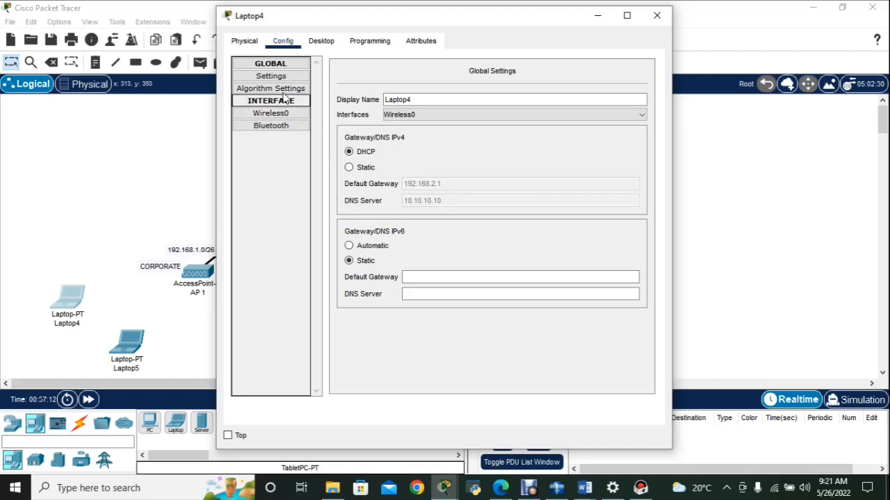
pyautogui.click(316, 46)
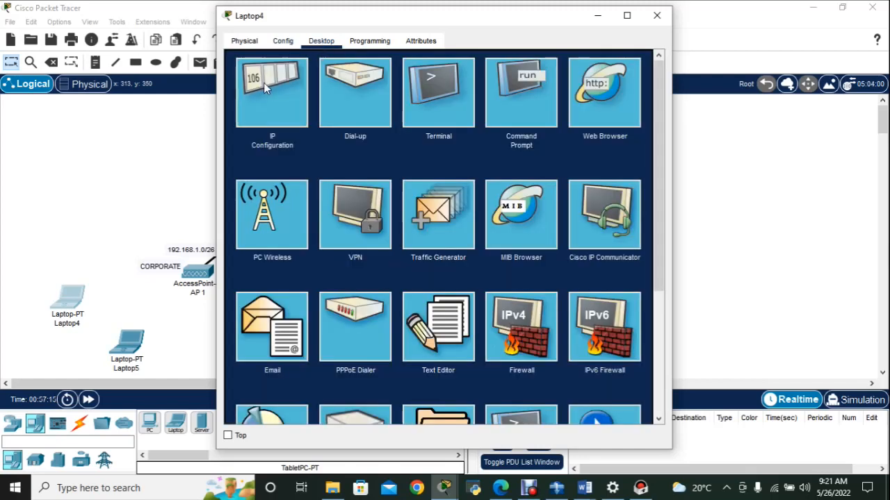
pyautogui.click(263, 83)
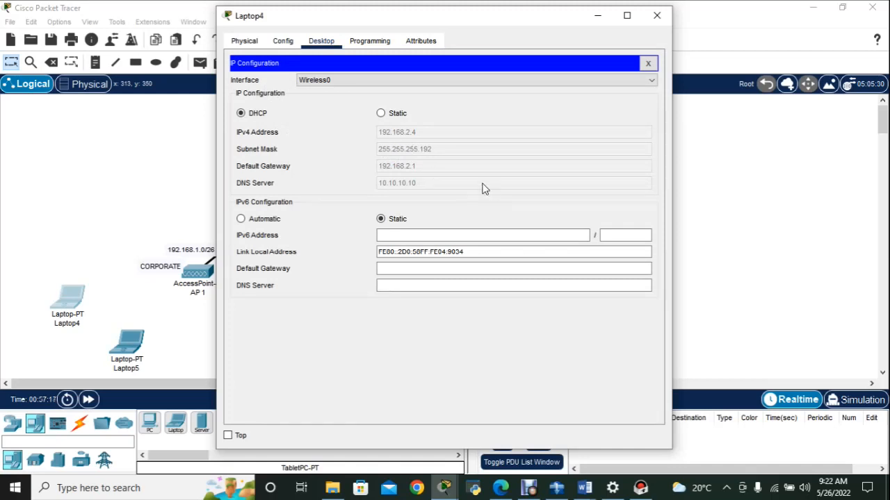
pyautogui.click(120, 303)
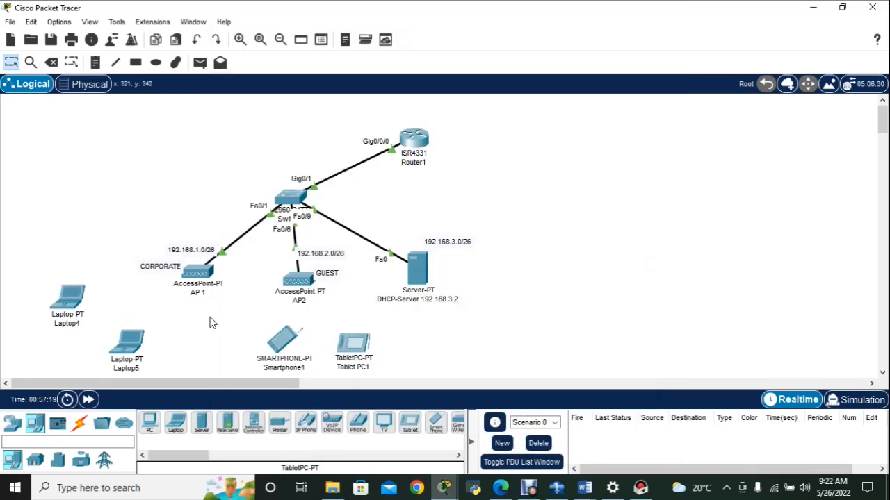
# - Review the SSID and authentication settings on Port 1 of both AP 1 and AP2
pyautogui.click(188, 274)
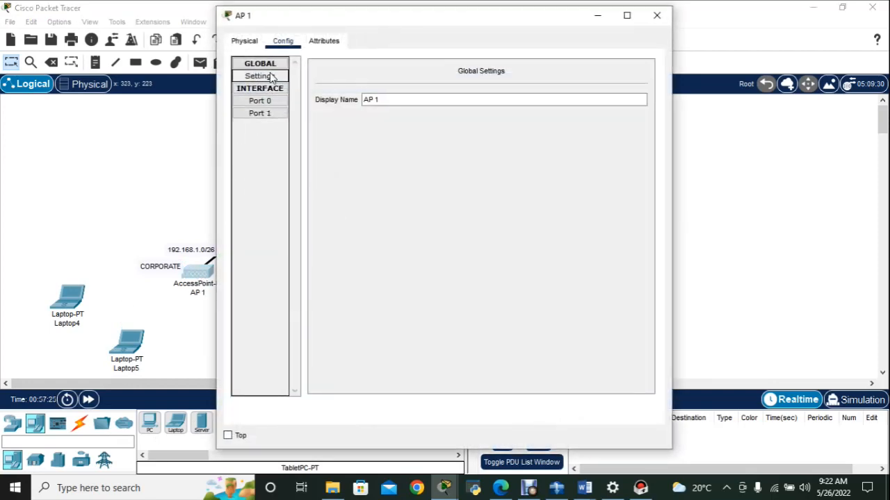
pyautogui.click(135, 186)
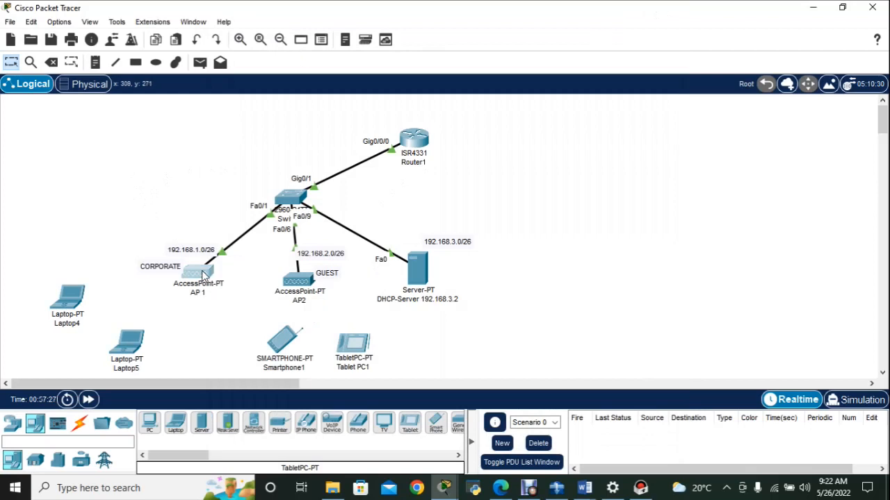
pyautogui.click(203, 272)
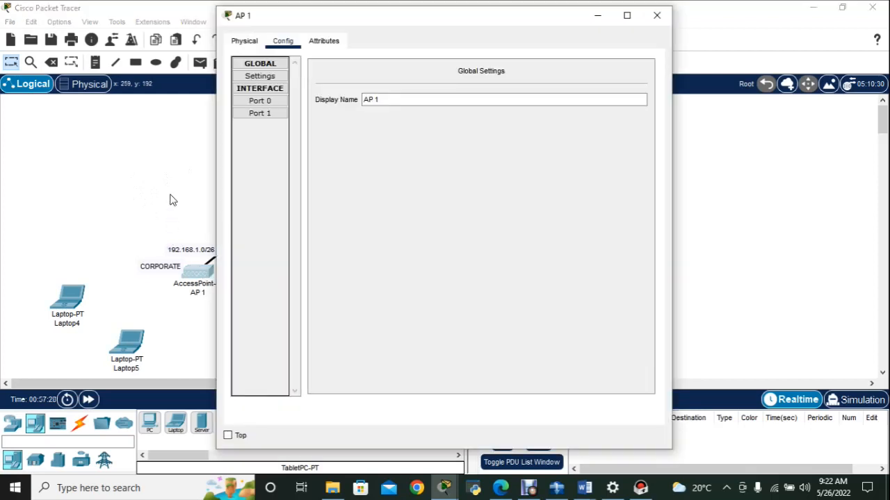
pyautogui.click(260, 100)
pyautogui.click(259, 113)
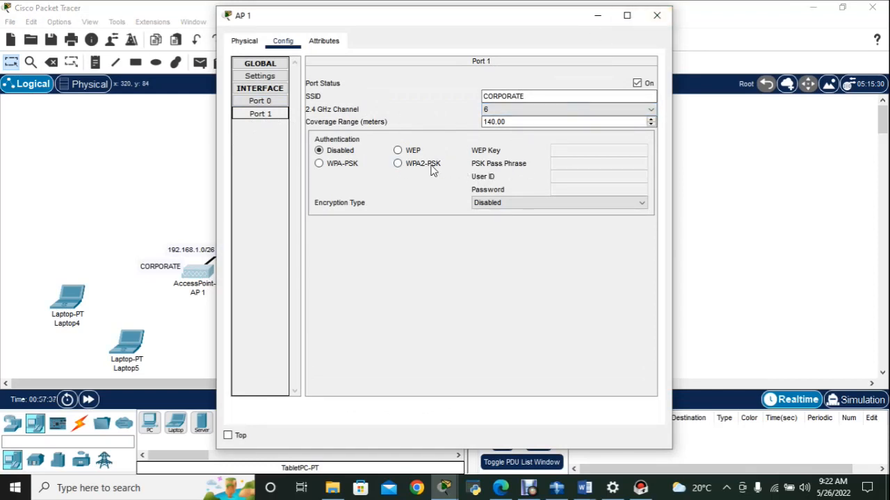
pyautogui.click(657, 16)
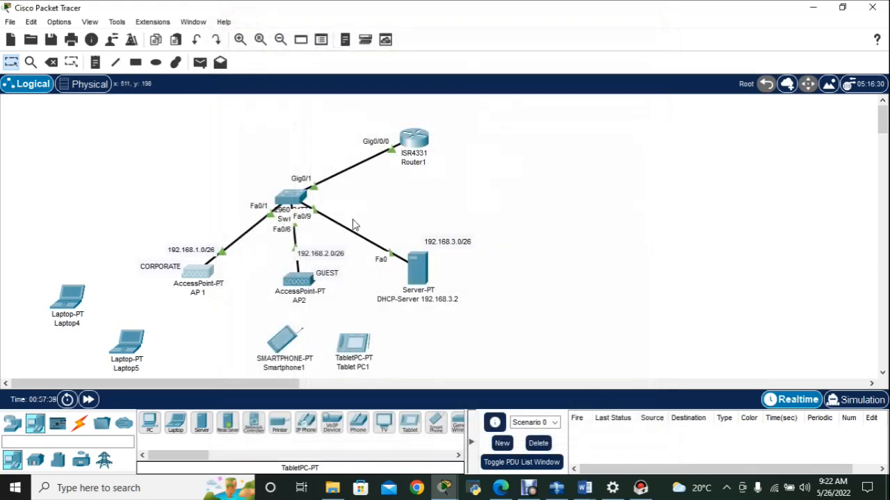
pyautogui.click(296, 280)
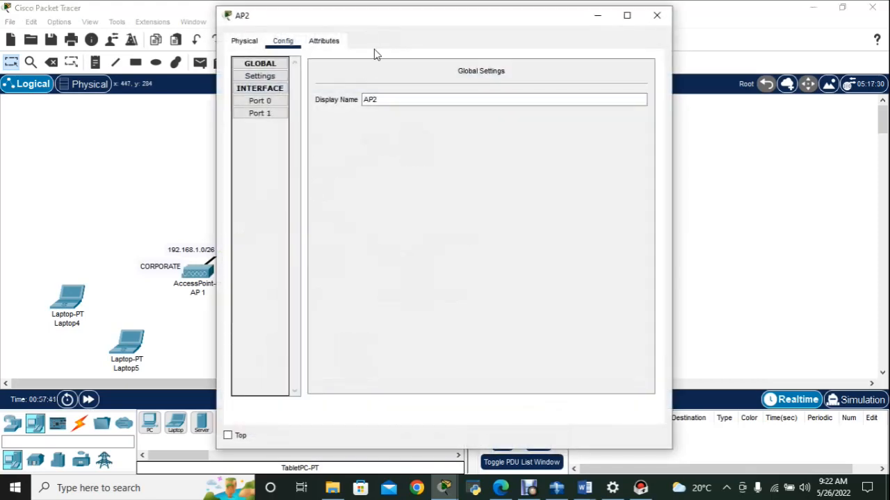
pyautogui.click(259, 113)
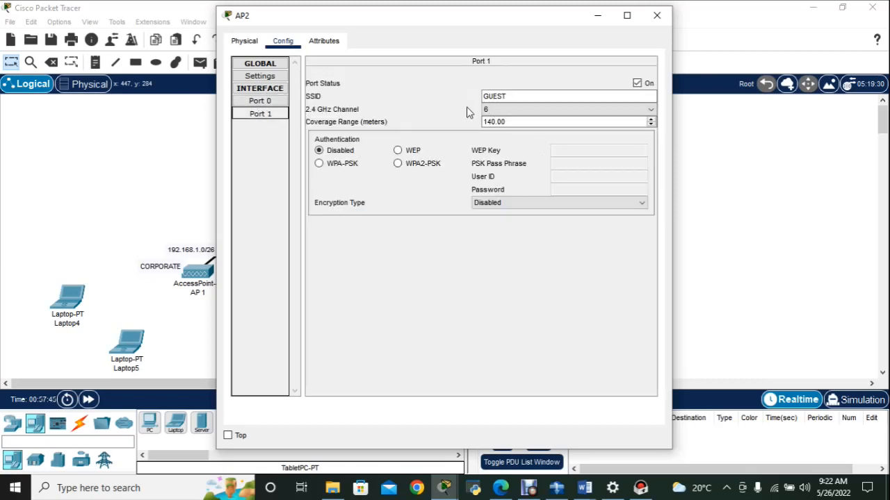
pyautogui.click(656, 16)
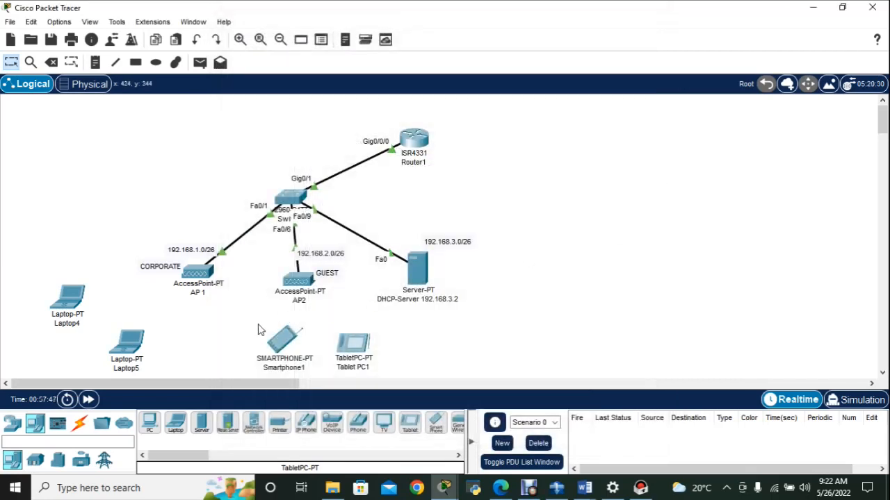
# - Set the SSID of Laptop4's Wireless0 interface to CORPORATE
pyautogui.click(68, 298)
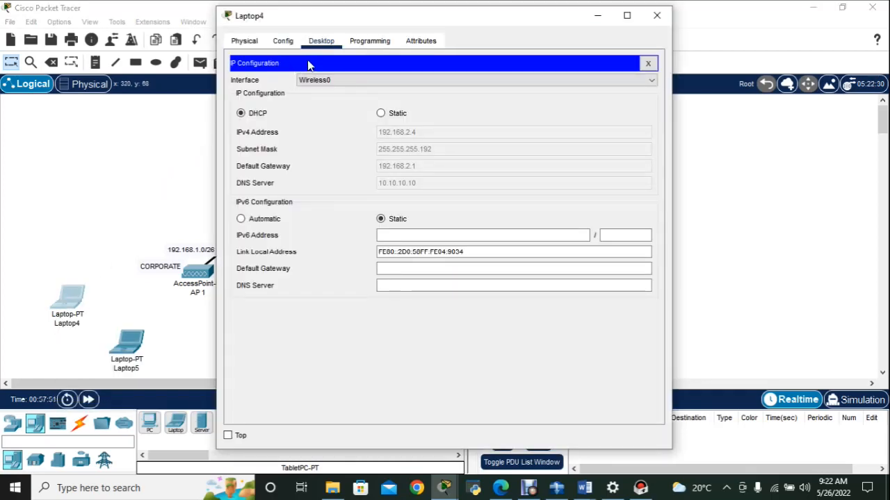
pyautogui.click(283, 41)
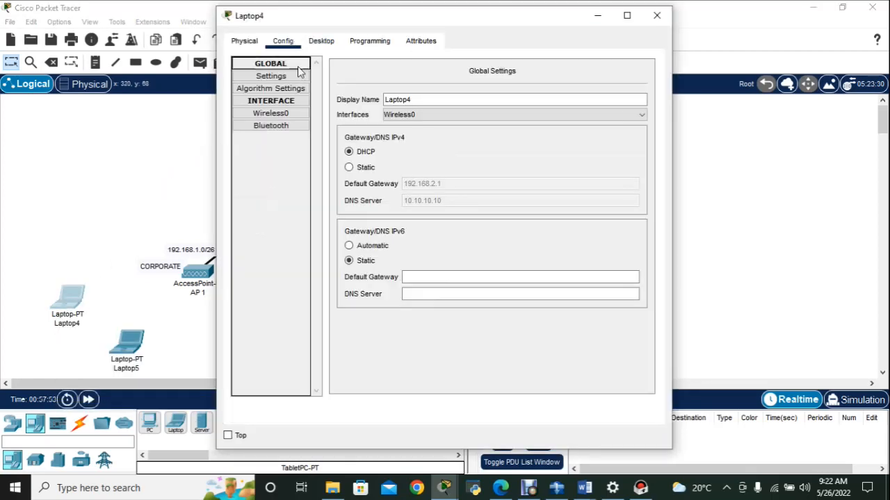
pyautogui.click(282, 115)
pyautogui.click(520, 122)
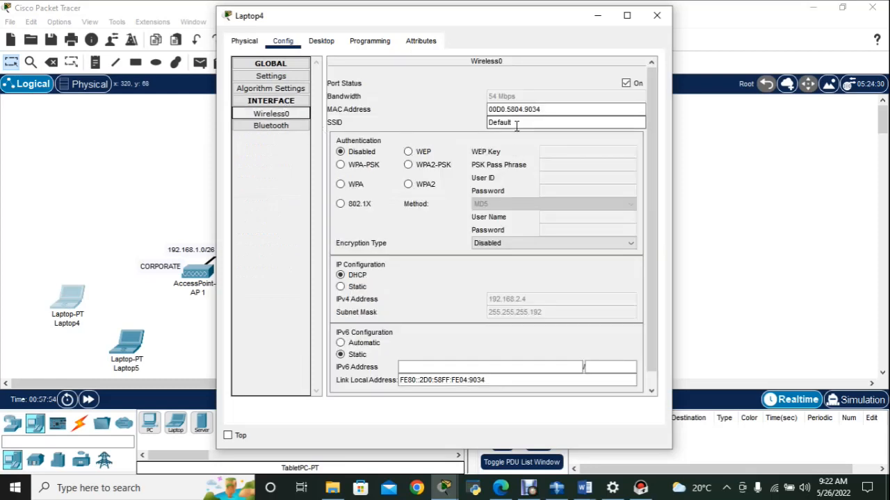
pyautogui.moveTo(520, 122); pyautogui.dragTo(486, 123)
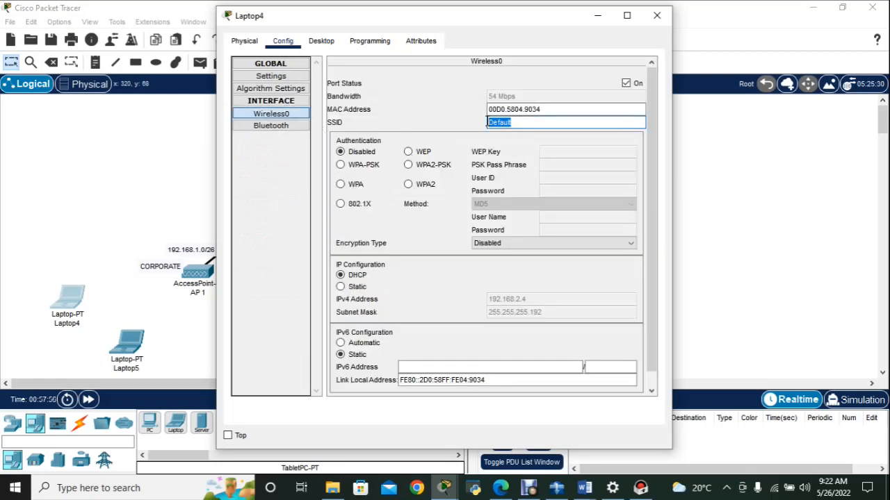
pyautogui.write('c')
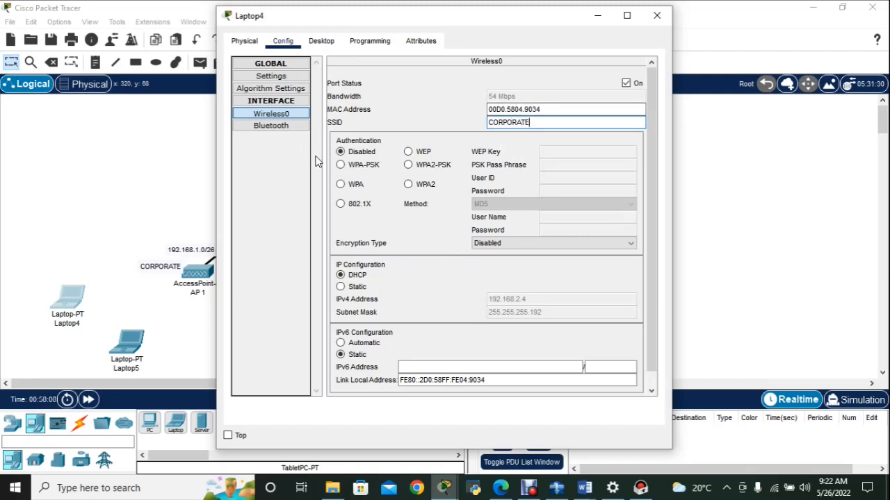
# - Set the SSID of Laptop5's Wireless0 interface to CORPORATE and return to the topology
pyautogui.click(657, 17)
pyautogui.click(129, 343)
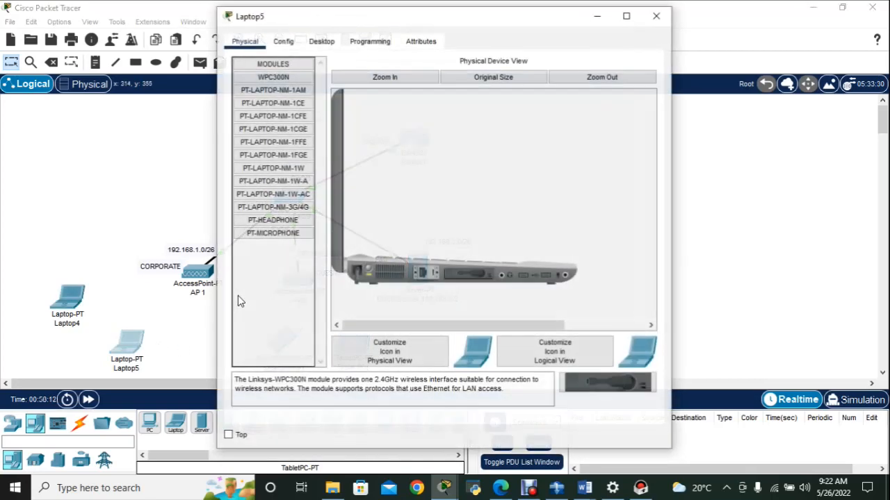
pyautogui.click(284, 42)
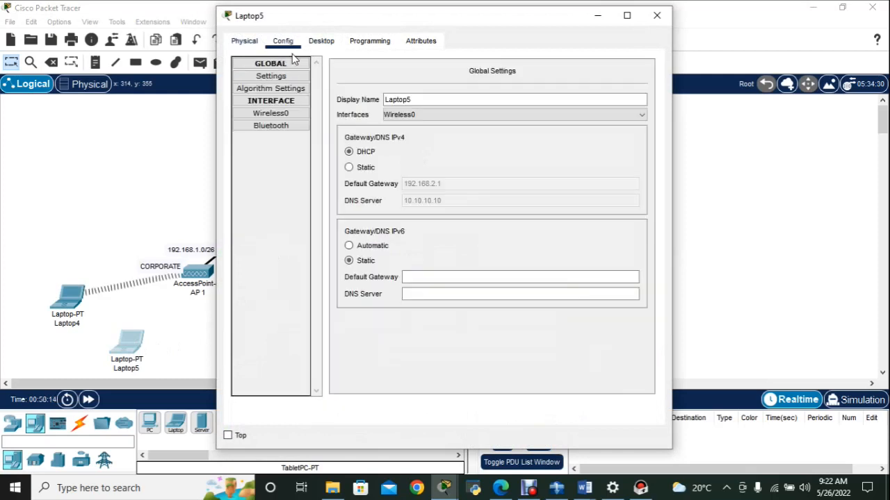
pyautogui.click(281, 101)
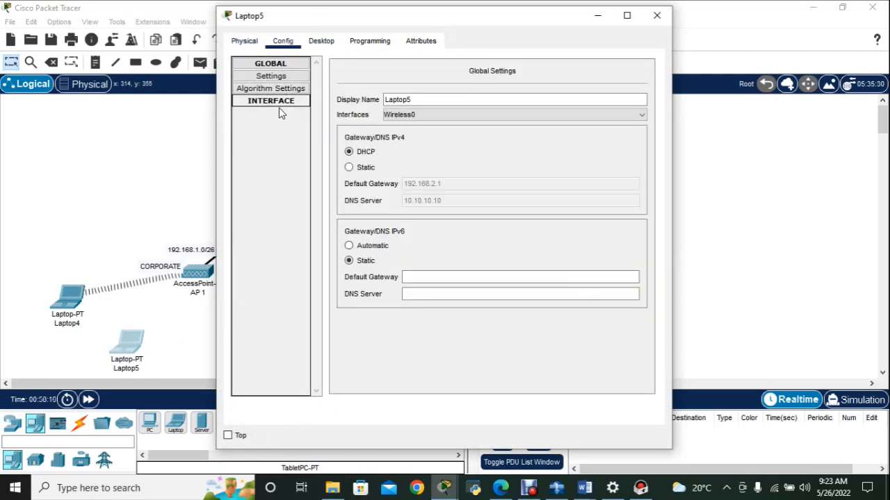
pyautogui.click(278, 102)
pyautogui.click(274, 114)
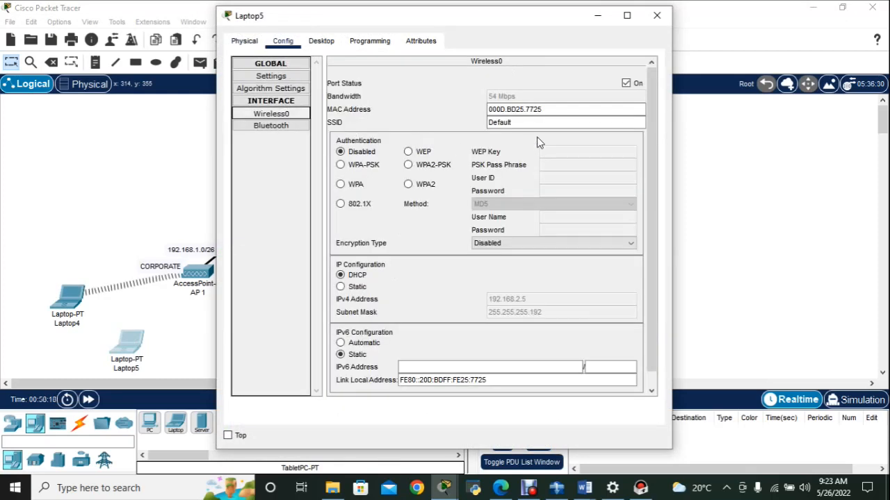
pyautogui.moveTo(526, 123); pyautogui.dragTo(470, 125)
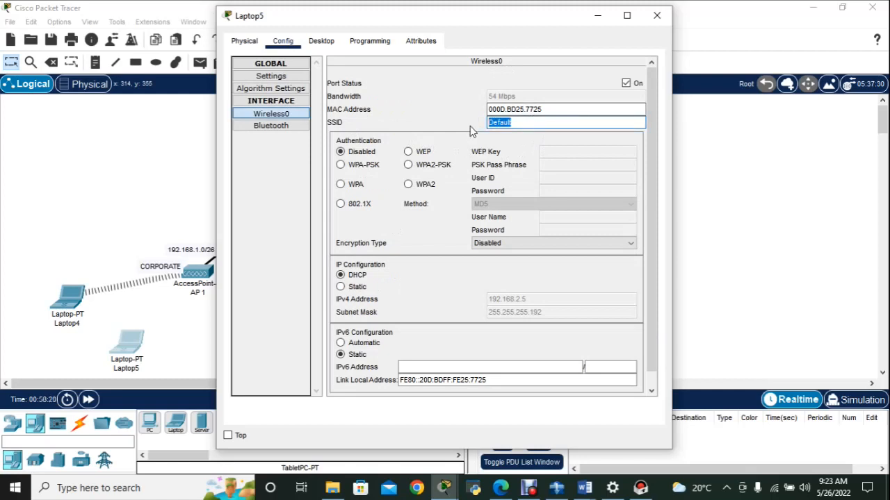
pyautogui.write('CORPORATE')
pyautogui.click(669, 15)
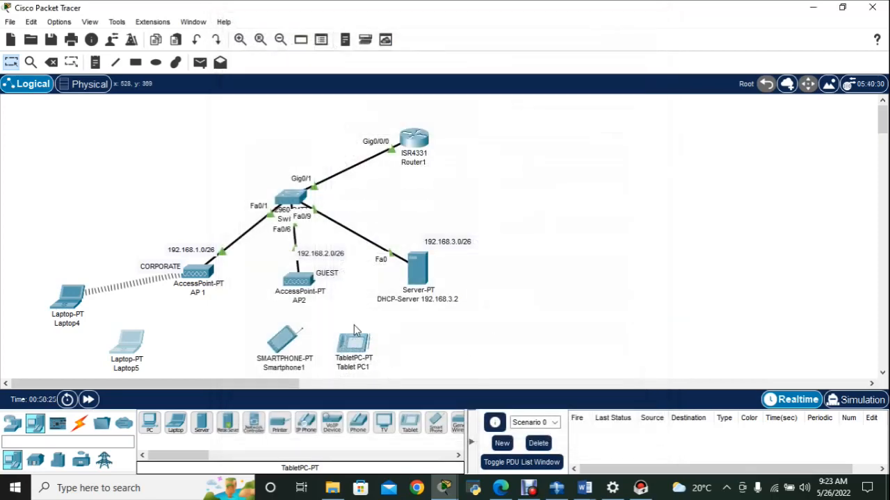
# - Set the SSID of Smartphone1's Wireless0 interface to GUEST and return to the topology
pyautogui.click(274, 346)
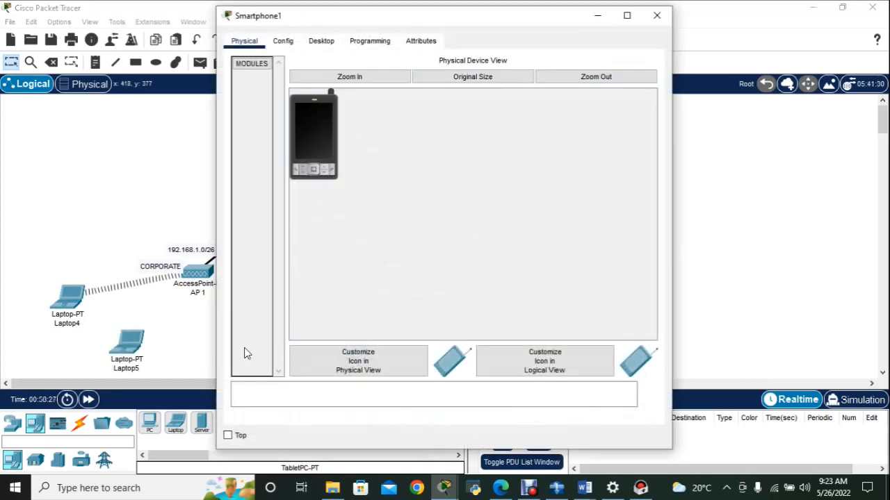
pyautogui.moveTo(499, 30); pyautogui.dragTo(677, 48)
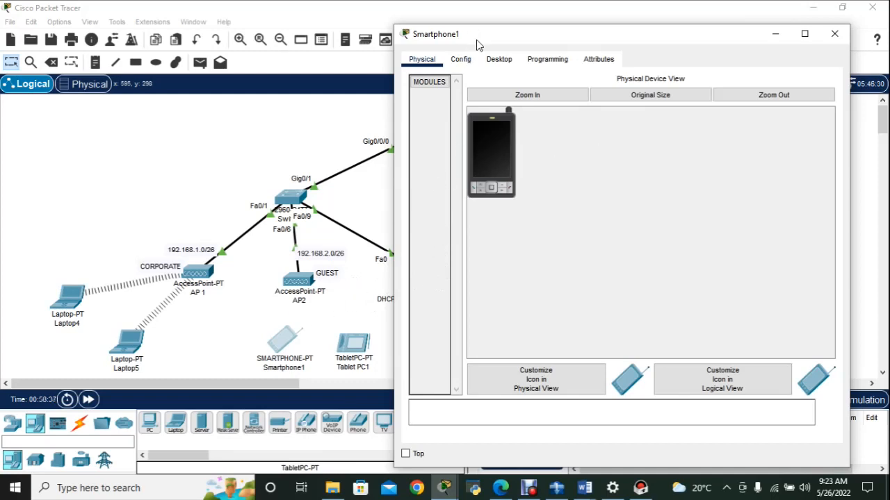
pyautogui.click(461, 61)
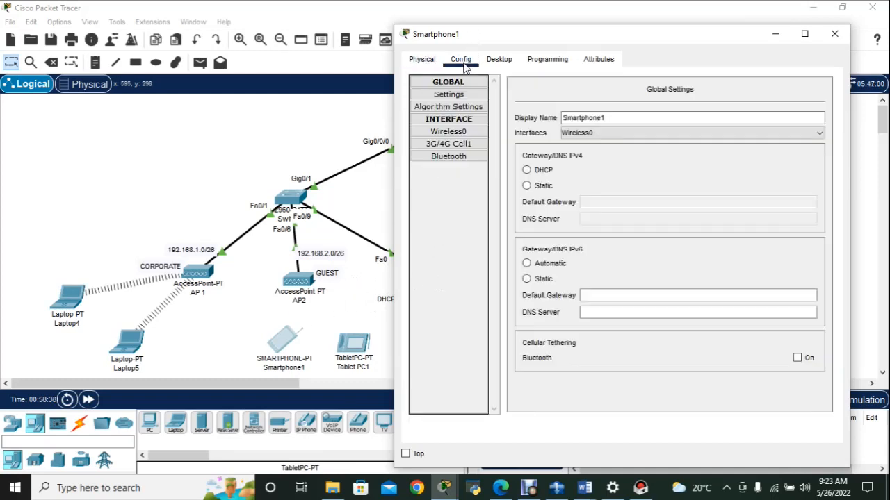
pyautogui.click(462, 132)
pyautogui.click(699, 141)
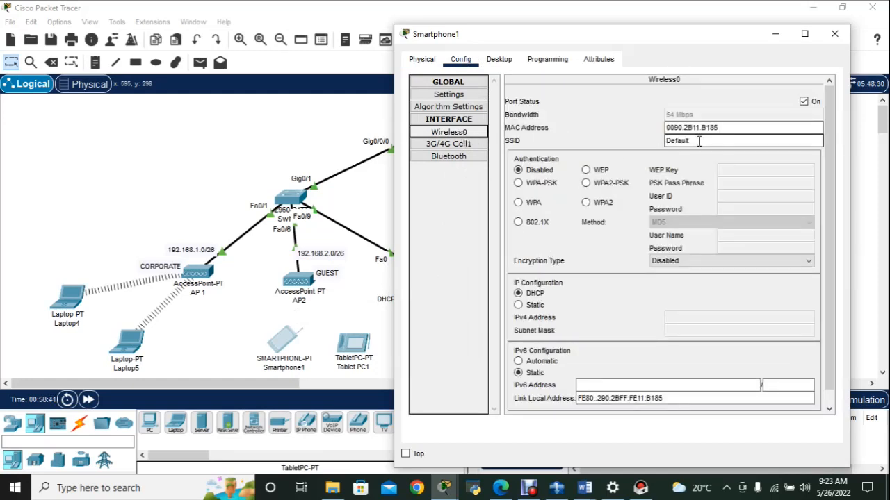
pyautogui.moveTo(698, 141); pyautogui.dragTo(665, 142)
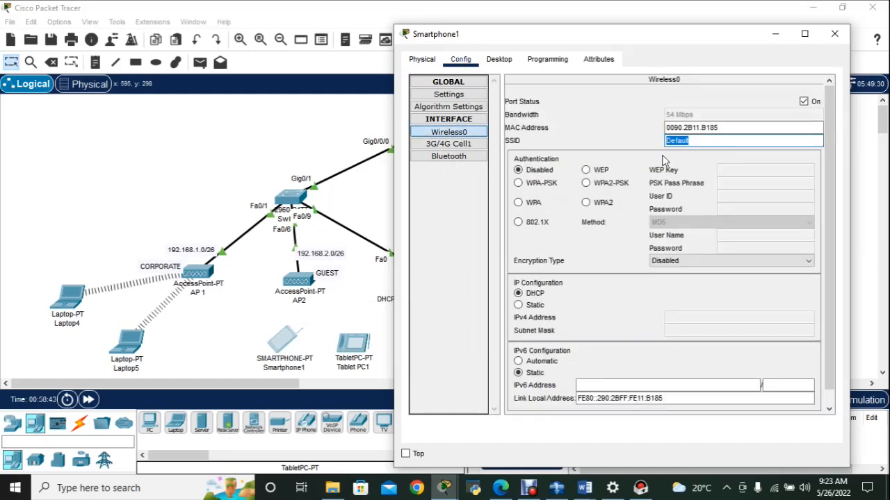
pyautogui.write('GUEST')
pyautogui.click(834, 33)
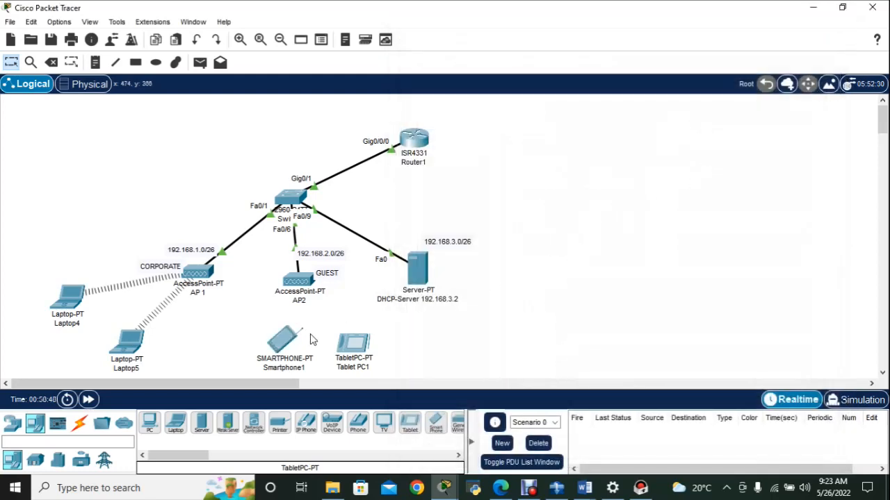
# - Set the SSID of Tablet PC1's Wireless0 interface to GUEST and return to the topology
pyautogui.click(345, 344)
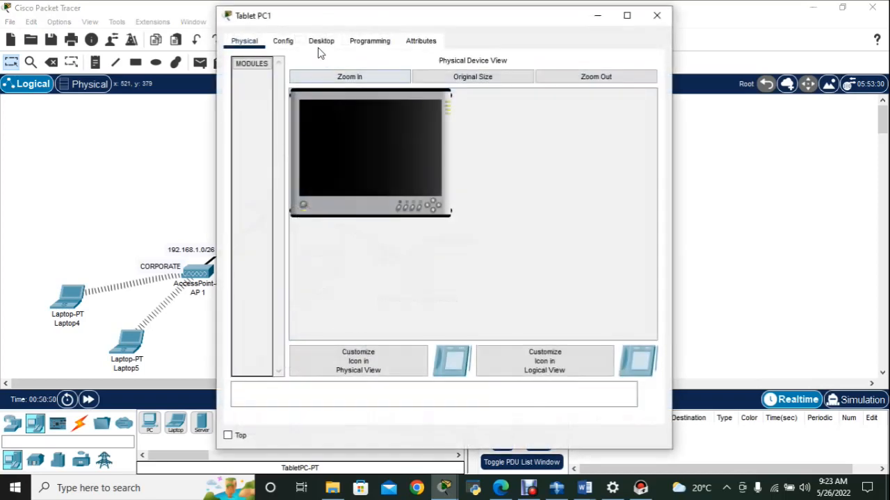
pyautogui.click(283, 42)
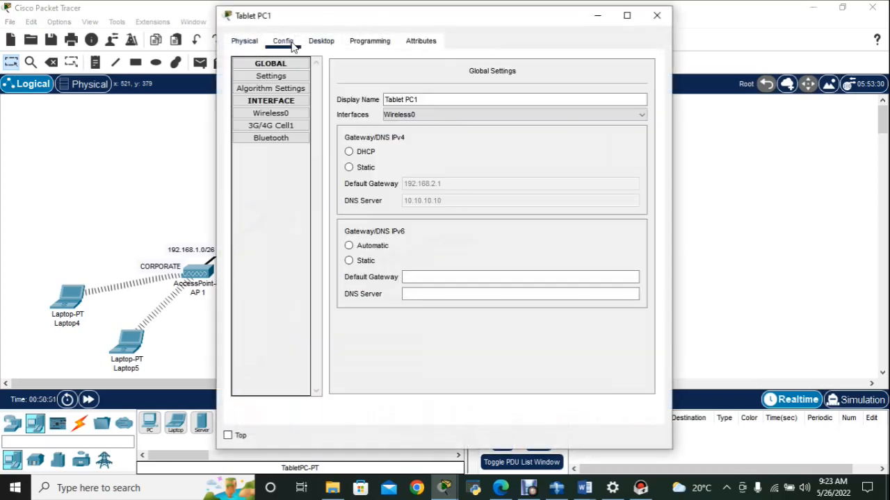
pyautogui.click(292, 115)
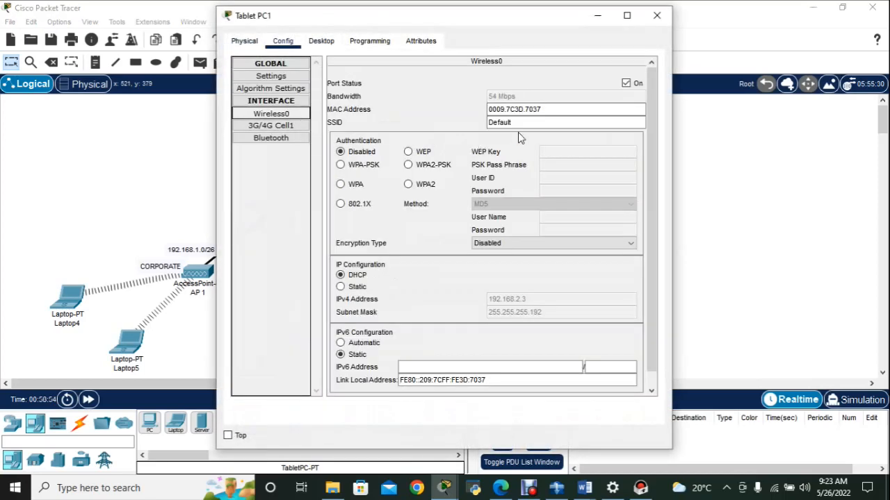
pyautogui.moveTo(516, 123); pyautogui.dragTo(476, 122)
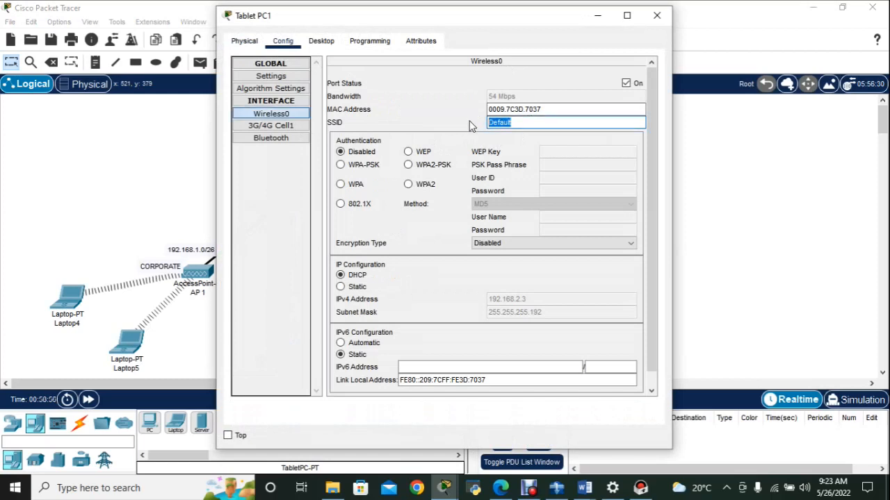
pyautogui.write('GUEST')
pyautogui.click(656, 15)
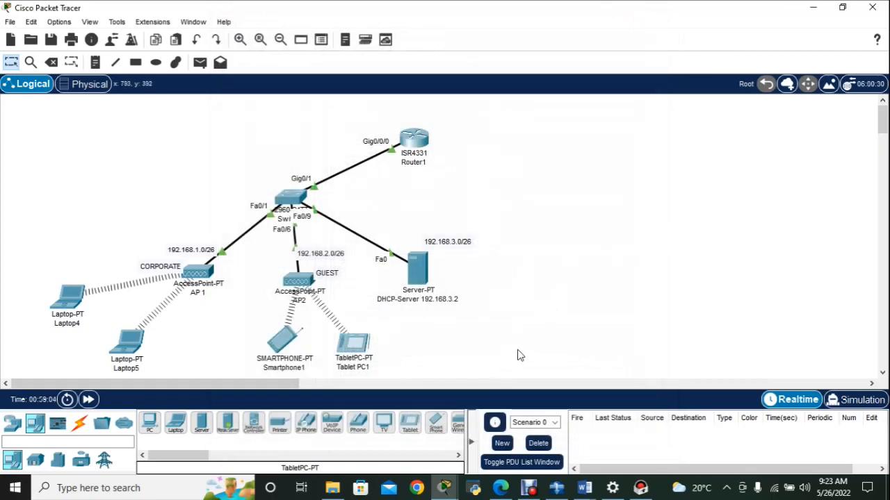
# - Check the DHCP-assigned IP configuration of Laptop4's wireless interface
pyautogui.click(72, 298)
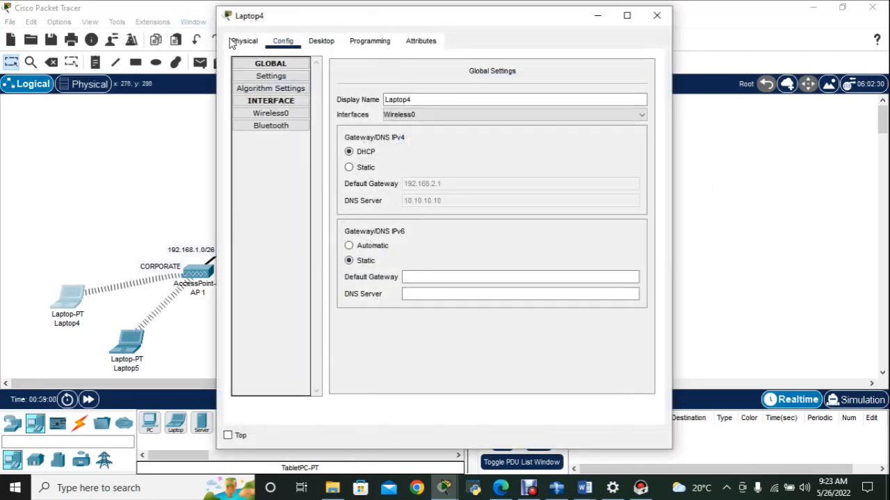
pyautogui.click(243, 42)
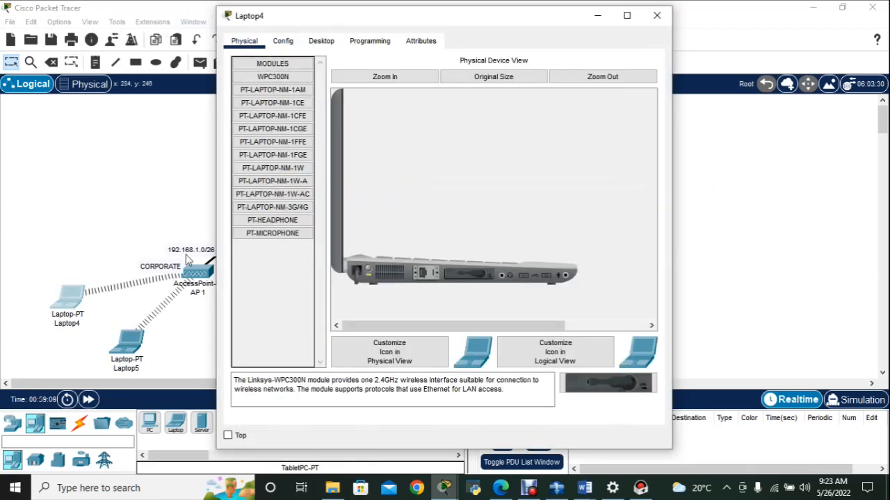
pyautogui.click(299, 42)
pyautogui.click(331, 46)
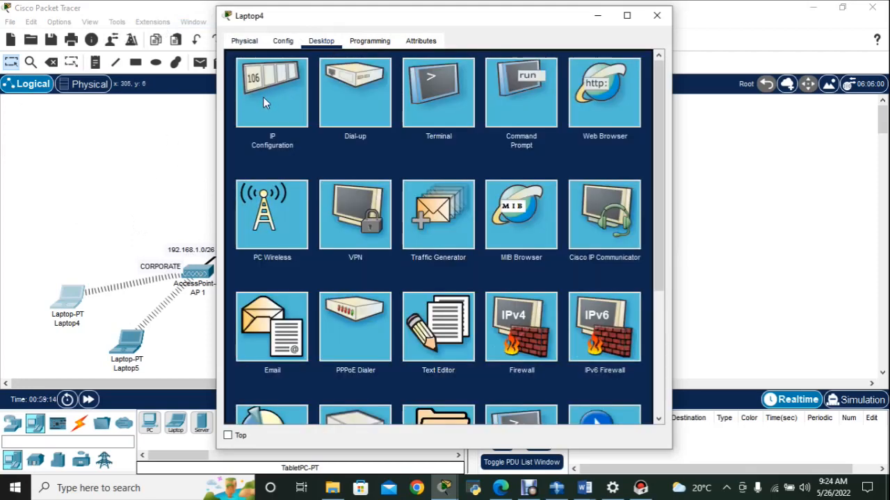
pyautogui.click(262, 96)
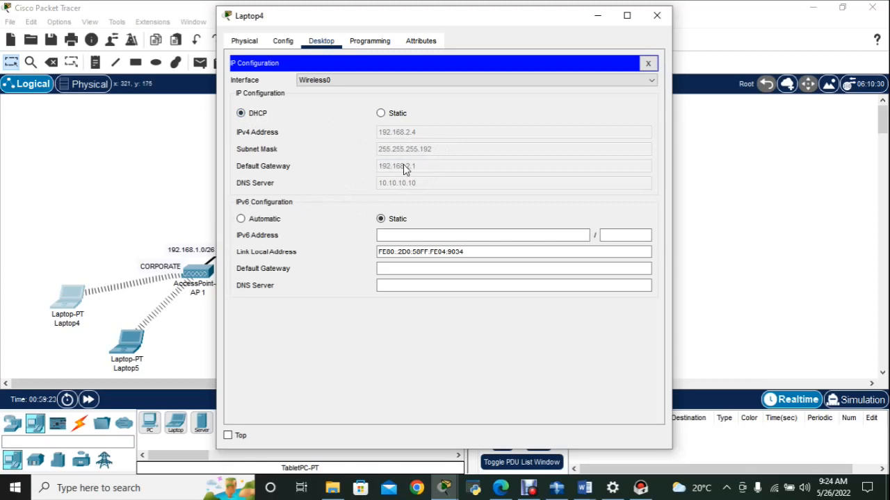
pyautogui.click(48, 154)
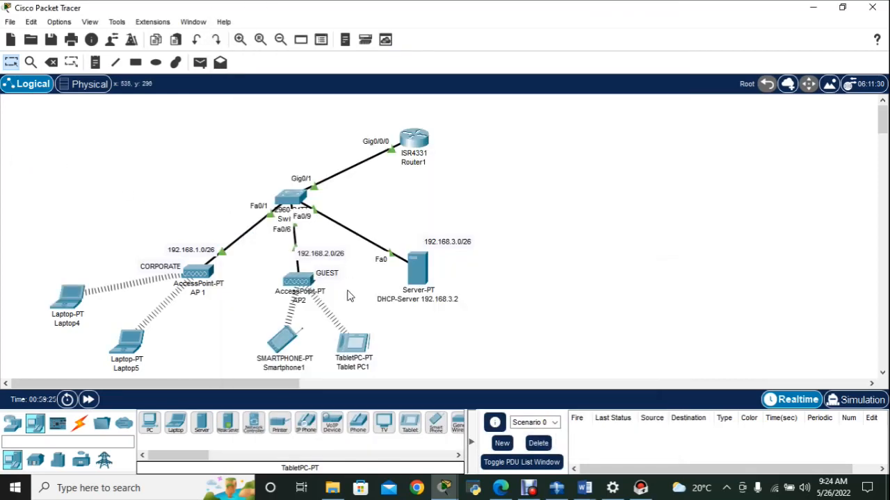
# - Inspect the physical device view and global settings of AP2
pyautogui.click(305, 279)
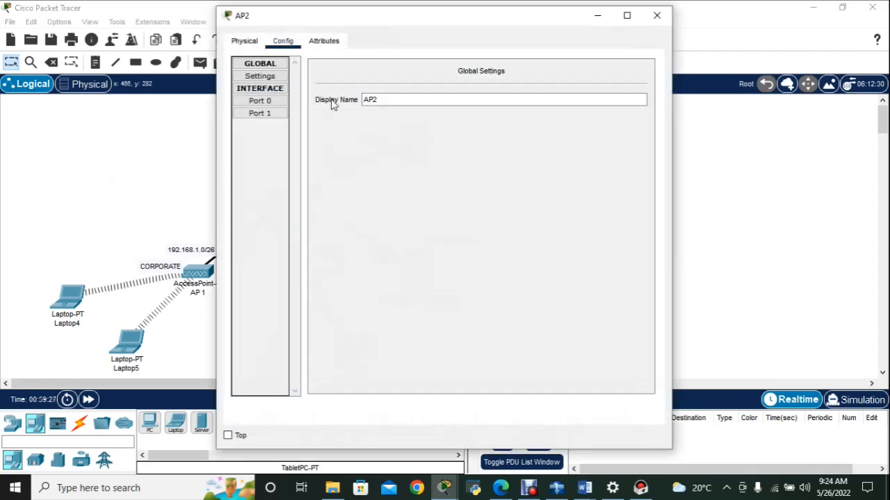
pyautogui.click(245, 42)
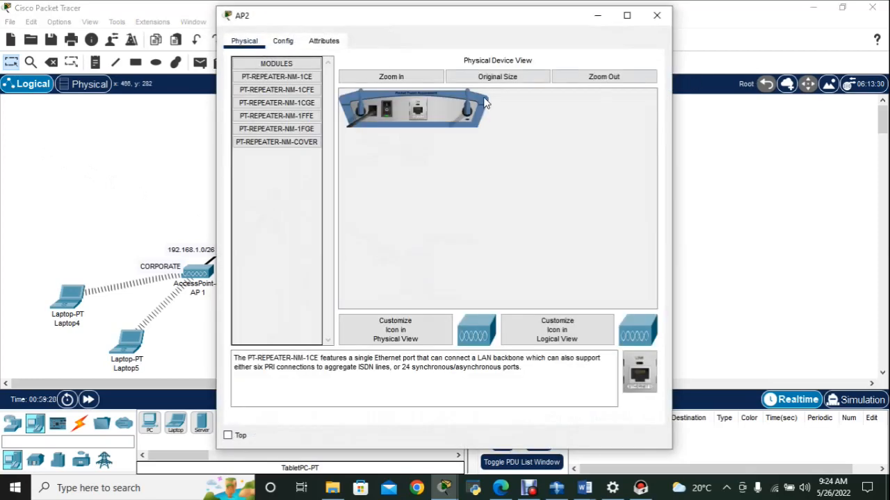
pyautogui.click(653, 17)
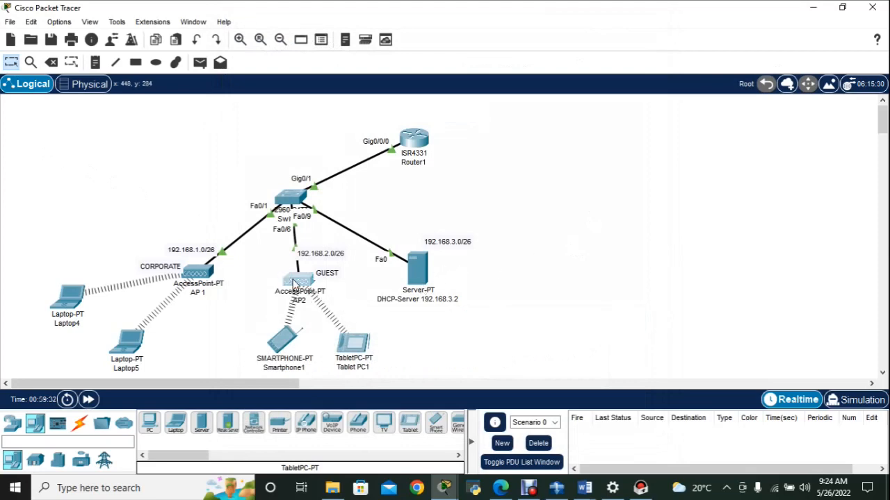
pyautogui.click(293, 281)
pyautogui.click(284, 41)
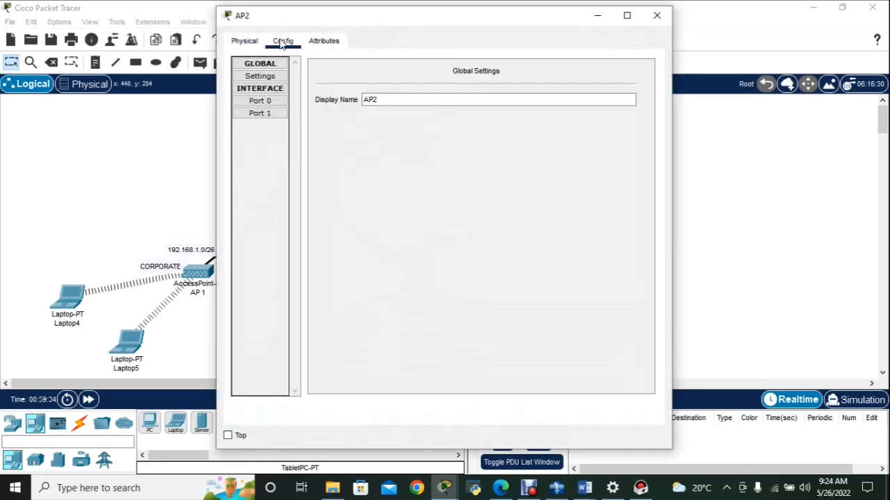
pyautogui.click(245, 41)
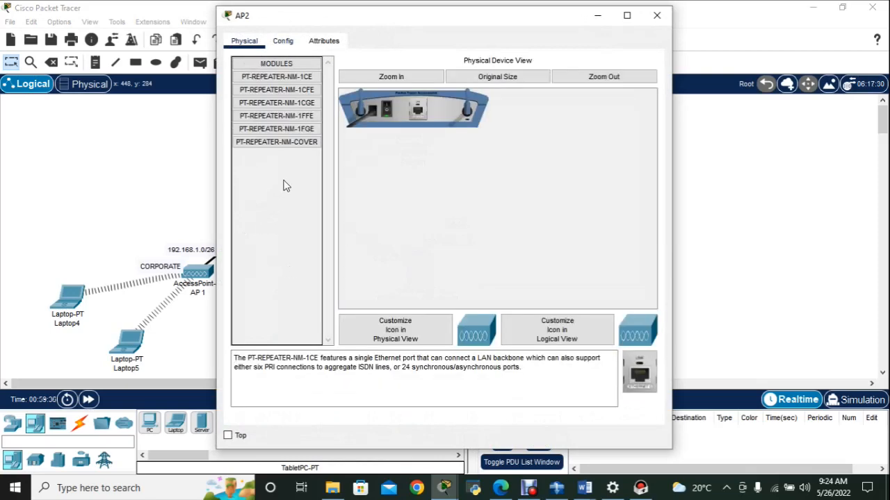
pyautogui.click(155, 139)
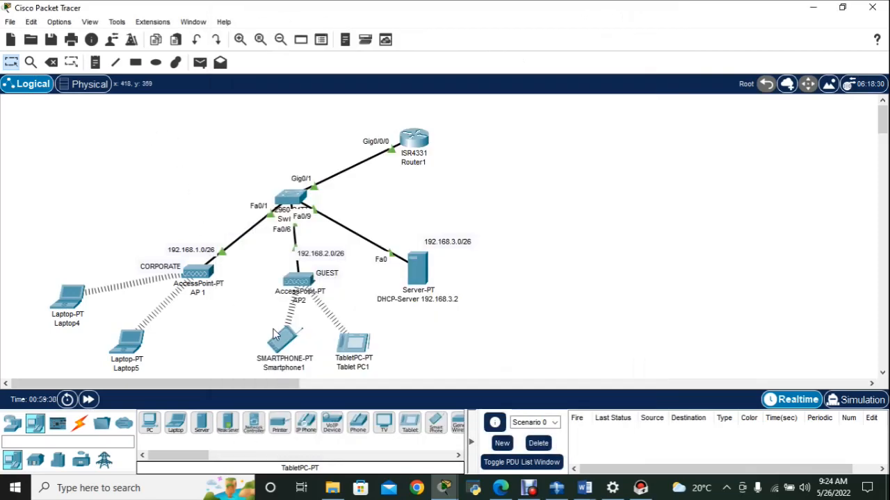
# - Renew Smartphone1's IPv4 settings by switching from DHCP to Static and back to DHCP, and check its IP configuration
pyautogui.click(277, 338)
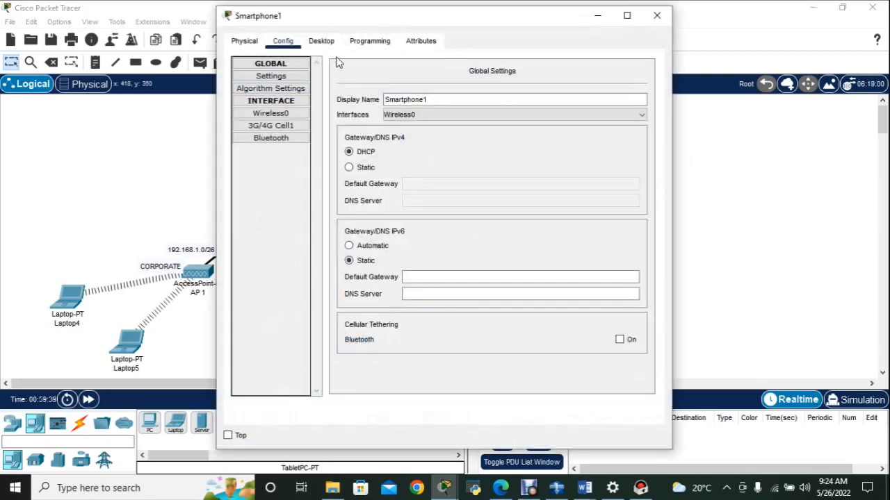
pyautogui.click(349, 168)
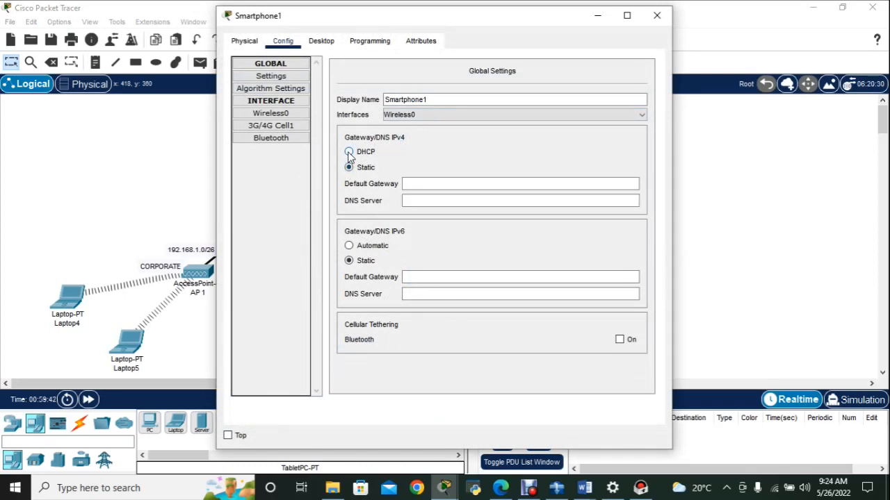
pyautogui.click(353, 152)
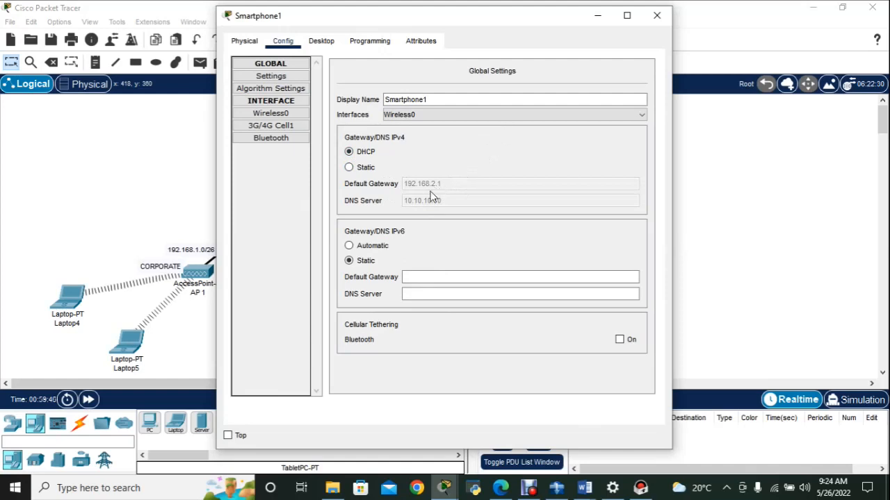
pyautogui.click(313, 44)
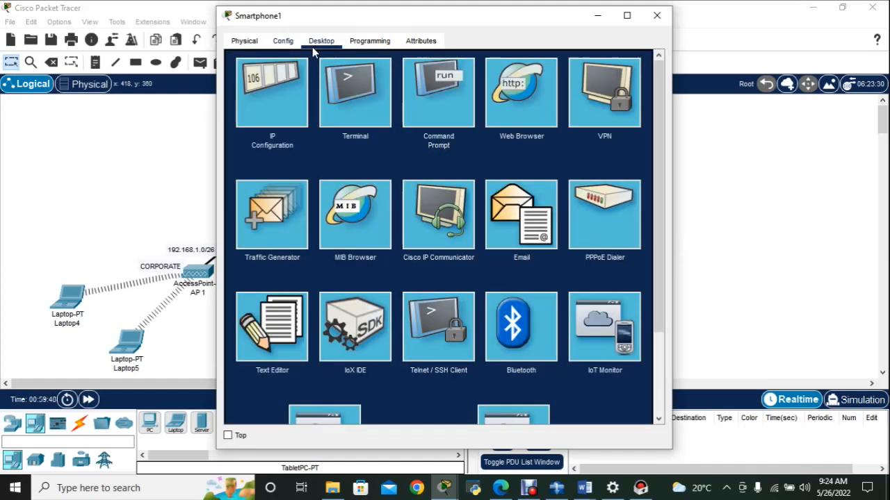
pyautogui.click(274, 103)
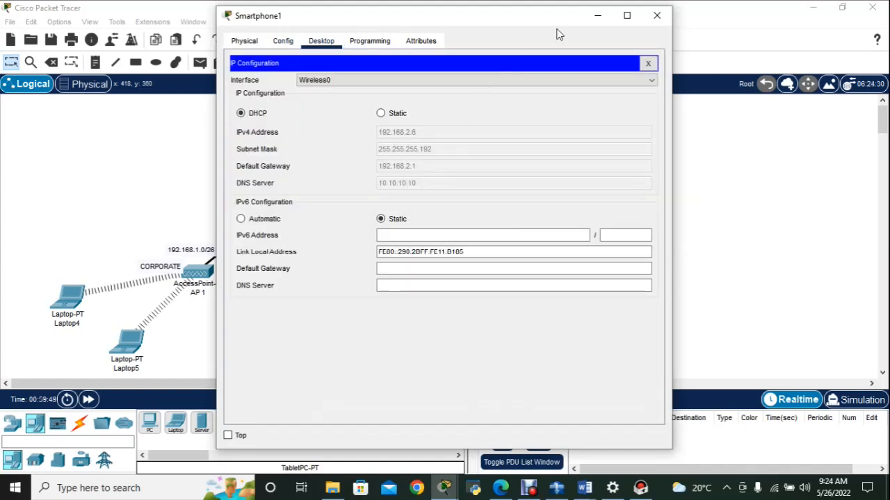
pyautogui.click(656, 14)
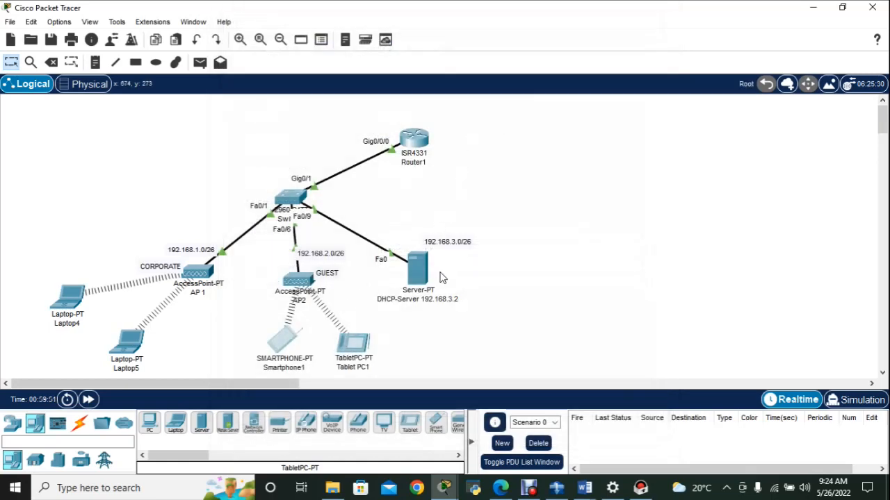
# - Inspect the DHCP server's services and global gateway settings, and glance at AP2's physical device view
pyautogui.click(420, 273)
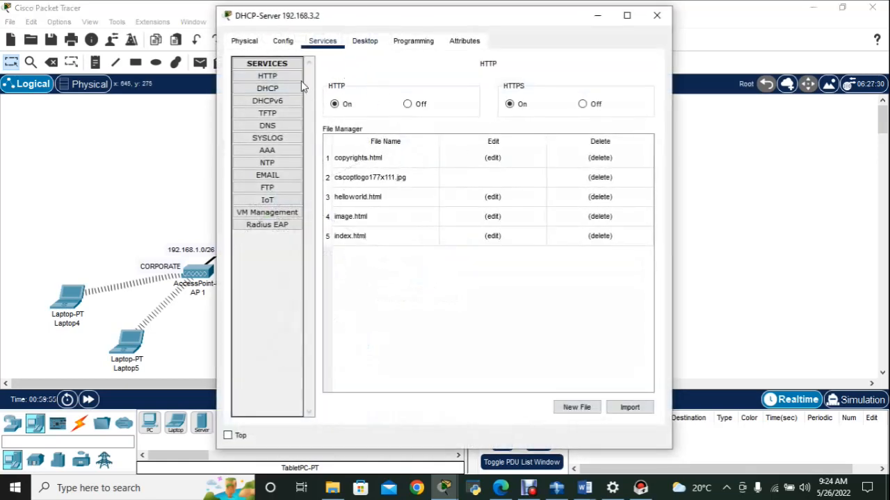
pyautogui.click(291, 44)
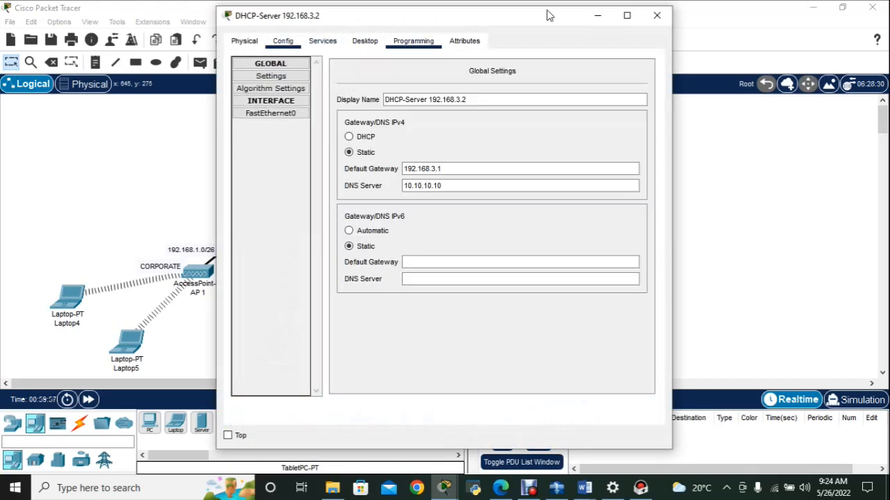
pyautogui.click(656, 15)
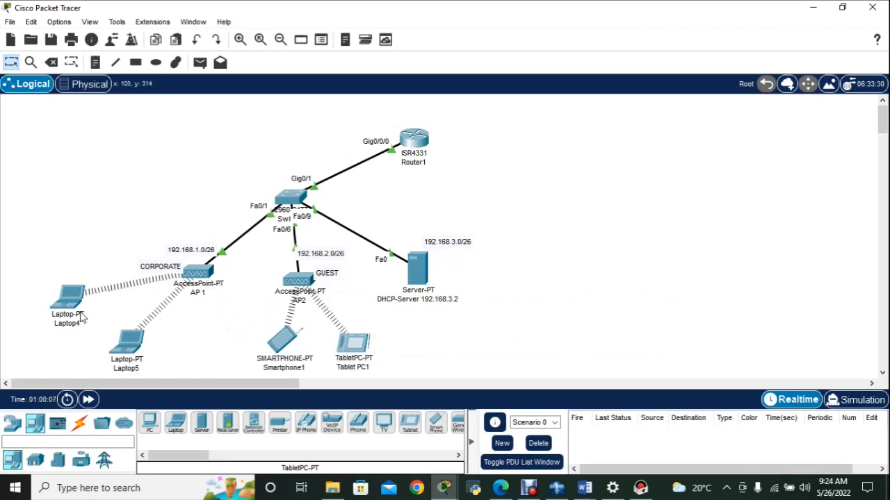
pyautogui.click(303, 280)
pyautogui.click(656, 14)
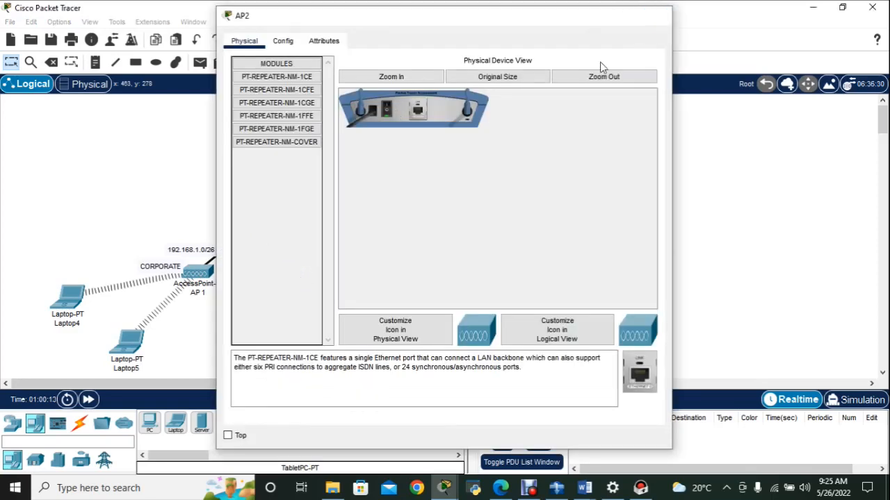
# - Check Smartphone1's IP configuration and Tablet PC1's global Gateway/DNS settings
pyautogui.click(295, 281)
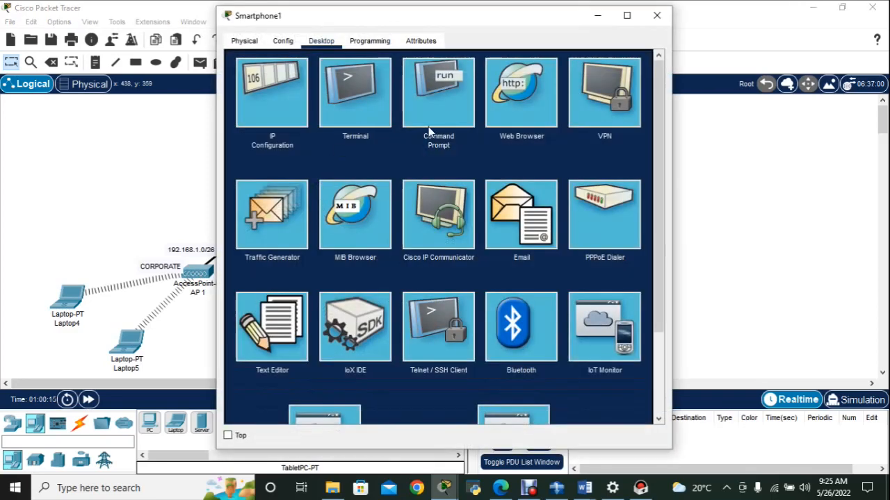
pyautogui.click(275, 104)
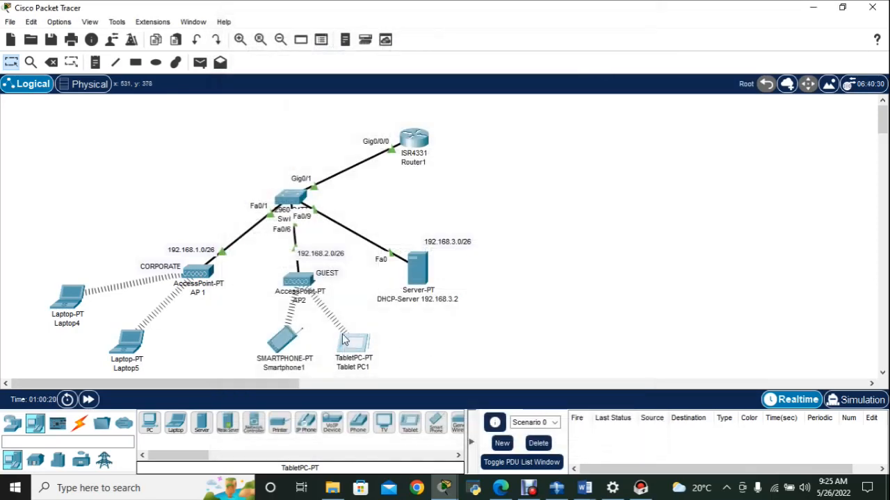
pyautogui.click(353, 343)
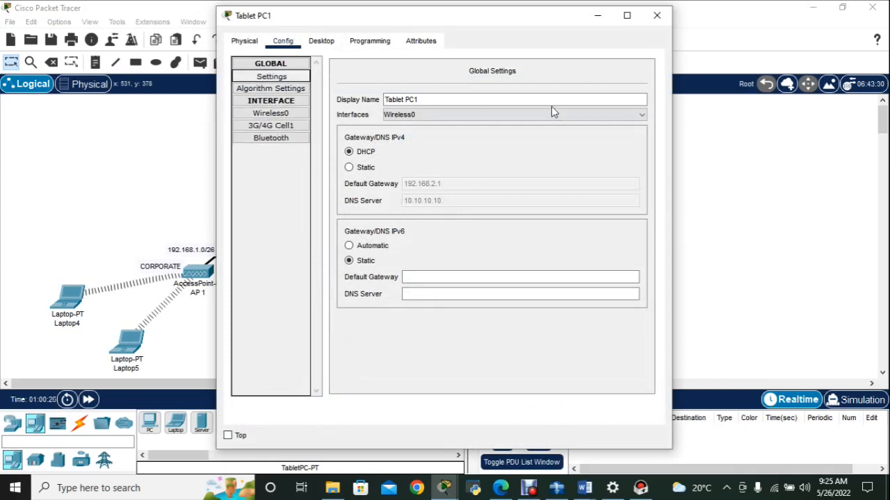
pyautogui.click(657, 14)
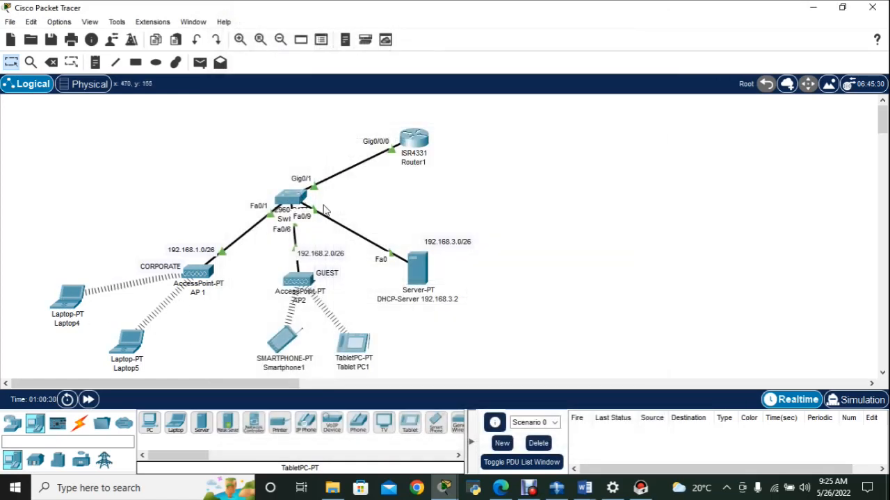
# - Review the subinterface encapsulation, IP address and helper-address commands in Router1's CLI history
pyautogui.click(413, 139)
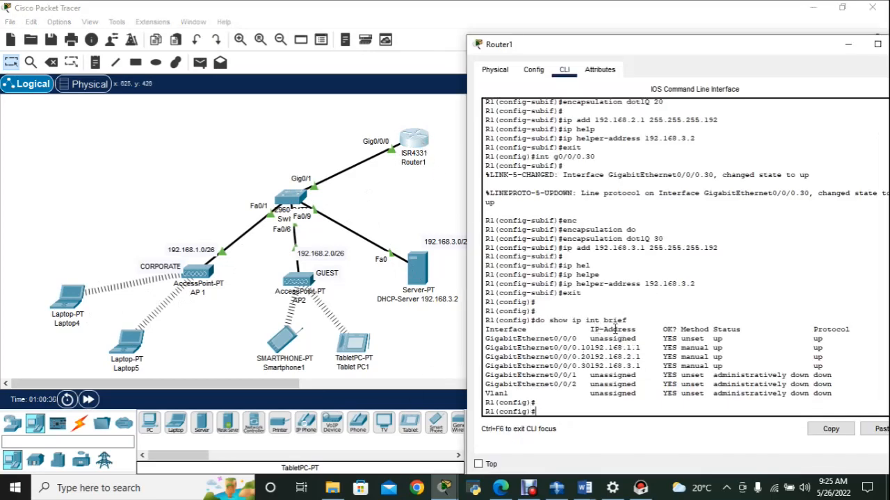
pyautogui.scroll(3, 615, 329)
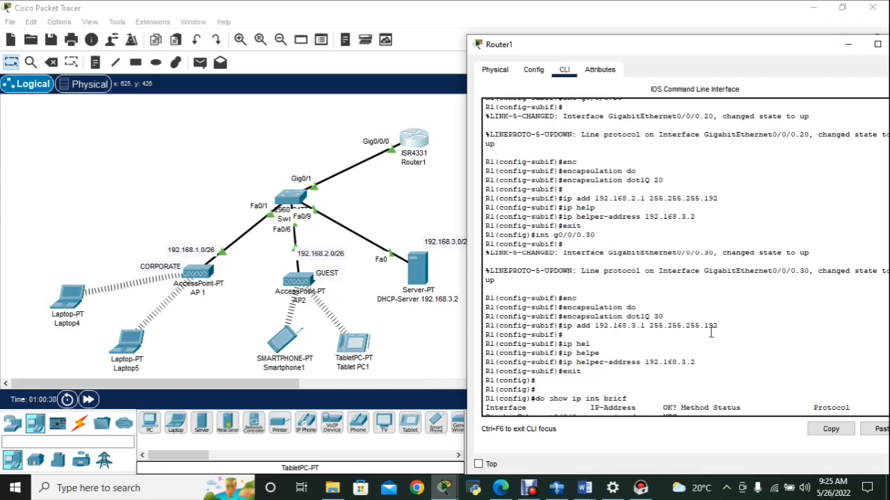
pyautogui.scroll(-2, 690, 352)
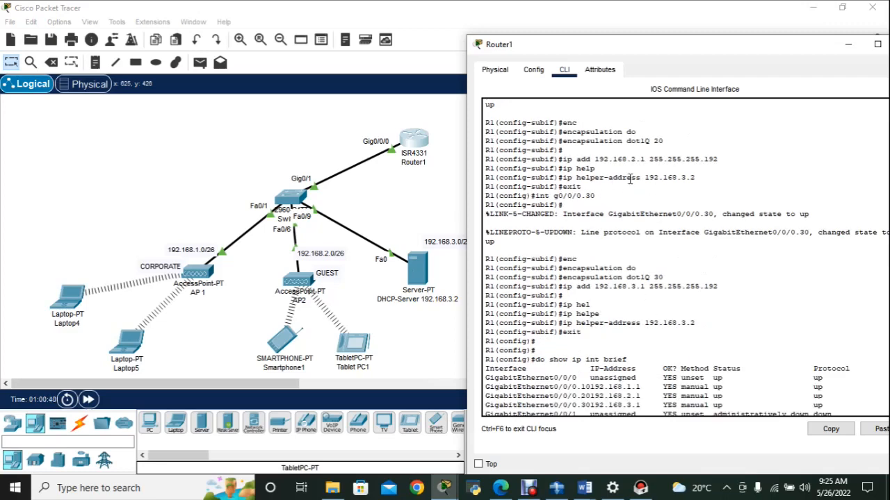
pyautogui.scroll(4, 650, 164)
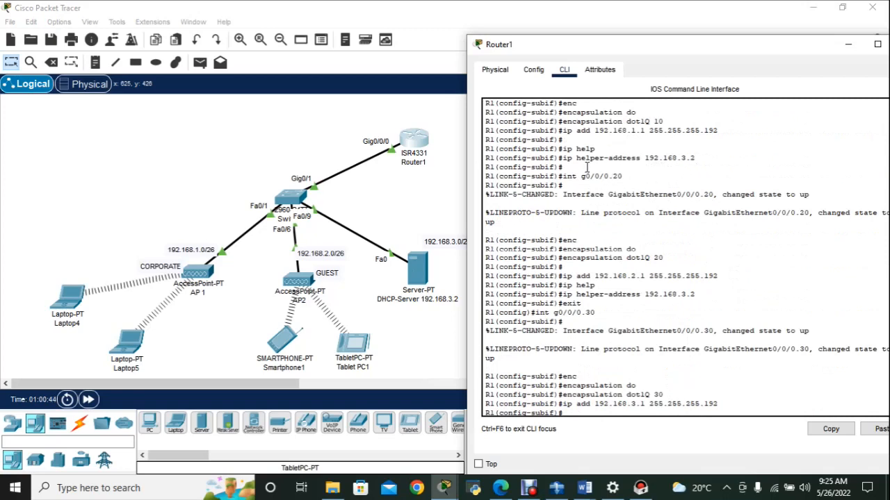
pyautogui.scroll(2, 587, 167)
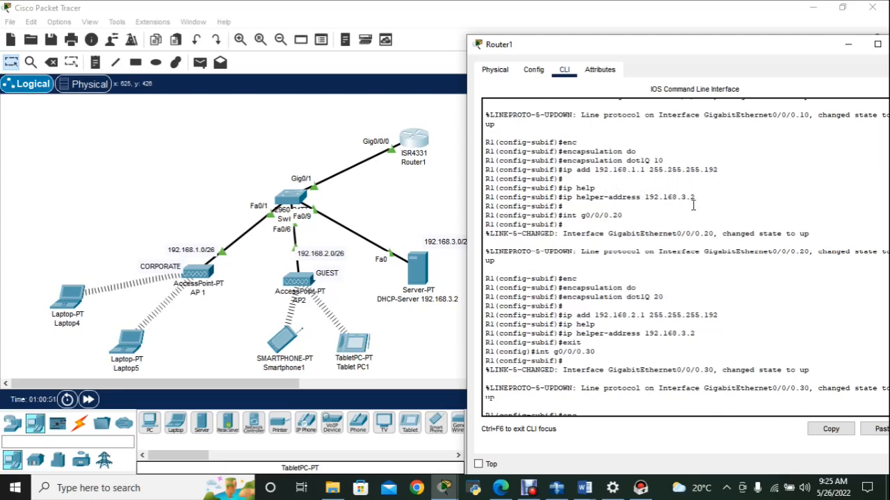
pyautogui.click(439, 219)
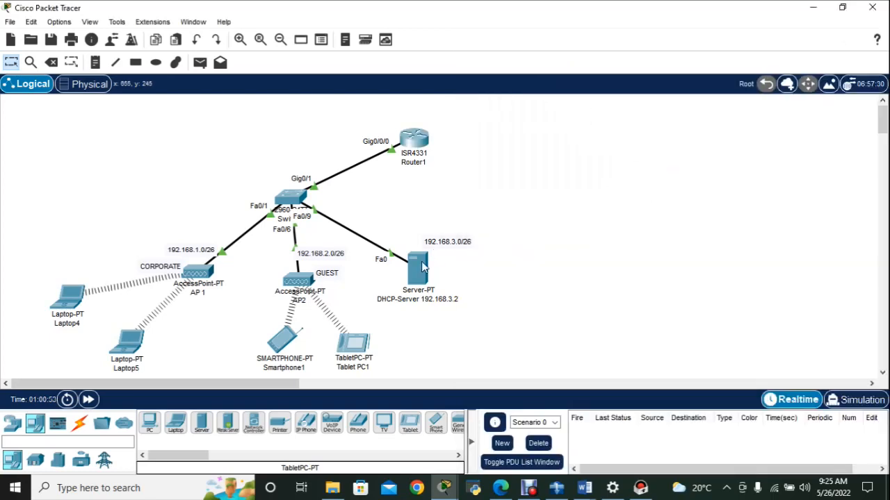
# - Review the DHCP server's serverPool1 settings, widening the DNS Server and Start IP Address columns of the pool table
pyautogui.click(417, 268)
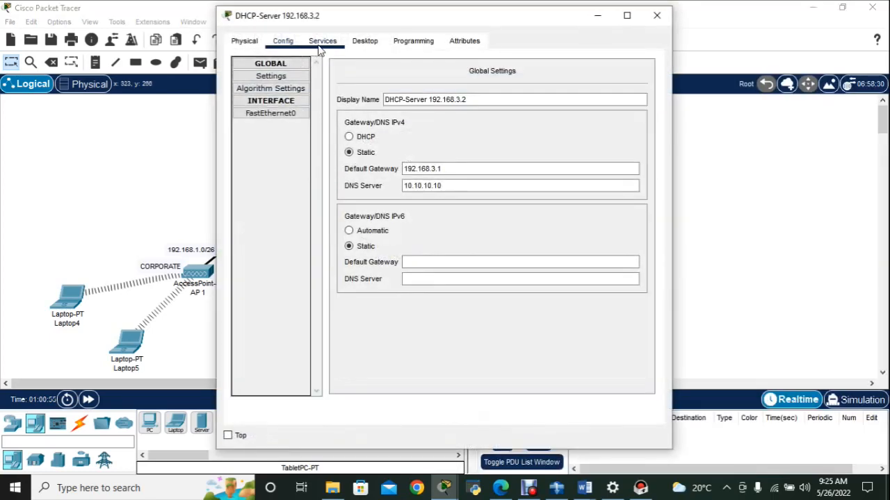
pyautogui.click(322, 41)
pyautogui.click(278, 89)
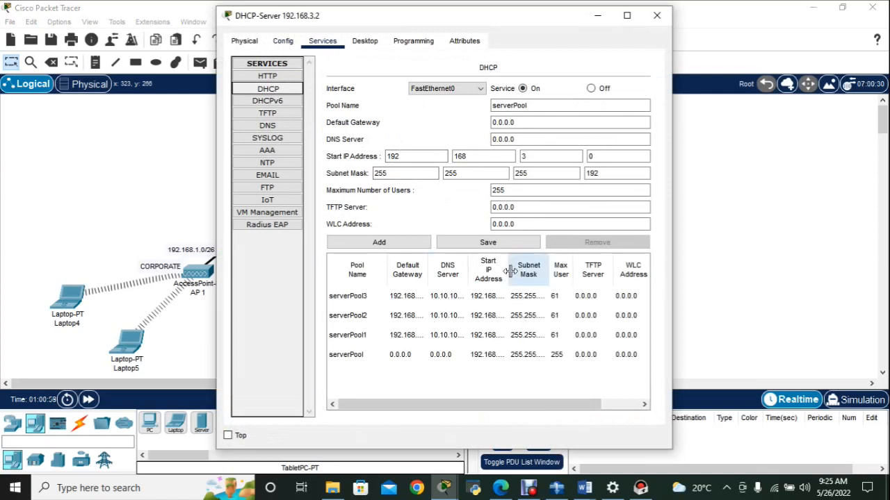
pyautogui.moveTo(508, 270); pyautogui.dragTo(528, 266)
pyautogui.click(495, 339)
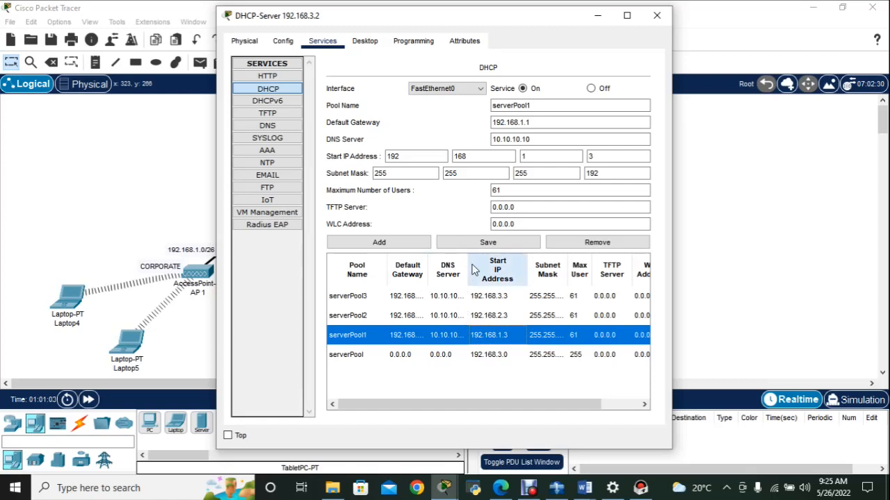
pyautogui.moveTo(467, 270); pyautogui.dragTo(486, 269)
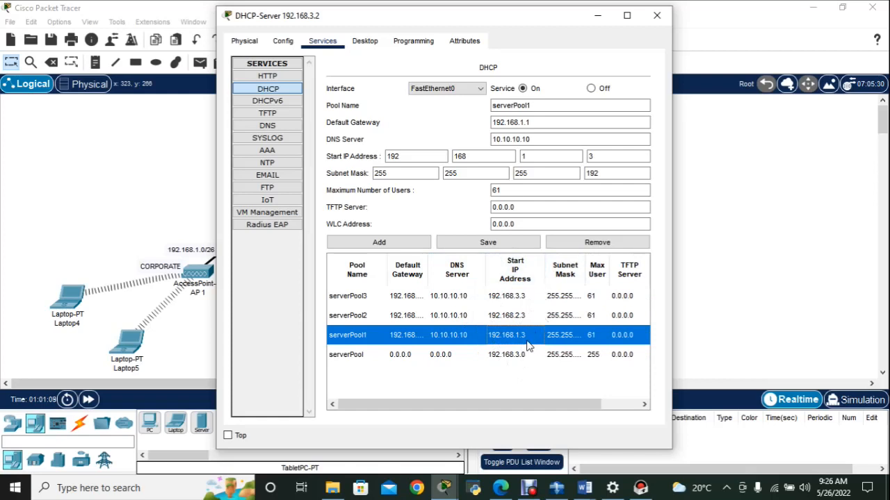
pyautogui.click(531, 122)
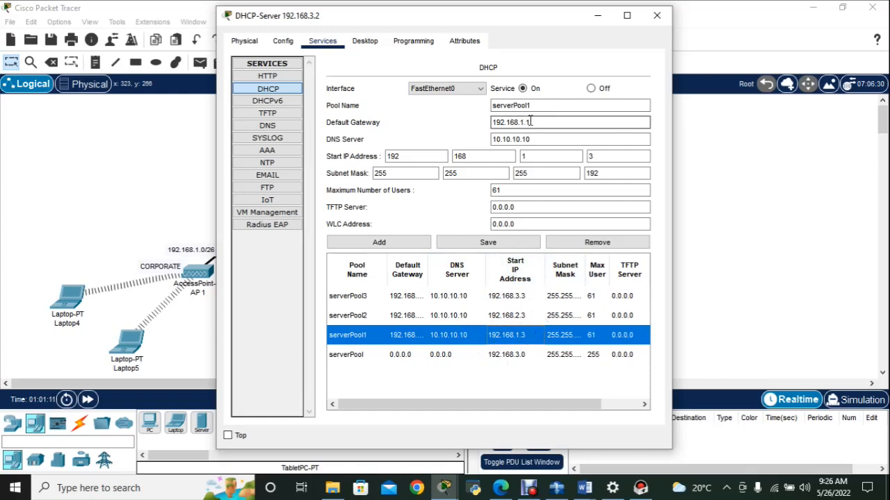
pyautogui.click(547, 137)
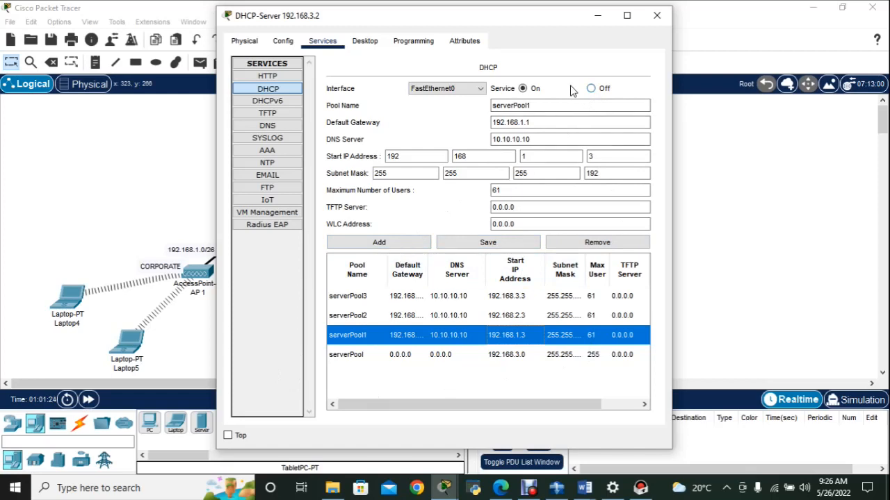
# - Restart the server's DHCP service by switching it off and back on, and return to the topology
pyautogui.click(591, 89)
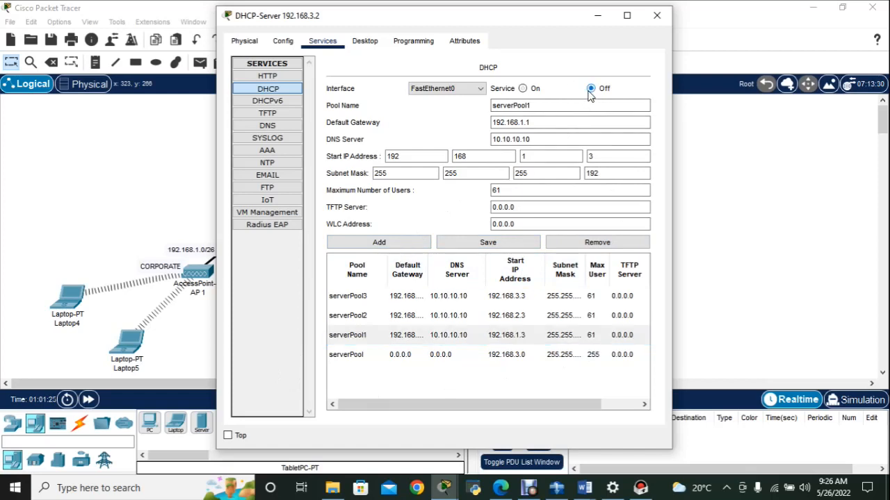
pyautogui.click(524, 89)
pyautogui.click(191, 351)
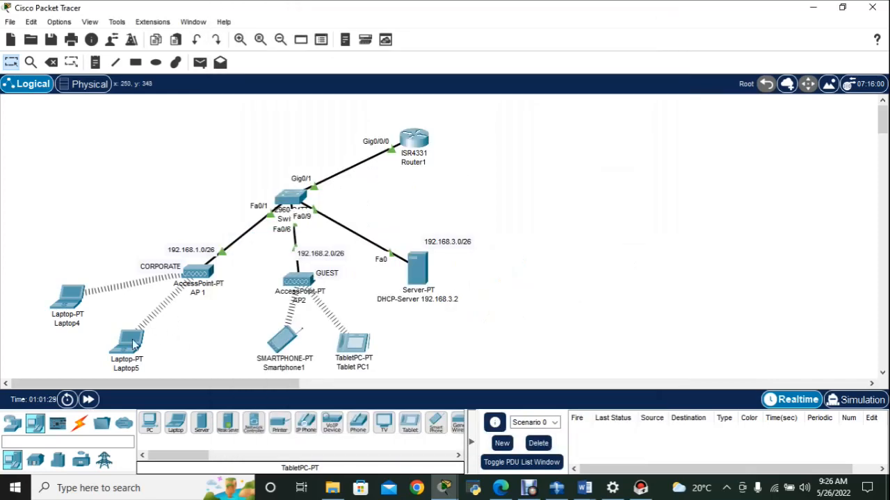
# - Check the IP configuration of Laptop4's Wireless0 interface and reopen it to refresh the view
pyautogui.click(69, 305)
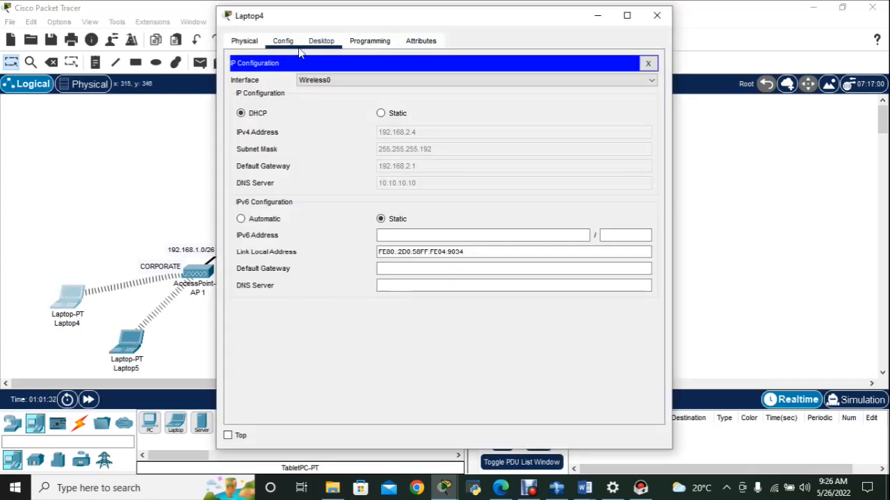
pyautogui.click(648, 63)
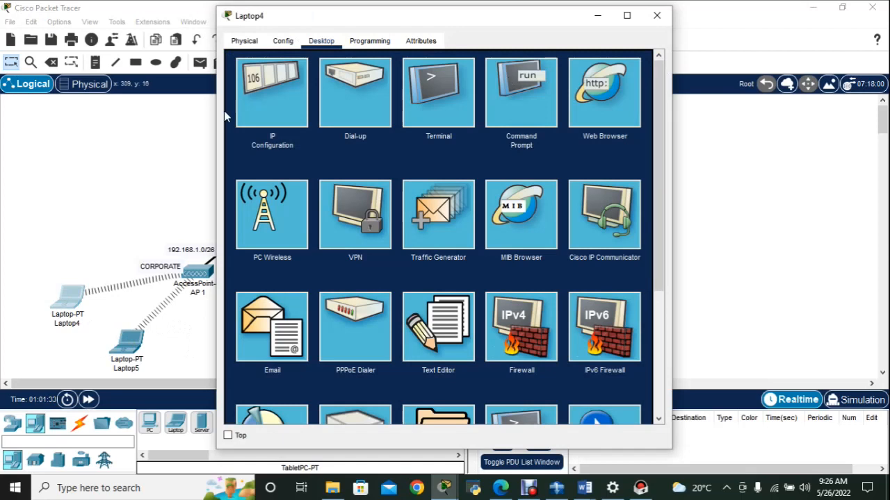
pyautogui.click(305, 112)
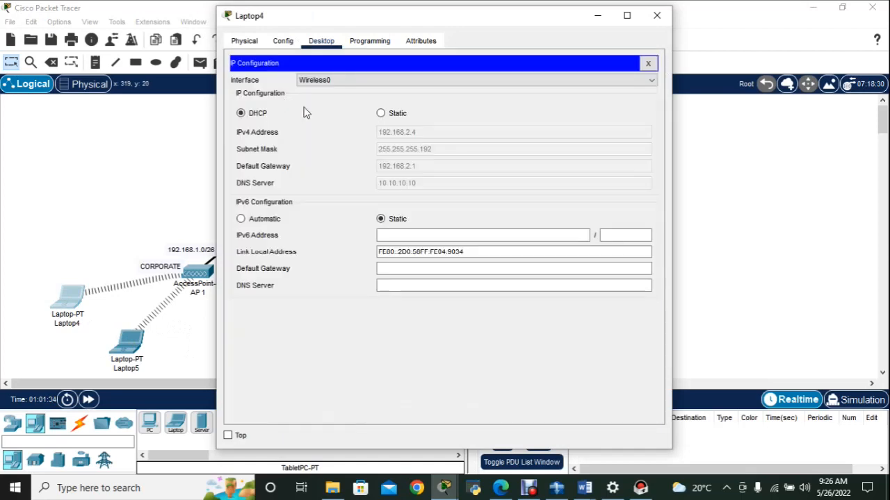
# - Ping 192.168.1.1 from Laptop4's command prompt
pyautogui.click(648, 63)
pyautogui.click(524, 97)
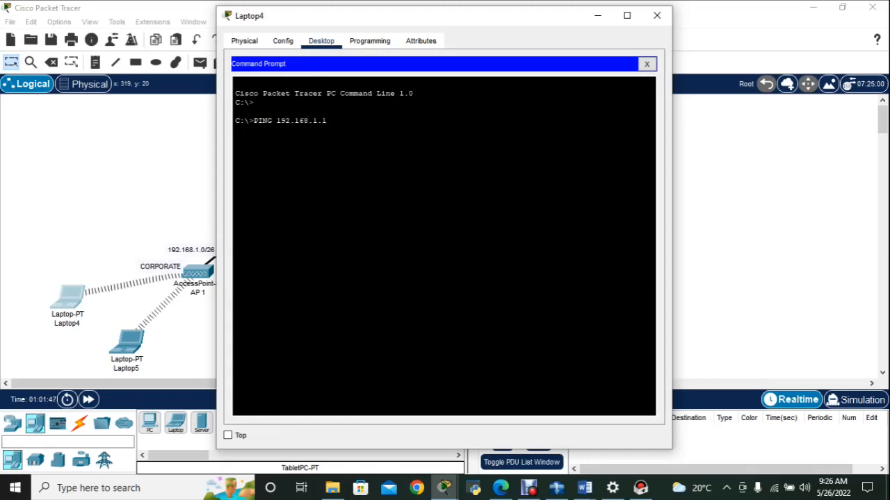
pyautogui.press('Return')
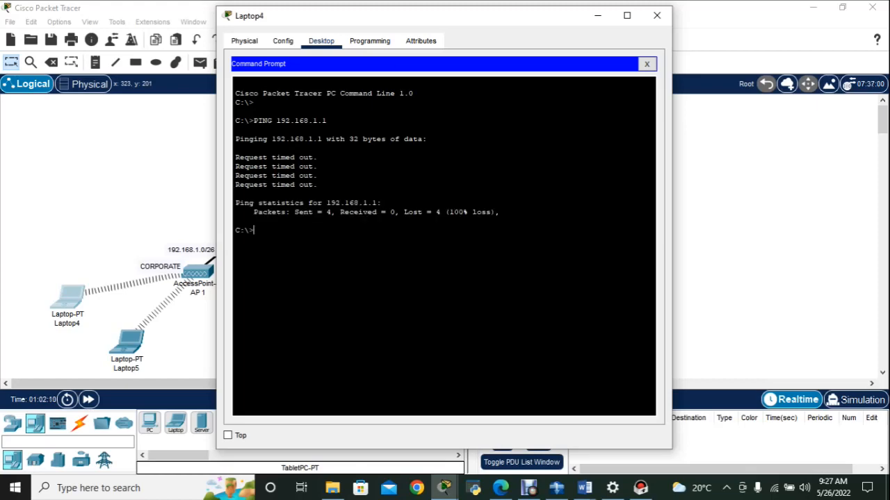
# - Check the SSID and authentication settings of Port 1 on AP 1
pyautogui.click(195, 273)
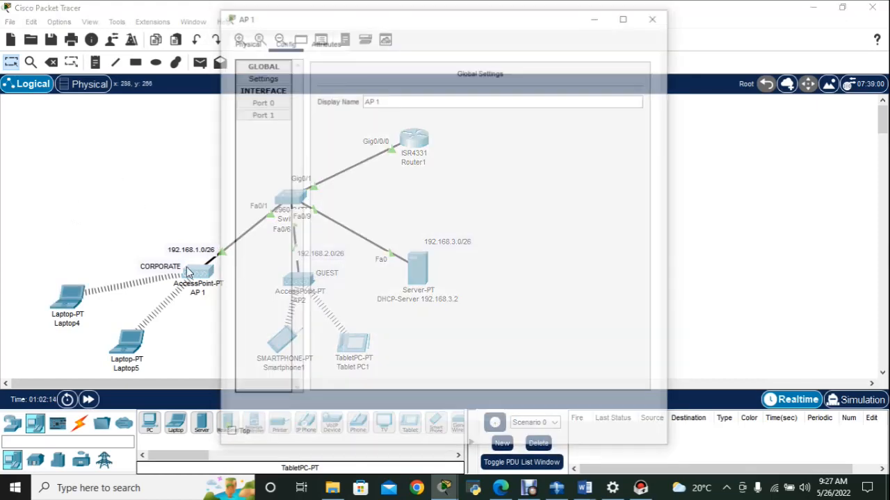
pyautogui.click(259, 113)
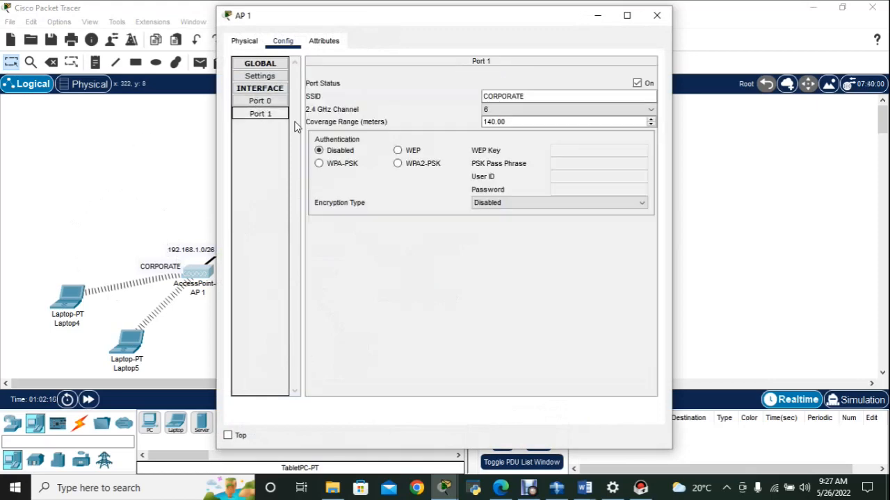
pyautogui.click(656, 15)
# - Review Router1's CLI history for the encapsulation, IP address and DHCP helper-address of subinterfaces g0/0/0.10, g0/0/0.20 and g0/0/0.30
pyautogui.click(413, 149)
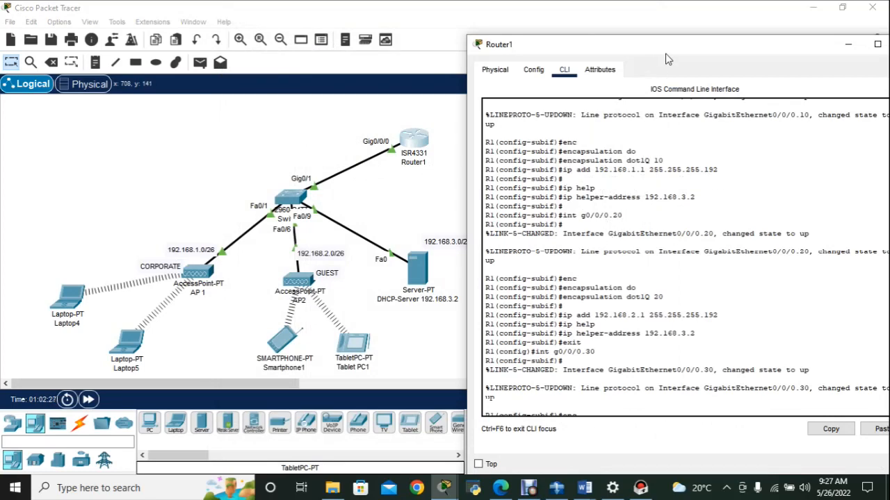
pyautogui.moveTo(700, 49); pyautogui.dragTo(624, 58)
pyautogui.scroll(-5, 557, 310)
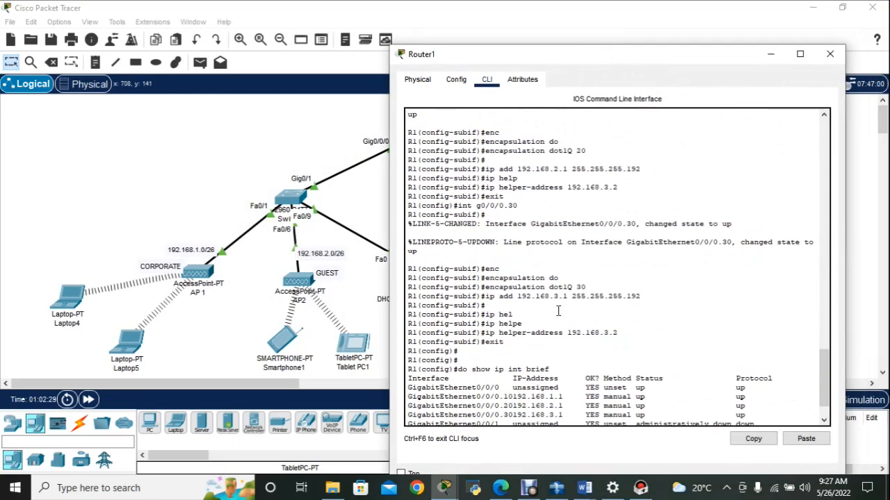
pyautogui.scroll(15, 557, 311)
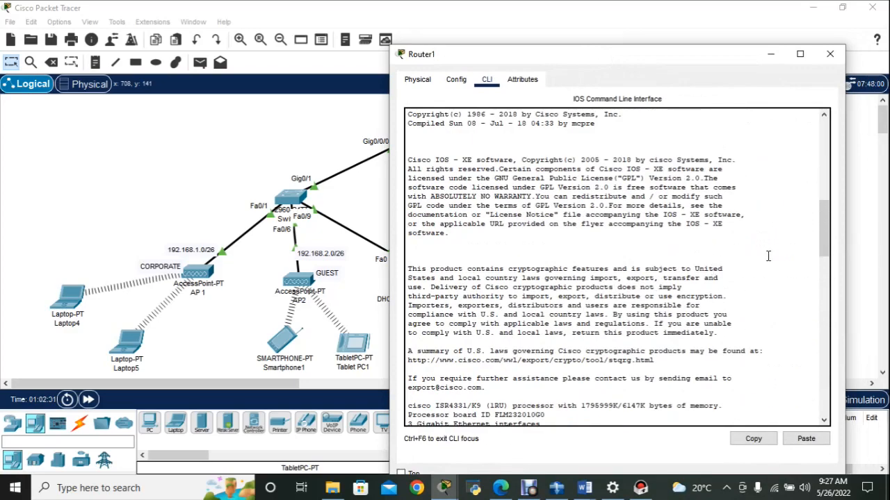
pyautogui.moveTo(827, 244); pyautogui.dragTo(832, 287)
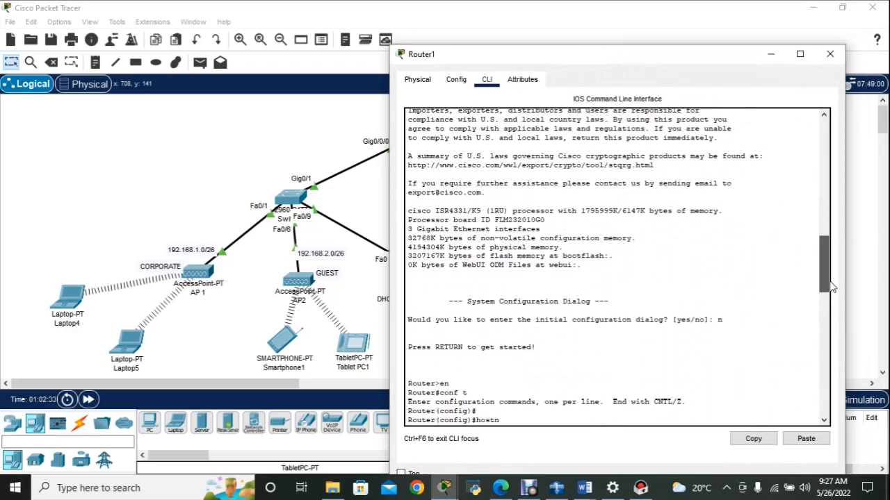
pyautogui.scroll(-12, 780, 294)
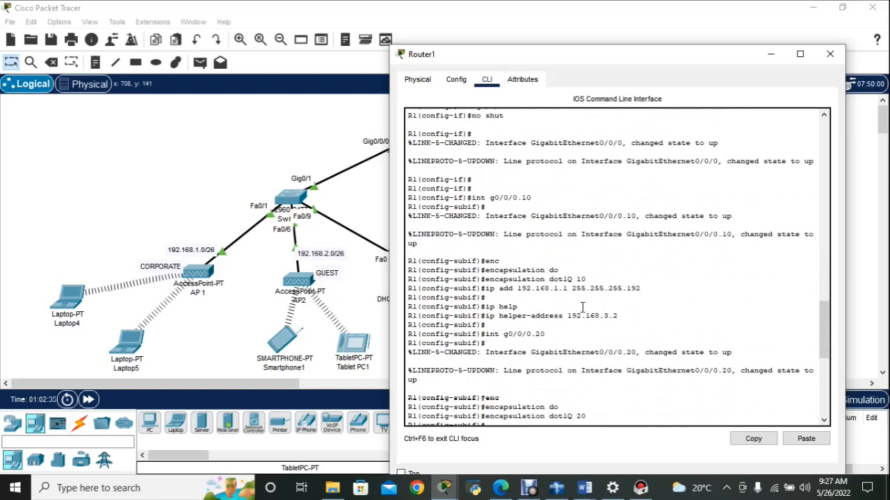
pyautogui.scroll(3, 574, 301)
pyautogui.scroll(-12, 510, 233)
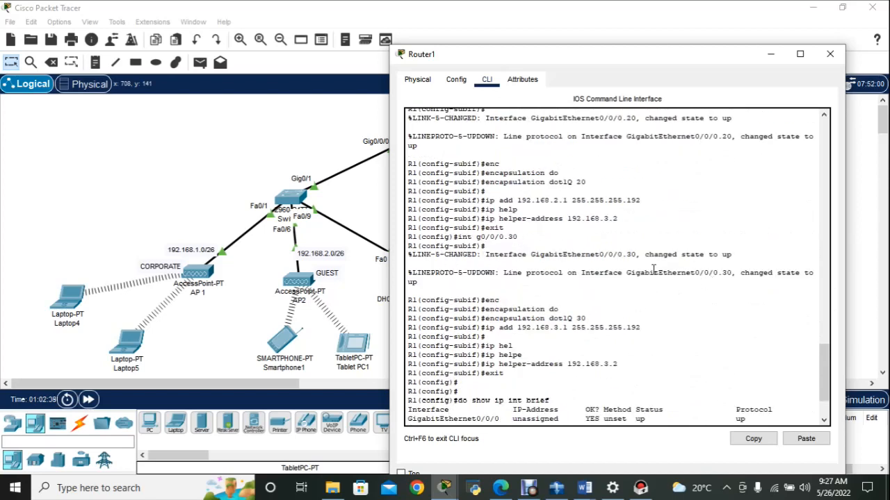
pyautogui.scroll(-3, 535, 280)
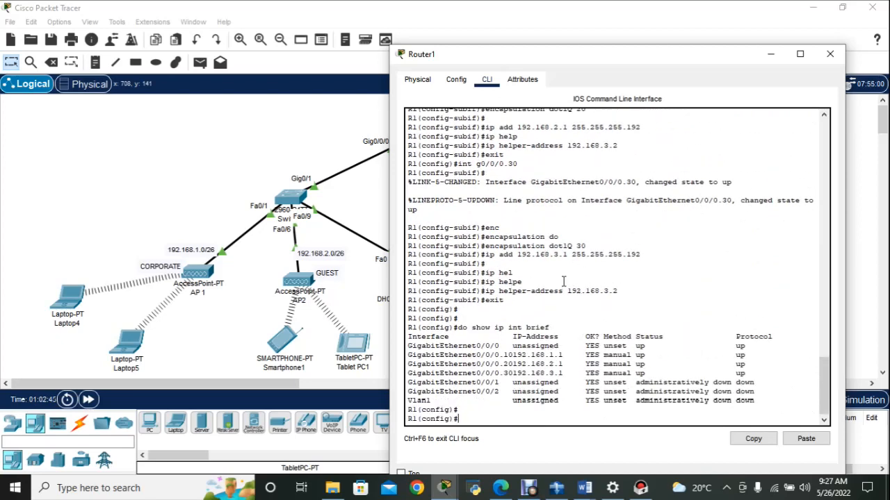
pyautogui.scroll(1, 539, 267)
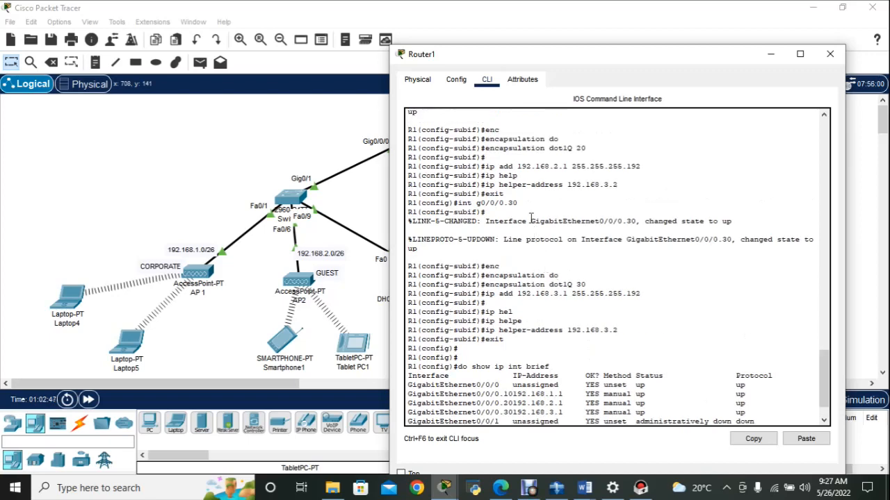
pyautogui.scroll(2, 554, 178)
pyautogui.scroll(2, 553, 193)
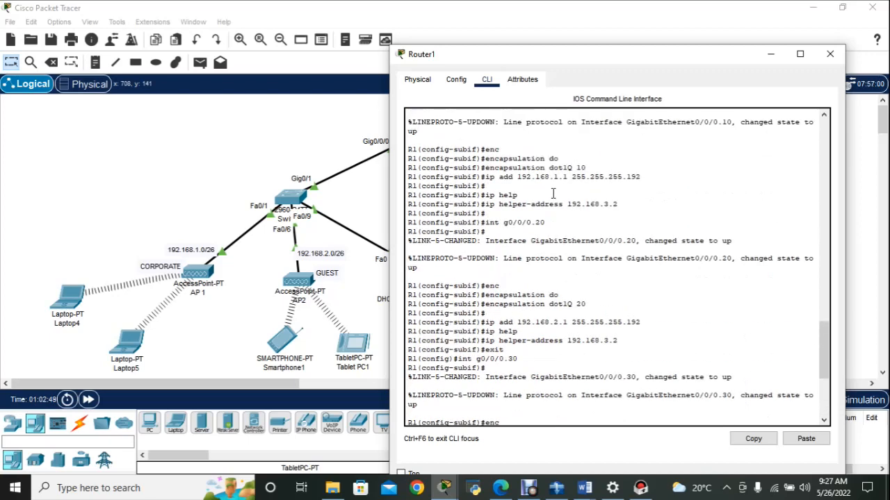
pyautogui.scroll(1, 492, 146)
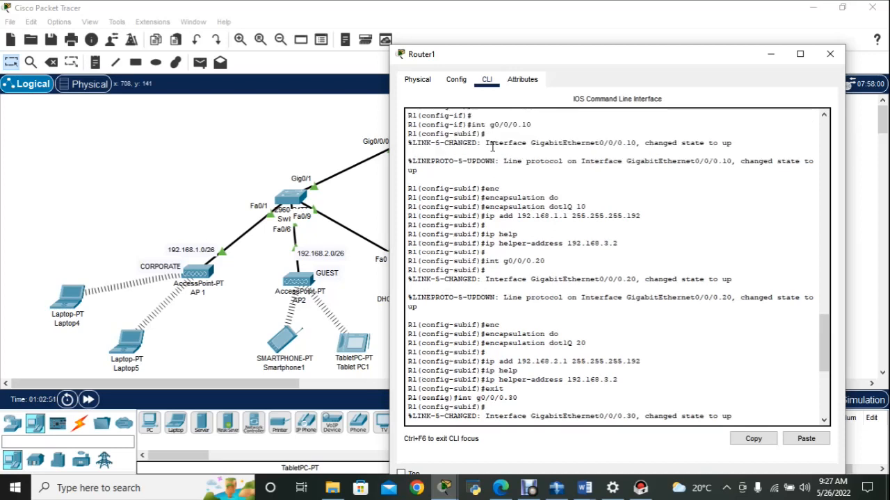
pyautogui.moveTo(488, 124); pyautogui.dragTo(628, 218)
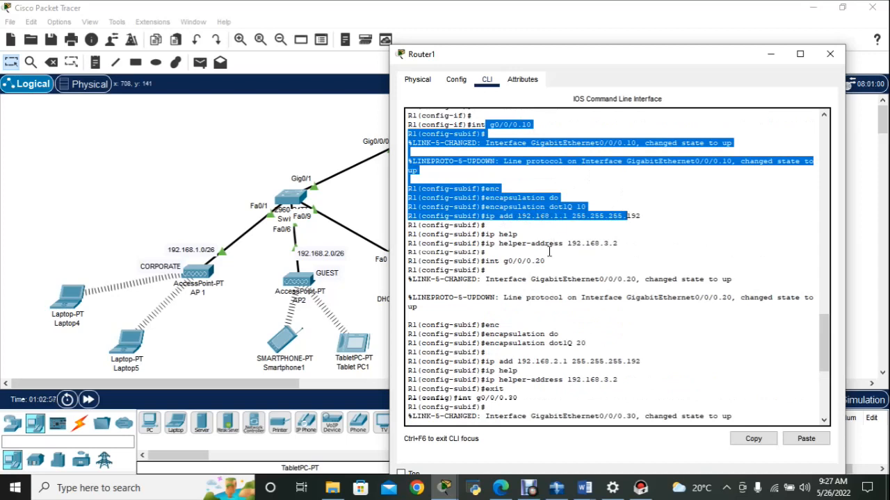
pyautogui.click(570, 232)
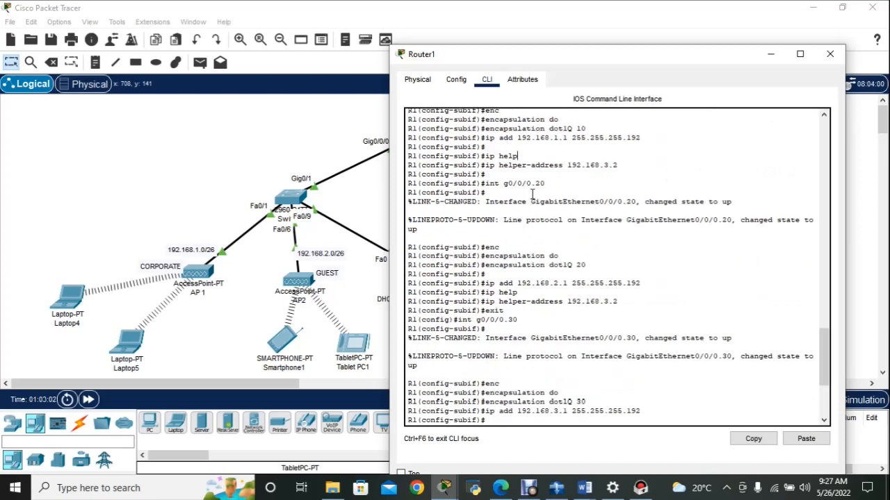
# - Examine the interface summary on Router1 and run "do show ip int brief" again
pyautogui.scroll(-2, 552, 285)
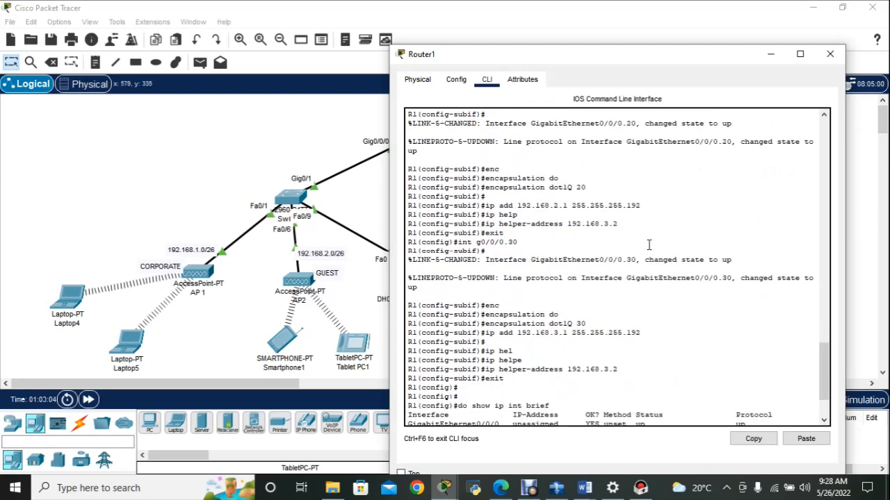
pyautogui.scroll(-2, 586, 331)
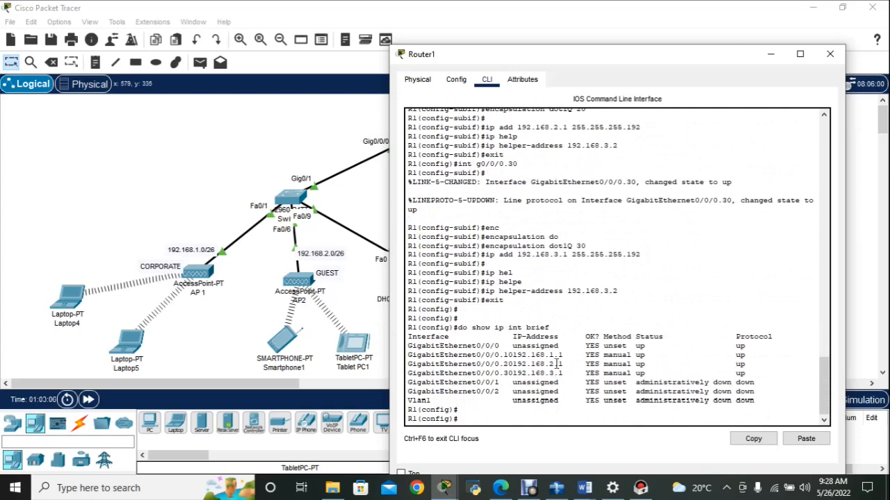
pyautogui.moveTo(509, 356); pyautogui.dragTo(562, 356)
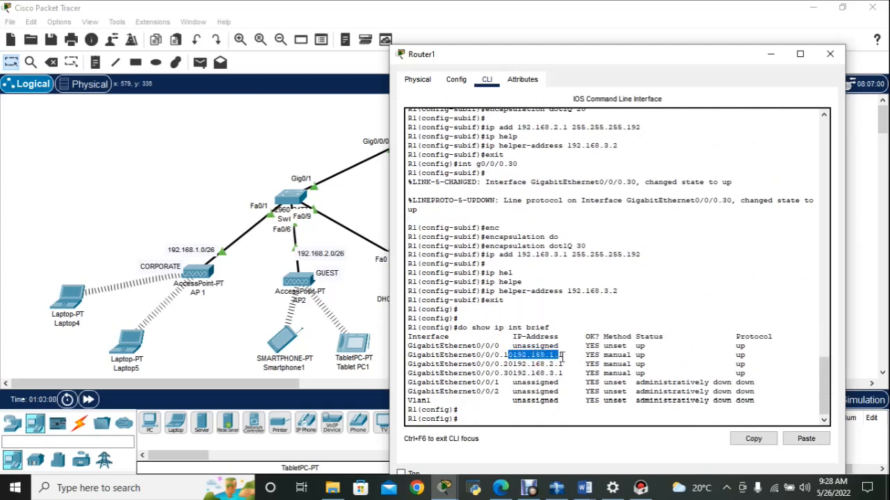
pyautogui.click(541, 423)
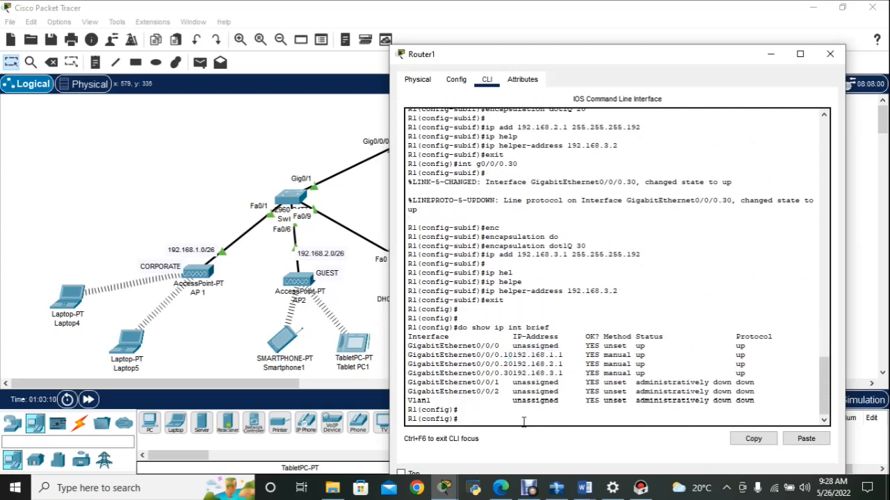
pyautogui.press('Up')
pyautogui.press('Return')
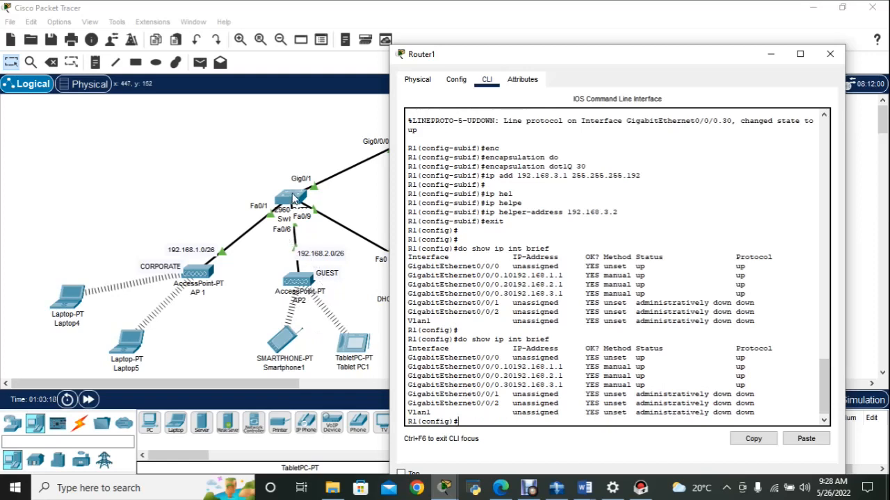
# - Review the switch's CLI history for the access VLAN ranges and the g0/1 trunk, and briefly open AP 1's configuration
pyautogui.click(293, 198)
pyautogui.scroll(2, 556, 296)
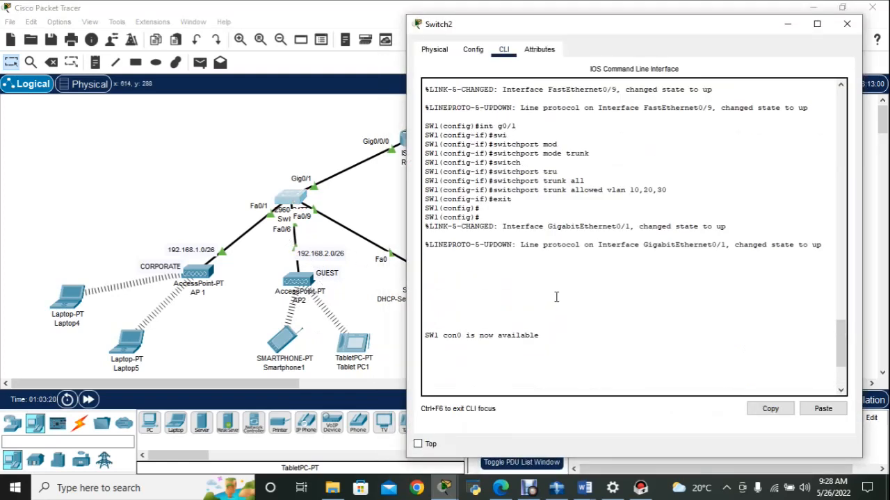
pyautogui.scroll(3, 556, 296)
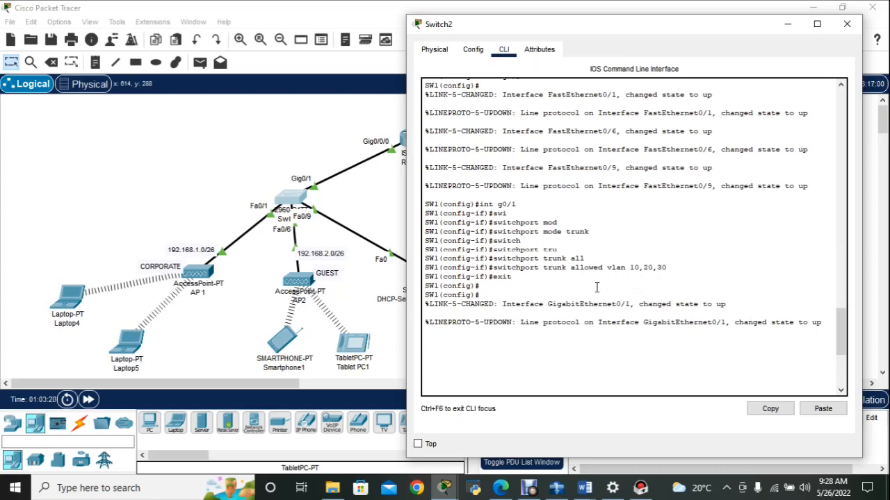
pyautogui.scroll(5, 615, 285)
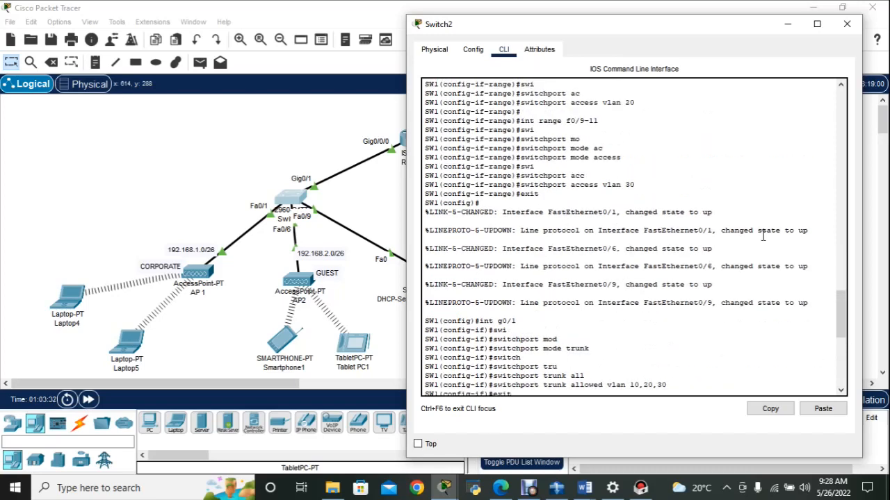
pyautogui.scroll(1, 641, 266)
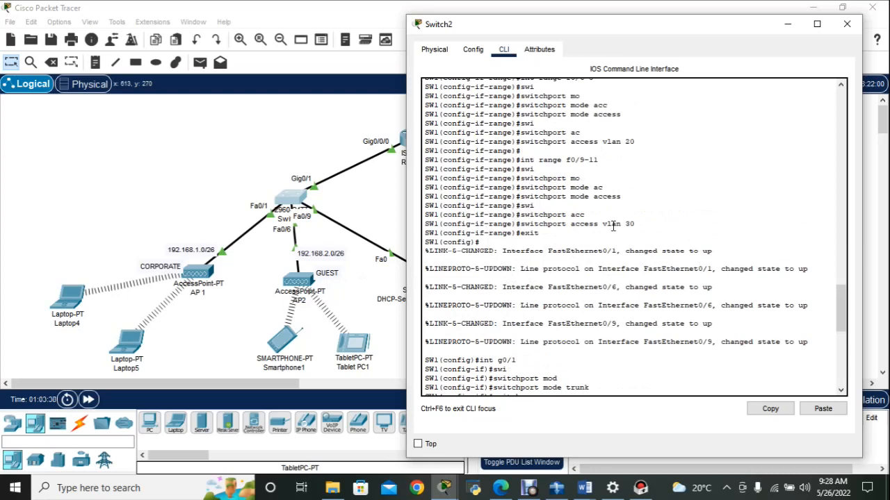
pyautogui.scroll(2, 613, 226)
pyautogui.click(218, 313)
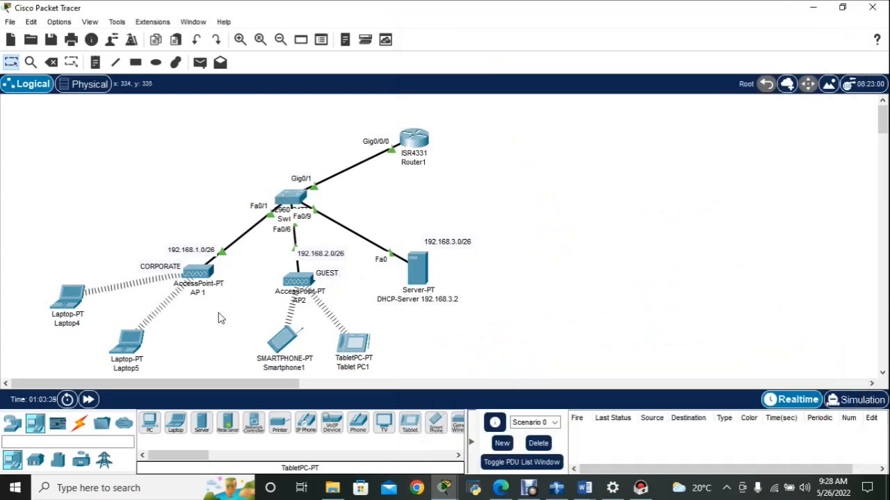
pyautogui.click(197, 272)
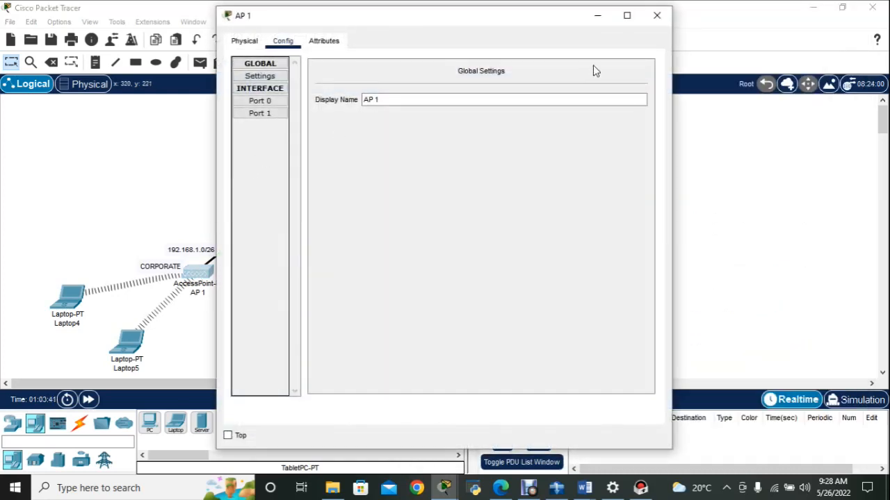
pyautogui.click(656, 15)
# - Request a new DHCP lease for Laptop4's Wireless0 interface by switching its IPv4 configuration to Static and back to DHCP
pyautogui.click(72, 295)
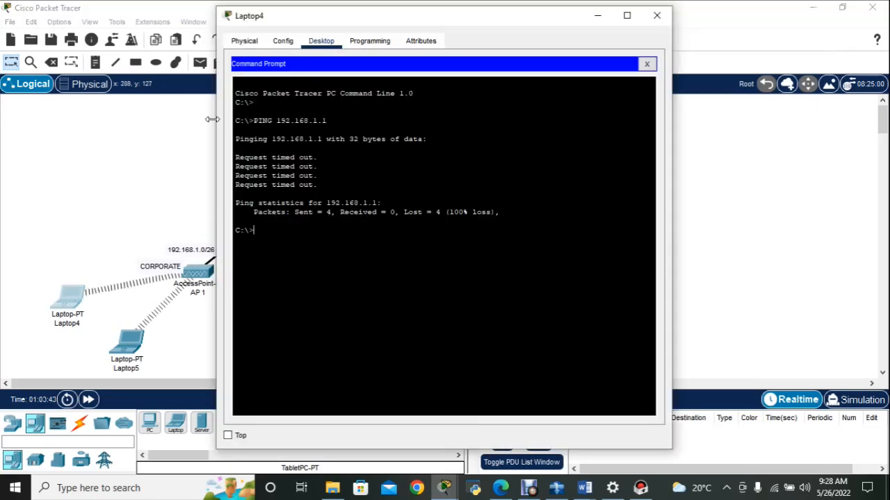
pyautogui.click(647, 64)
pyautogui.click(283, 93)
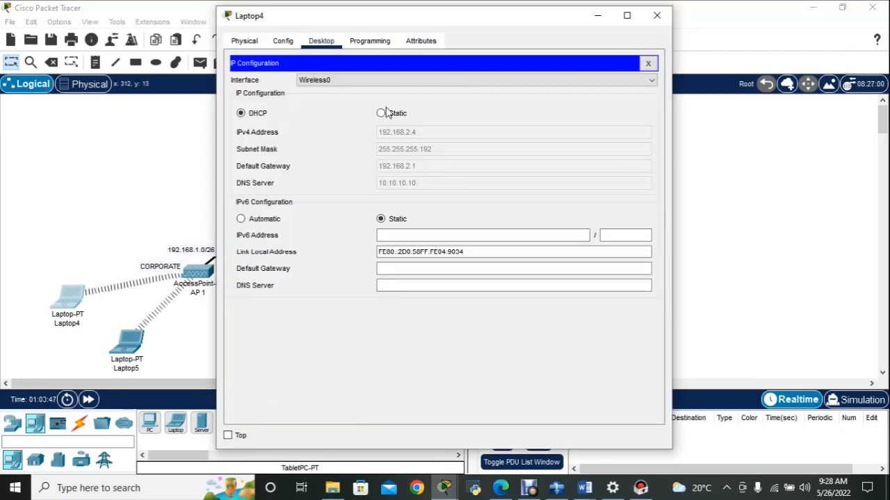
pyautogui.click(381, 112)
pyautogui.click(241, 113)
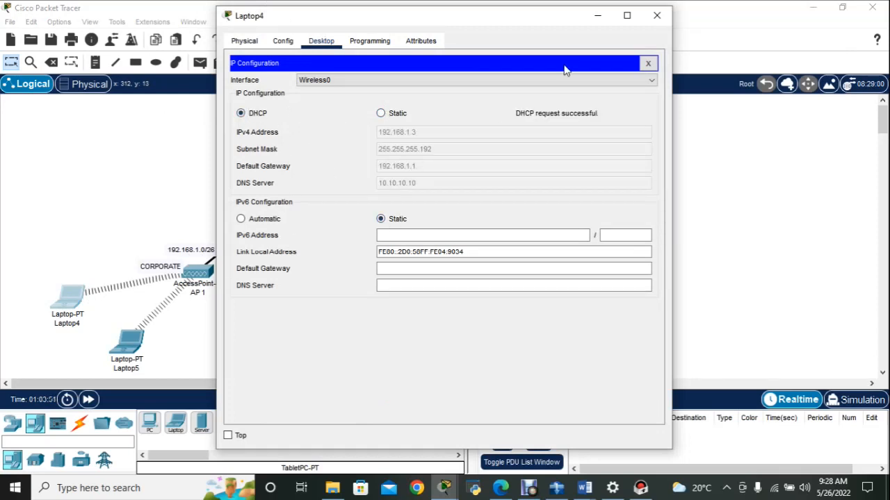
pyautogui.click(658, 14)
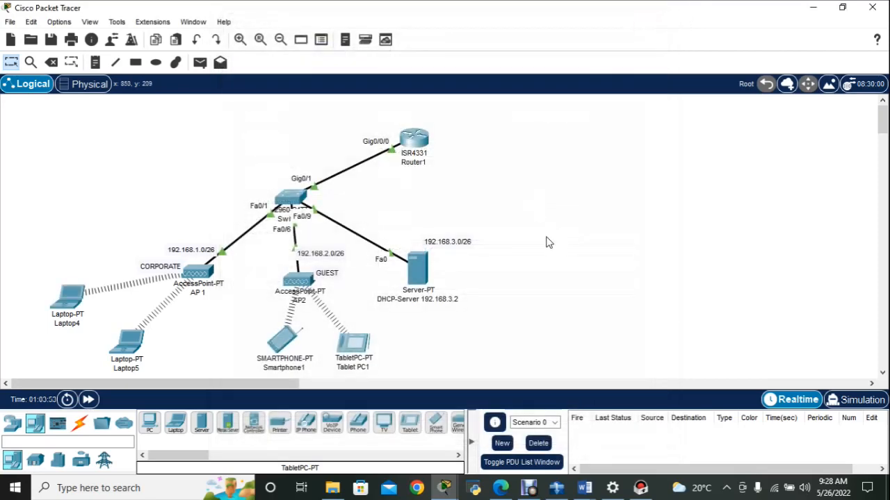
# - Check Laptop5's Wireless0 settings and renew its DHCP lease by switching the IPv4 configuration to Static and back to DHCP
pyautogui.click(130, 351)
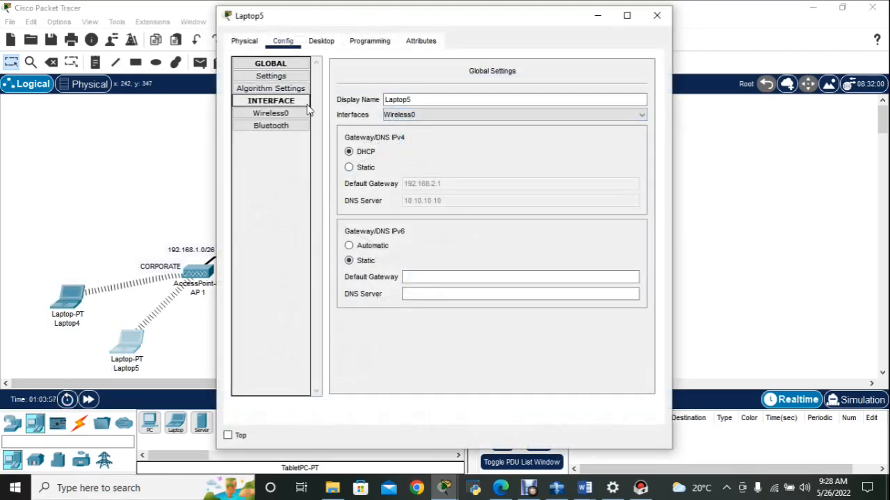
pyautogui.click(271, 114)
pyautogui.click(304, 78)
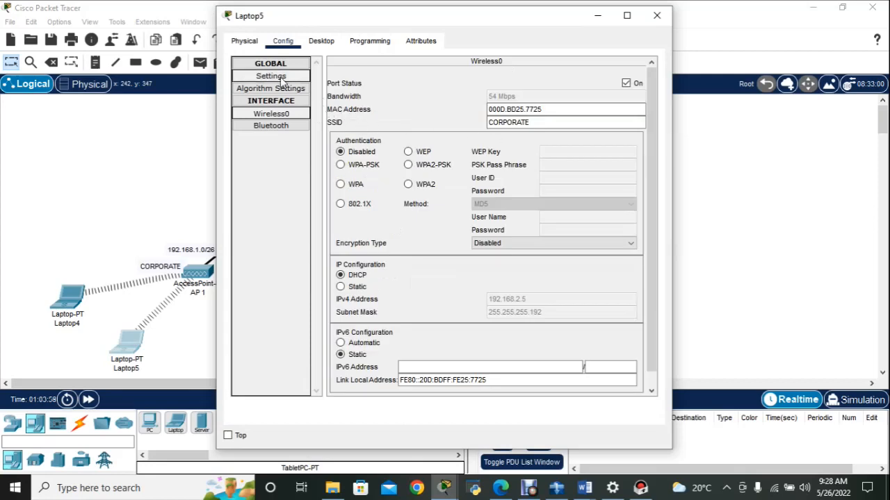
pyautogui.click(321, 41)
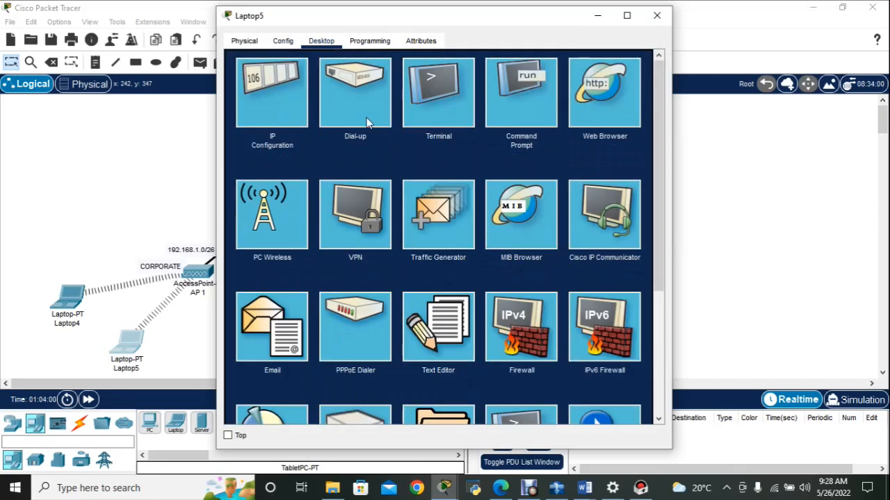
pyautogui.click(271, 102)
pyautogui.click(380, 113)
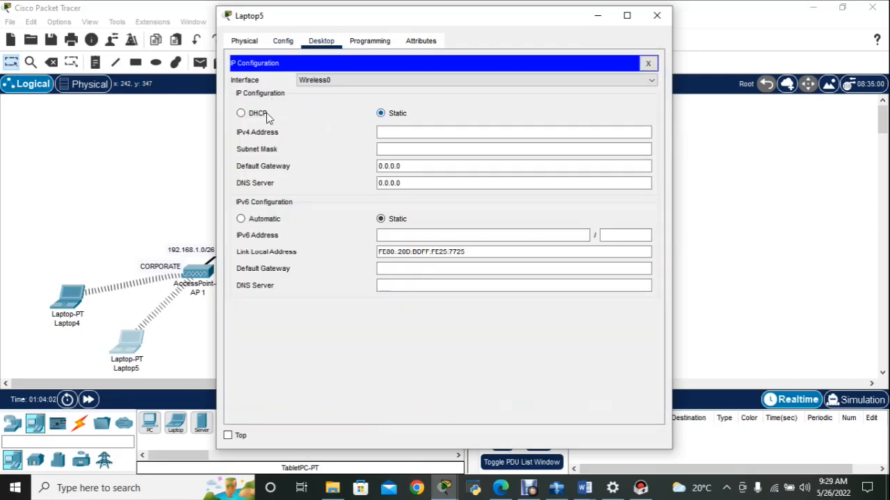
pyautogui.click(241, 114)
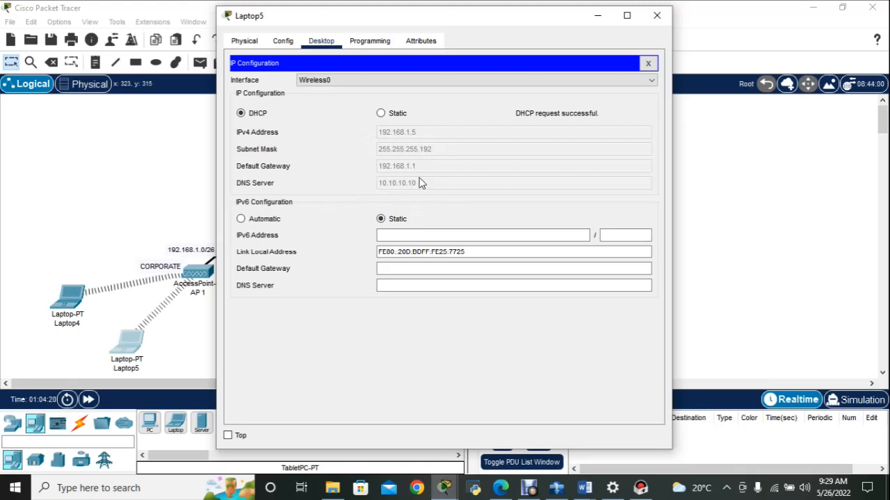
pyautogui.click(656, 15)
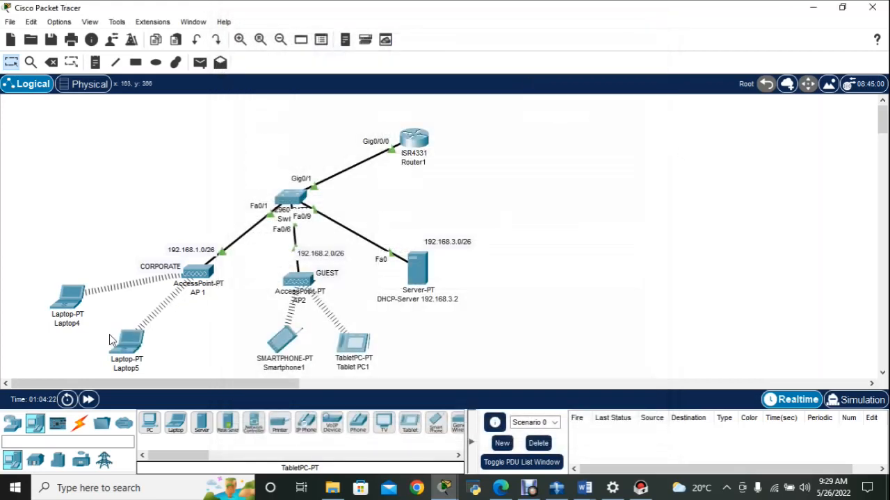
# - Renew the DHCP lease on Smartphone1's Wireless0 interface by switching its IPv4 configuration to Static and back to DHCP
pyautogui.click(118, 344)
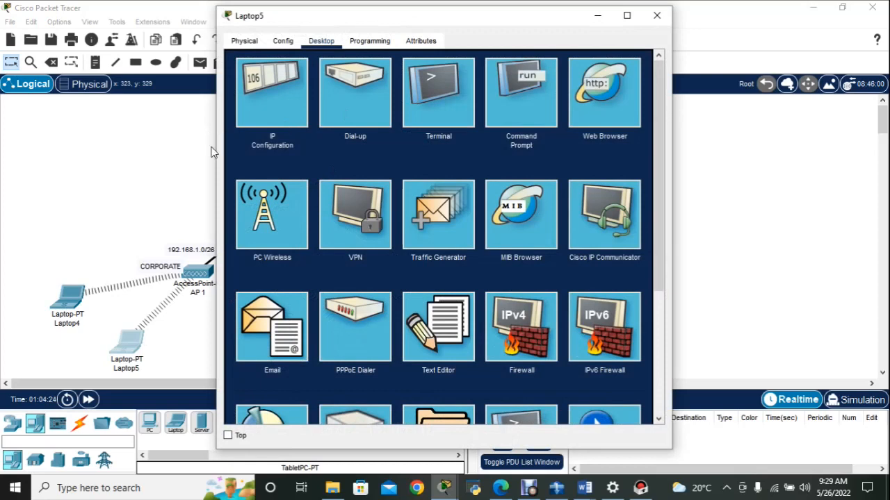
pyautogui.click(145, 198)
pyautogui.click(292, 343)
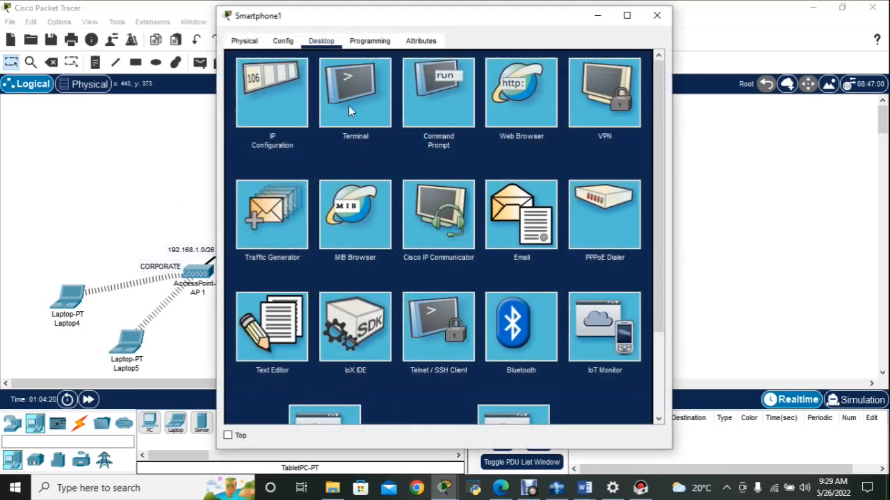
pyautogui.click(285, 97)
pyautogui.click(382, 113)
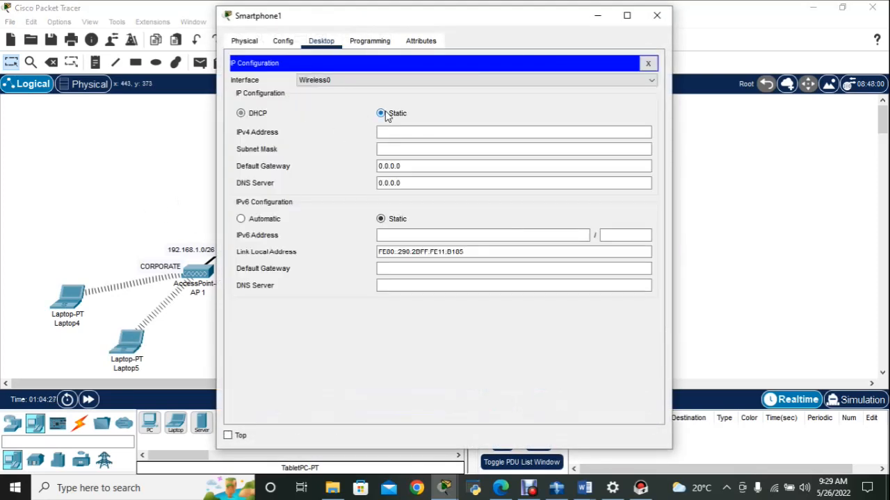
pyautogui.click(241, 113)
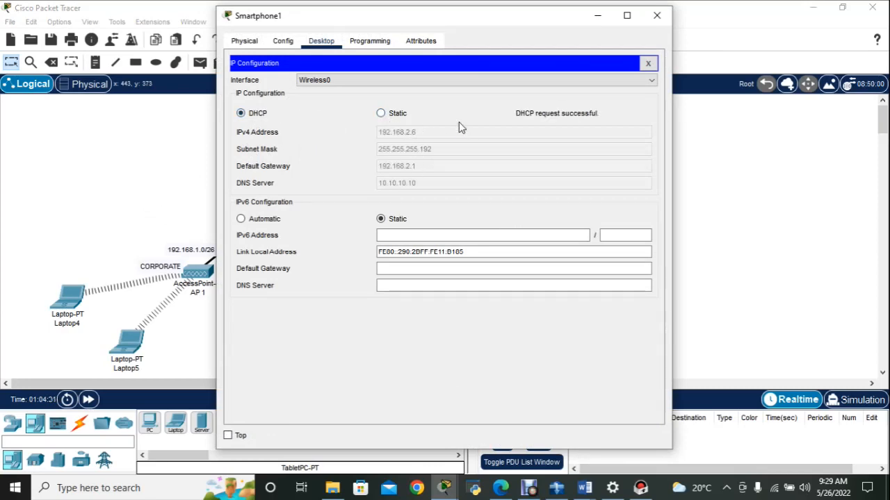
pyautogui.click(656, 15)
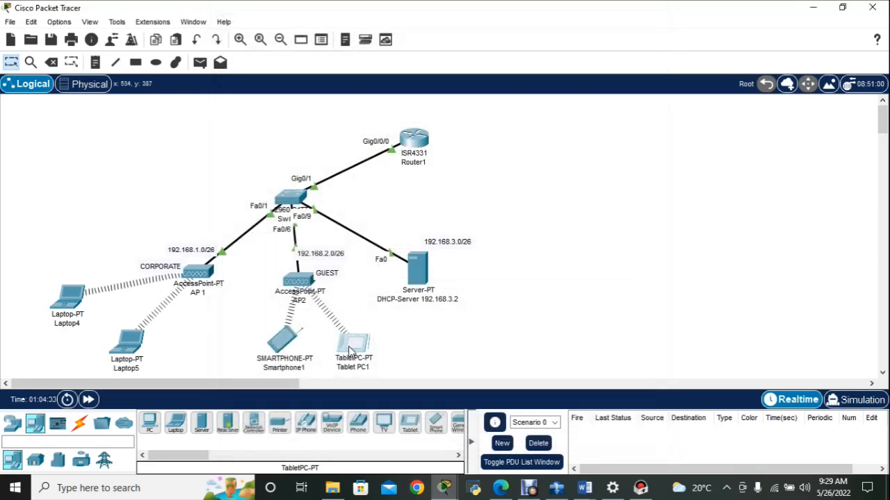
# - Renew Tablet PC1's Wireless0 DHCP lease by switching the IPv4 configuration to Static and back to DHCP
pyautogui.click(352, 344)
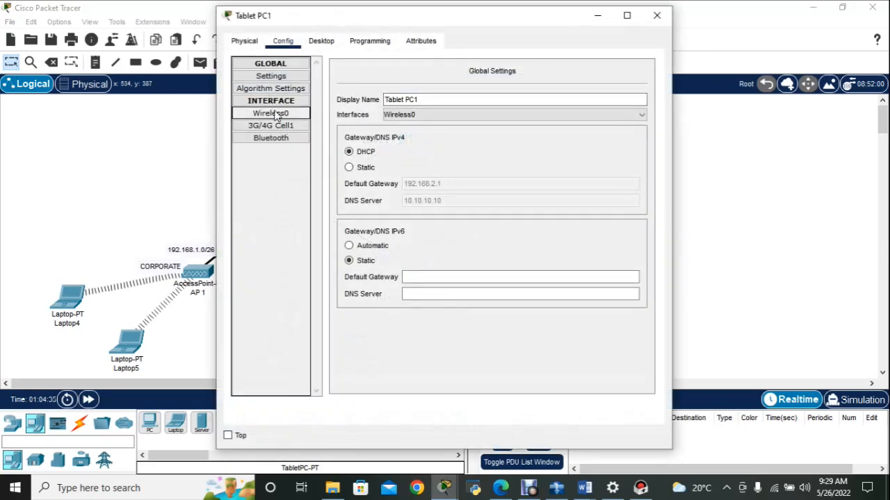
pyautogui.click(321, 40)
pyautogui.click(294, 77)
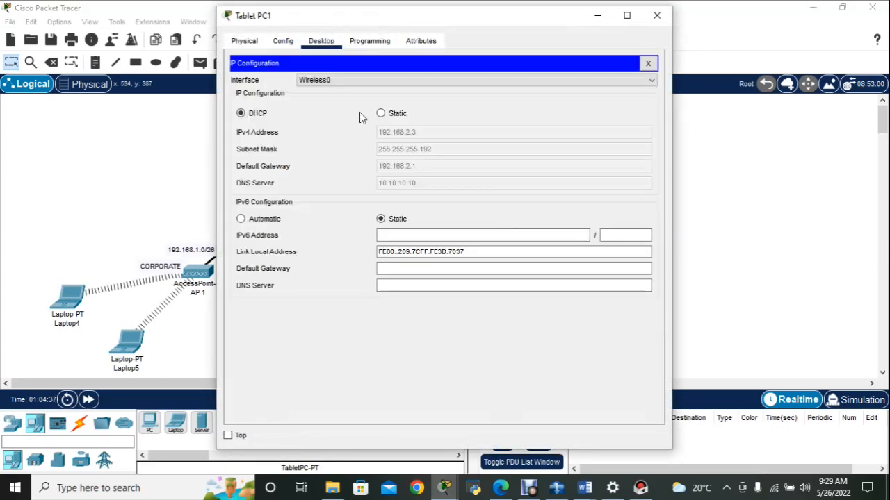
pyautogui.click(379, 113)
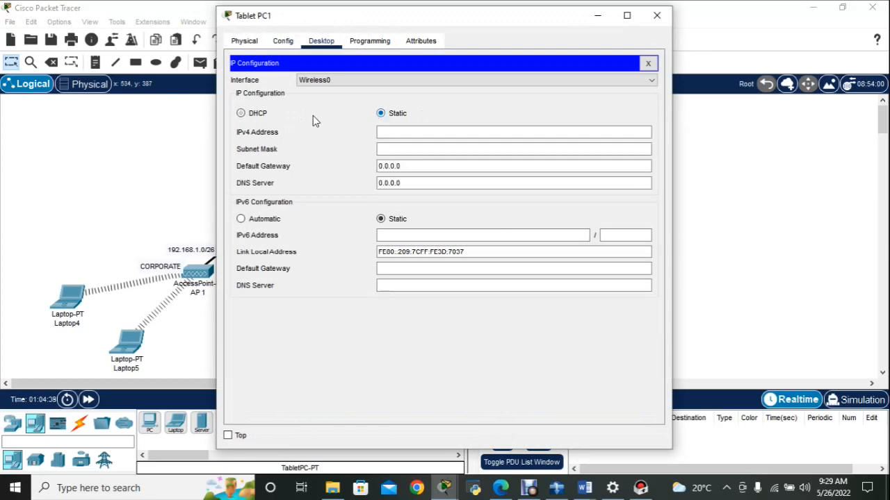
pyautogui.click(254, 116)
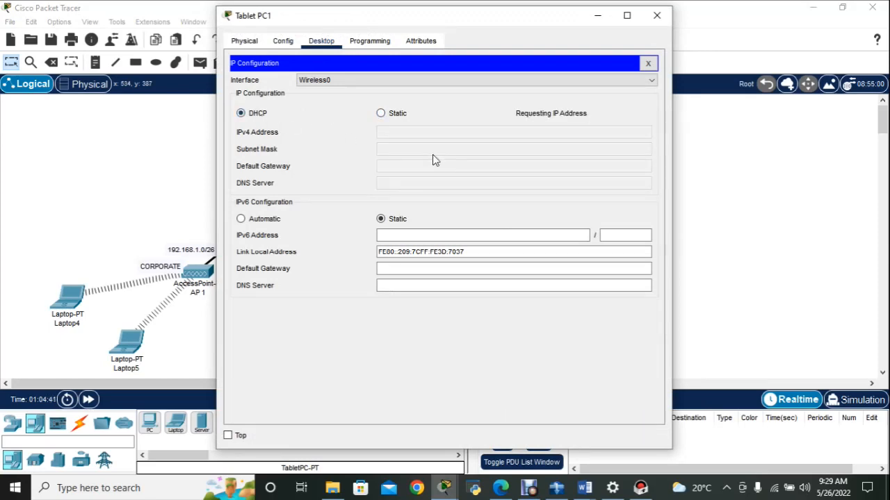
pyautogui.click(667, 15)
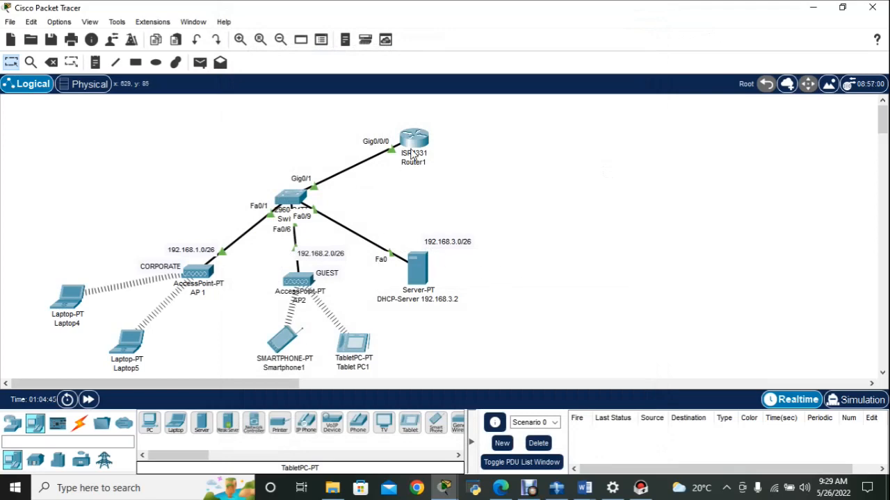
# - Try to reach the gateway from Laptop5's command prompt by entering only the address 192.168.1.1
pyautogui.click(129, 345)
pyautogui.click(517, 98)
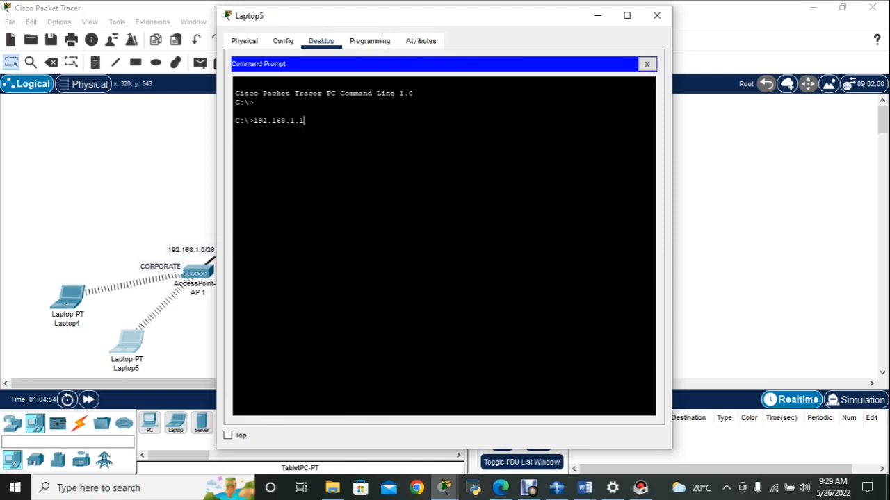
pyautogui.press('Return')
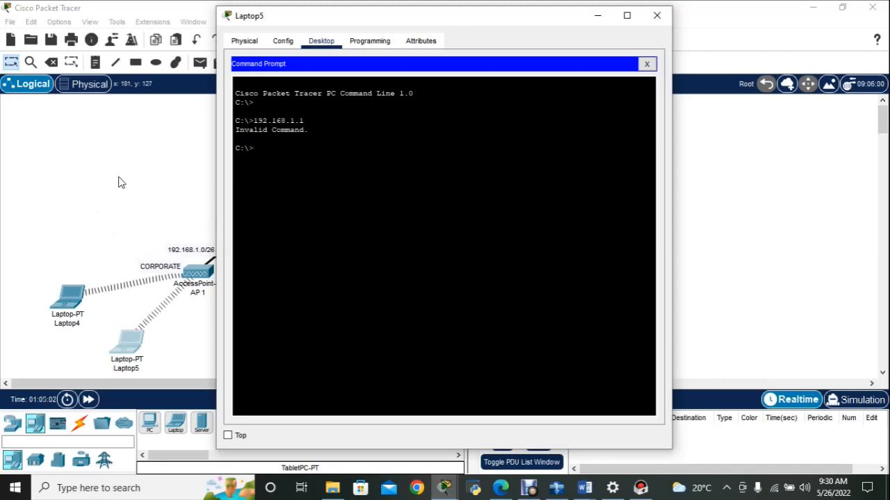
pyautogui.click(139, 199)
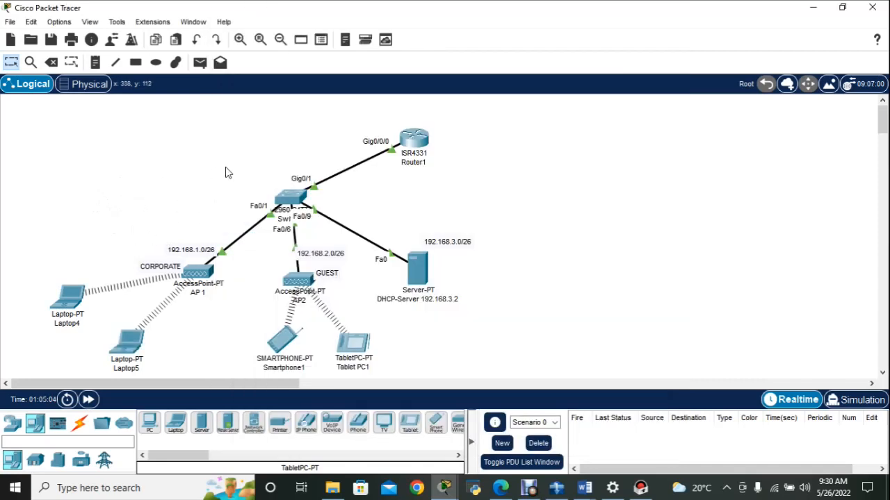
# - Check the IPv4 address and default gateway in Laptop5's Wireless0 IP configuration
pyautogui.click(127, 341)
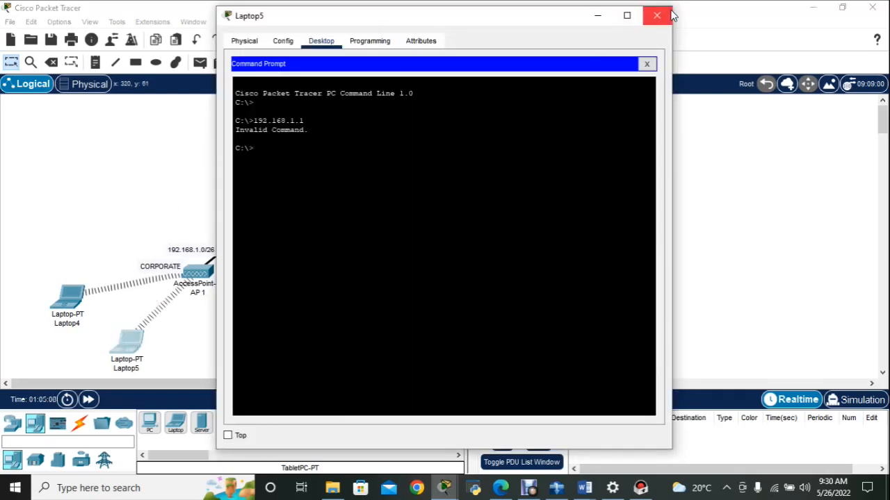
pyautogui.click(646, 63)
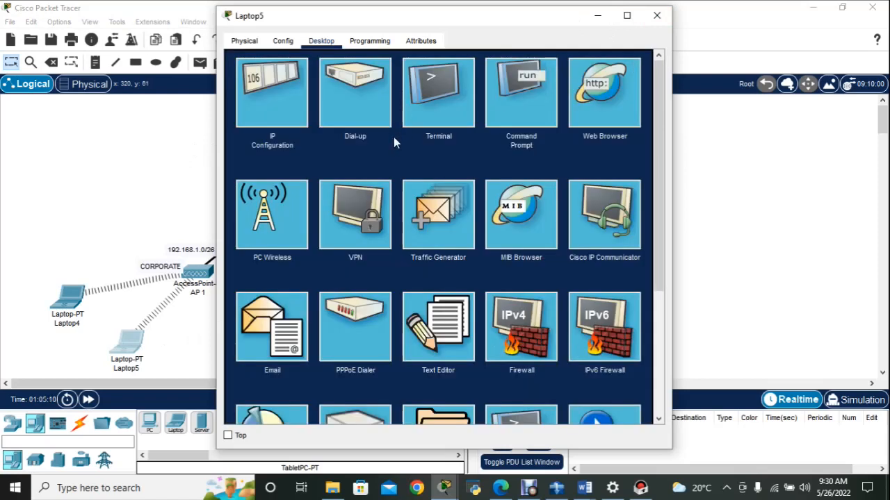
pyautogui.click(280, 88)
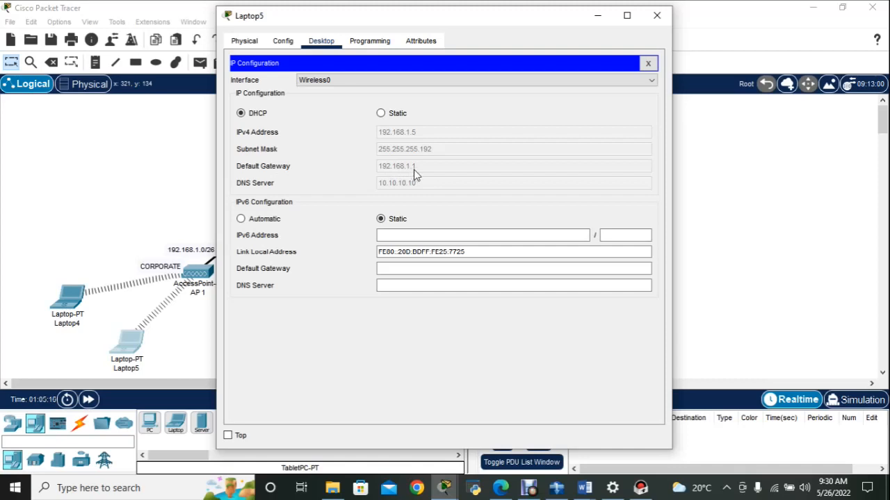
pyautogui.click(648, 63)
# - Test Laptop5's connectivity to its default gateway by running "ping 192.168.1.1" in its command prompt
pyautogui.click(493, 89)
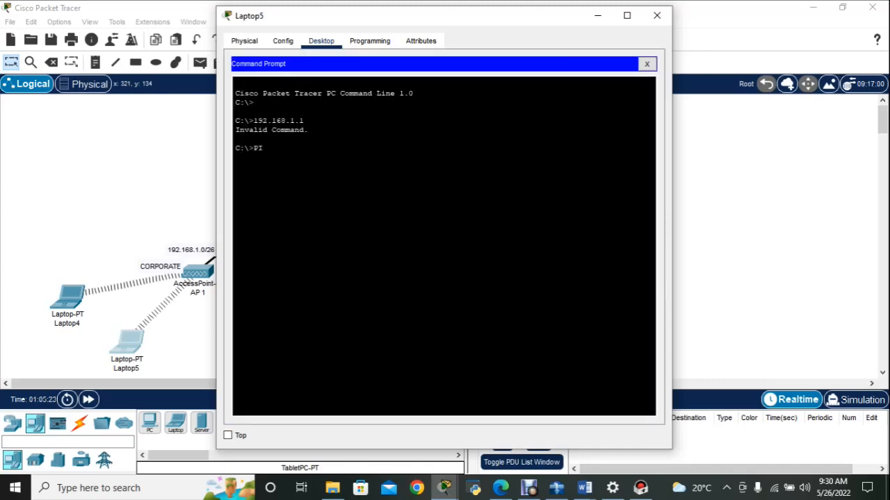
pyautogui.press('BackSpace')
pyautogui.press('BackSpace')
pyautogui.press('BackSpace')
pyautogui.write('ping 192.168.1.1')
pyautogui.press('Return')
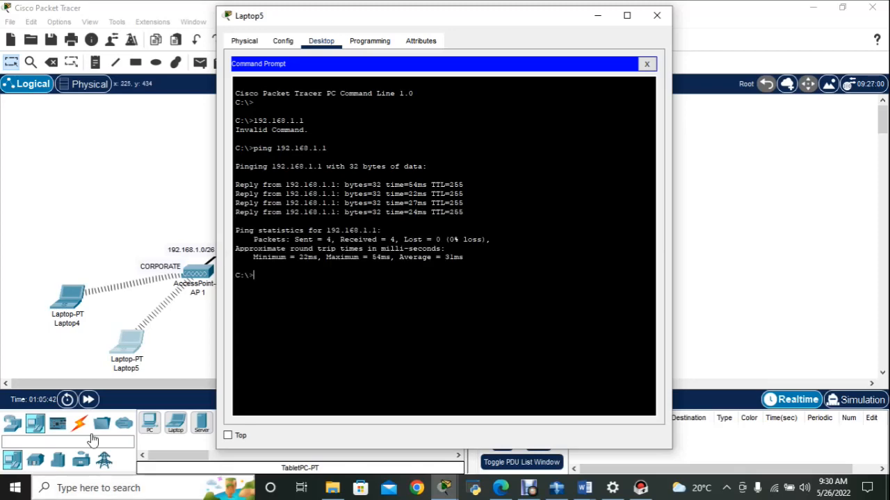
pyautogui.click(657, 15)
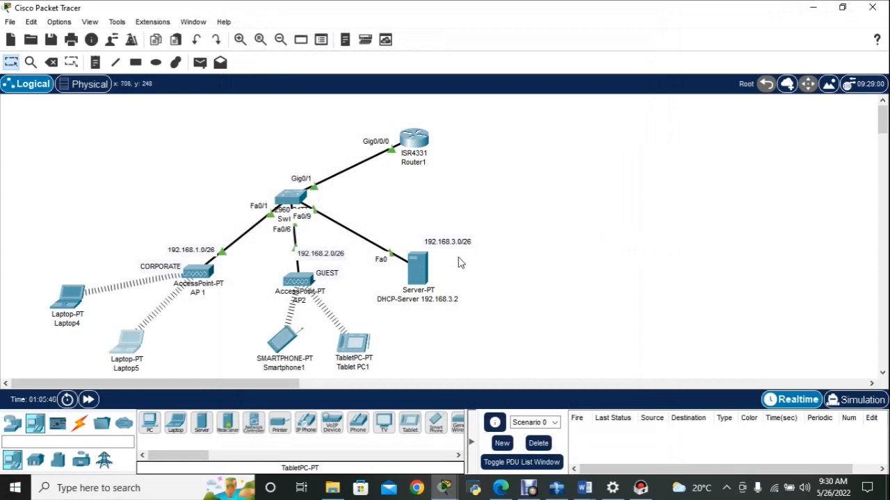
# - Shift Smartphone1 slightly toward Laptop5 in the topology
pyautogui.moveTo(288, 345); pyautogui.dragTo(283, 345)
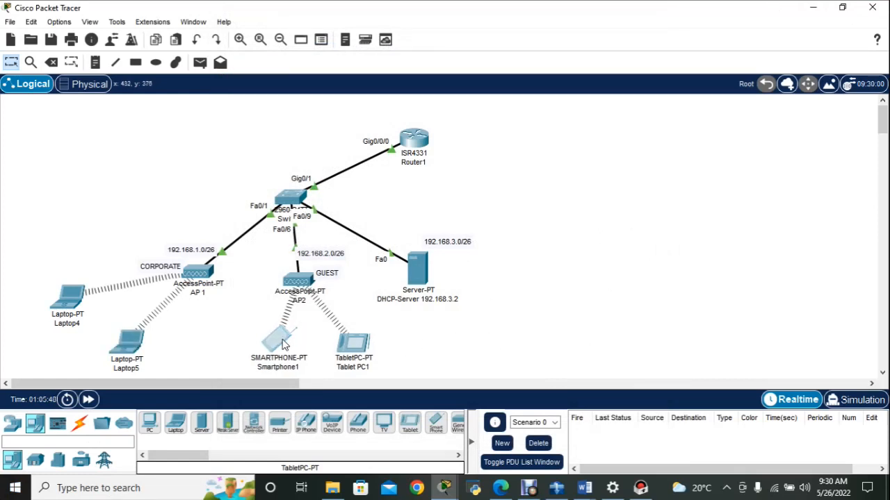